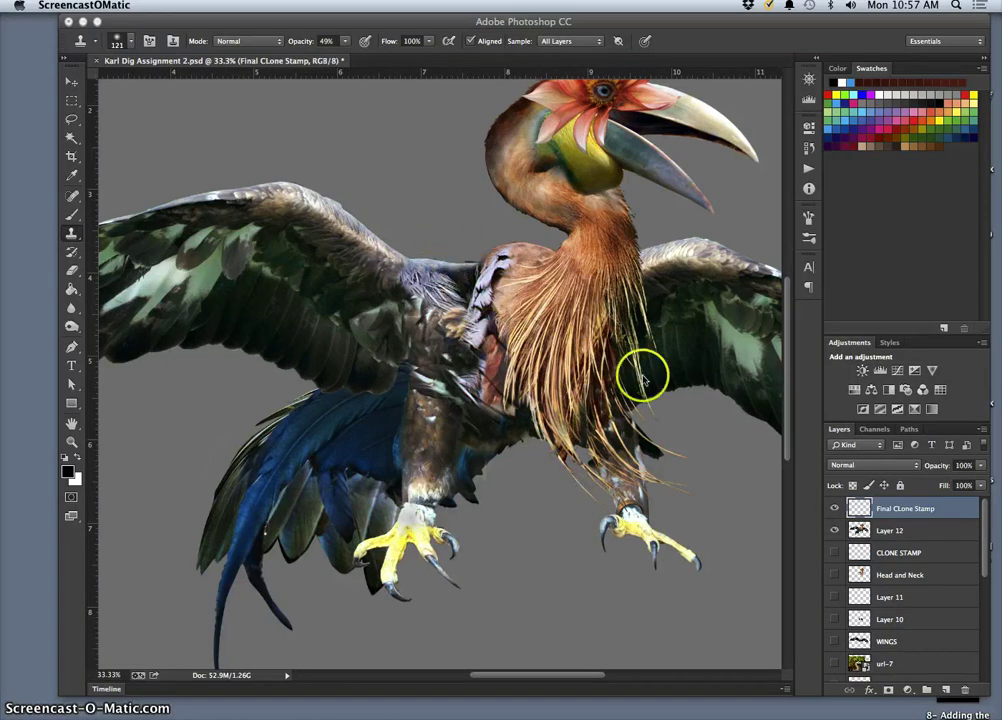
Select Layer 12 and set up the Eraser with 91% opacity, 60% hardness and a 39 px size
{"action": "left_click", "coordinate": [870, 530]}
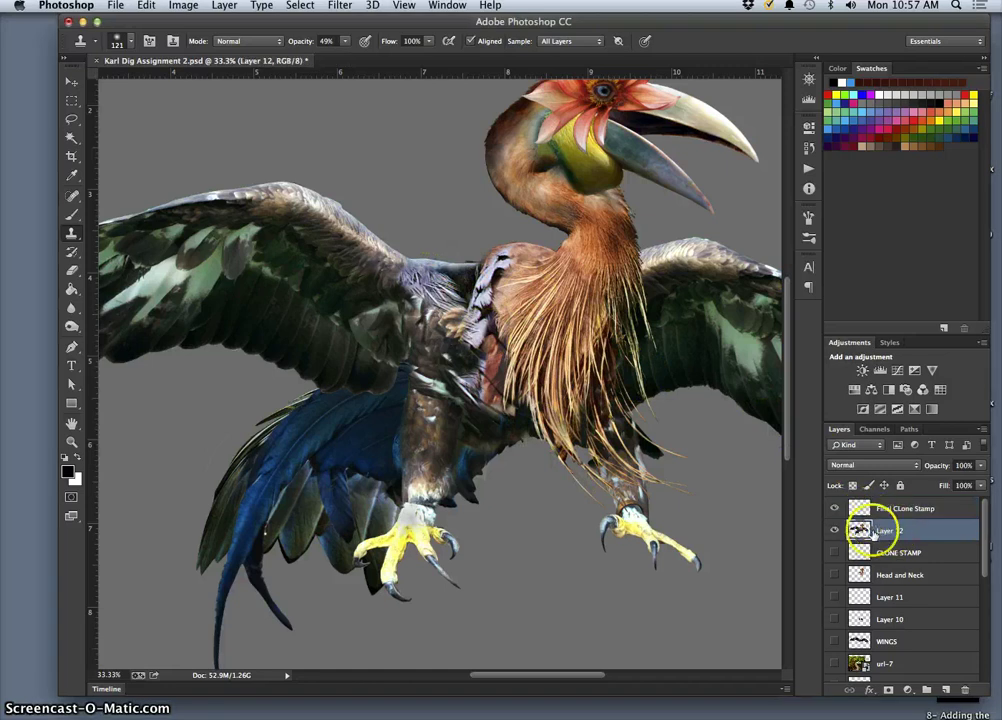
{"action": "left_click", "coordinate": [835, 531]}
{"action": "left_click", "coordinate": [835, 531]}
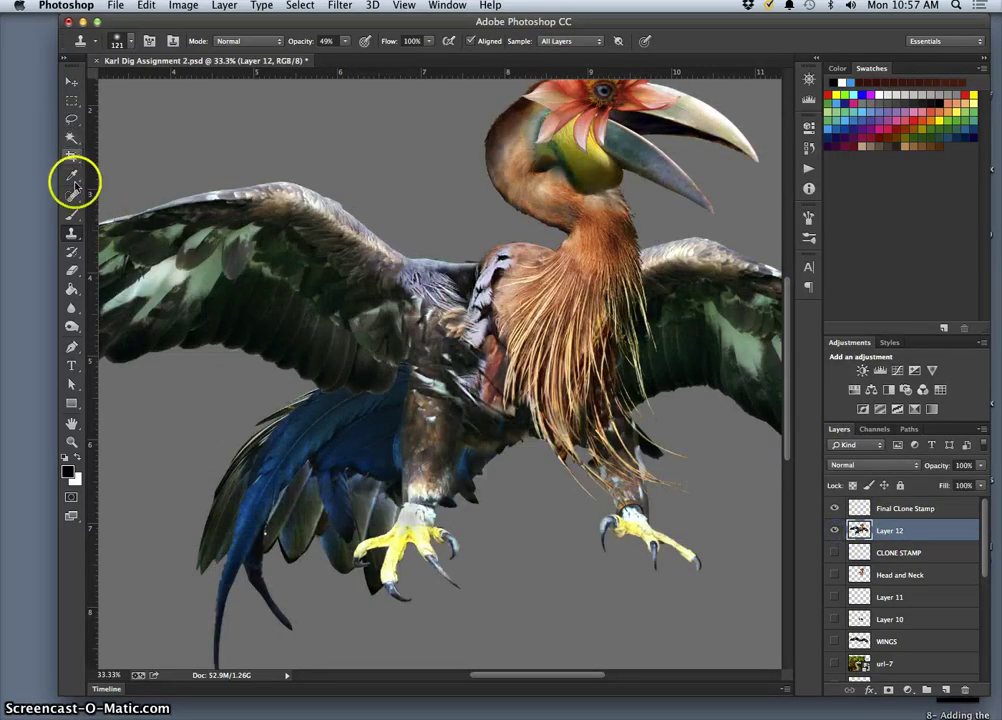
{"action": "left_click", "coordinate": [71, 270]}
{"action": "left_click", "coordinate": [290, 42]}
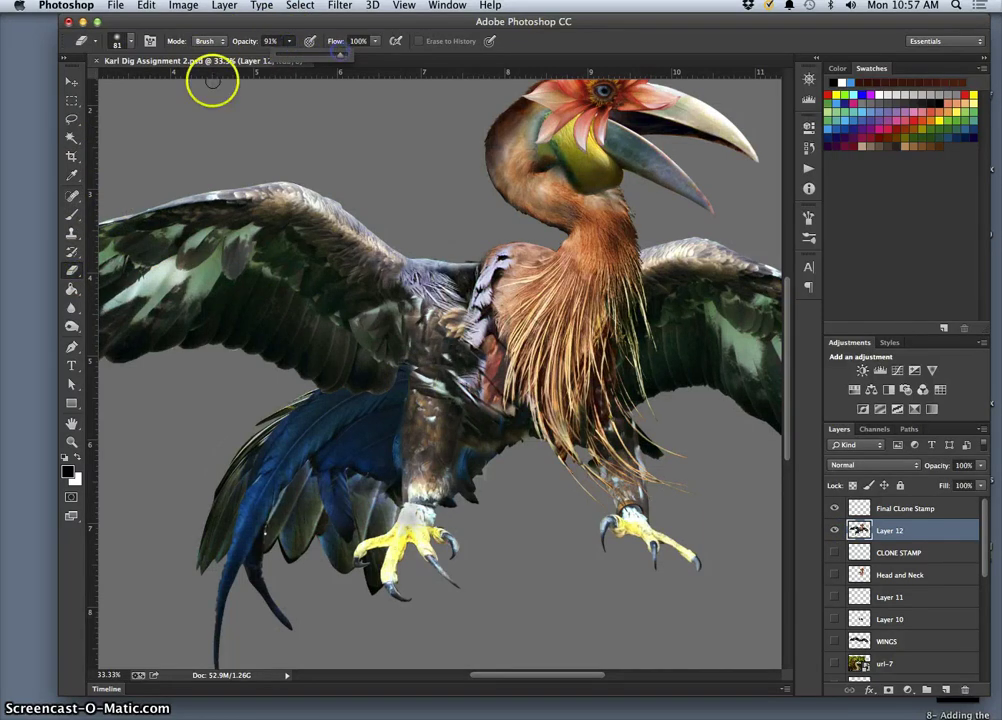
{"action": "left_click", "coordinate": [117, 41]}
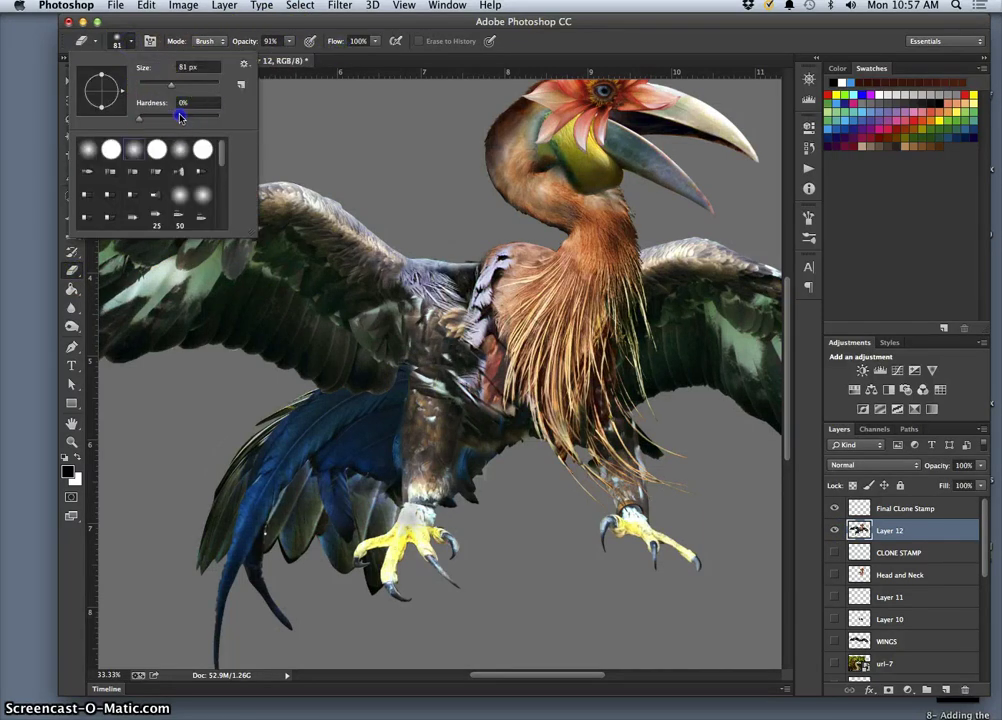
{"action": "left_click", "coordinate": [185, 118]}
{"action": "left_click_drag", "start_coordinate": [170, 84], "coordinate": [153, 84]}
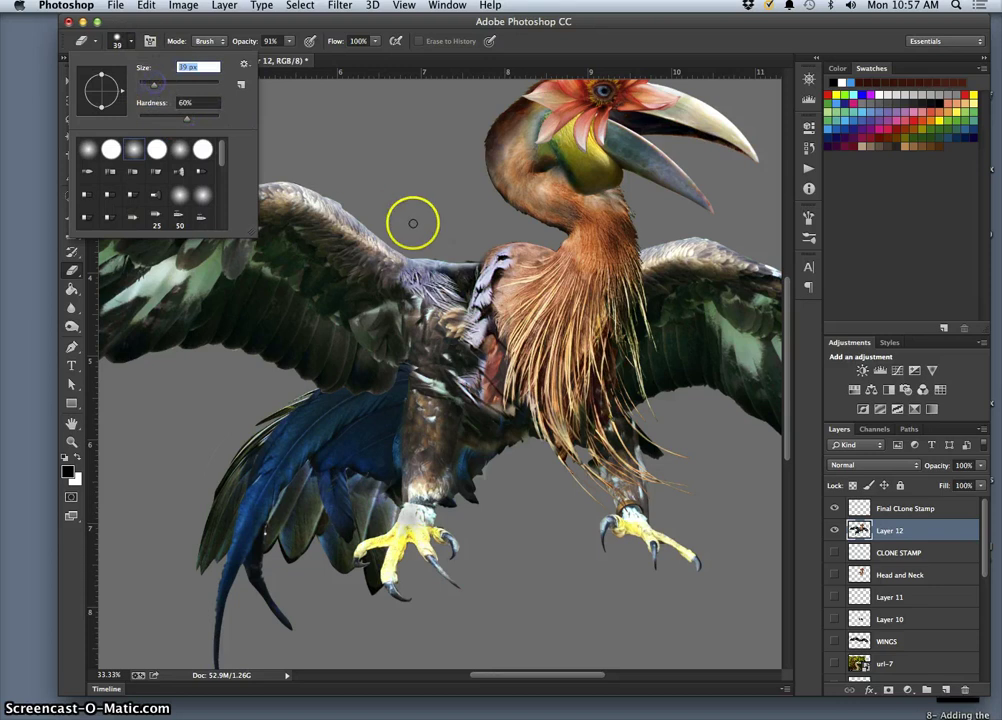
Lasso and delete the stray green fringe above the back between wing and chest, and erase what remains along that edge
{"action": "key", "text": "super+equal"}
{"action": "key", "text": "super+equal"}
{"action": "key", "text": "super+equal"}
{"action": "key", "text": "super+equal"}
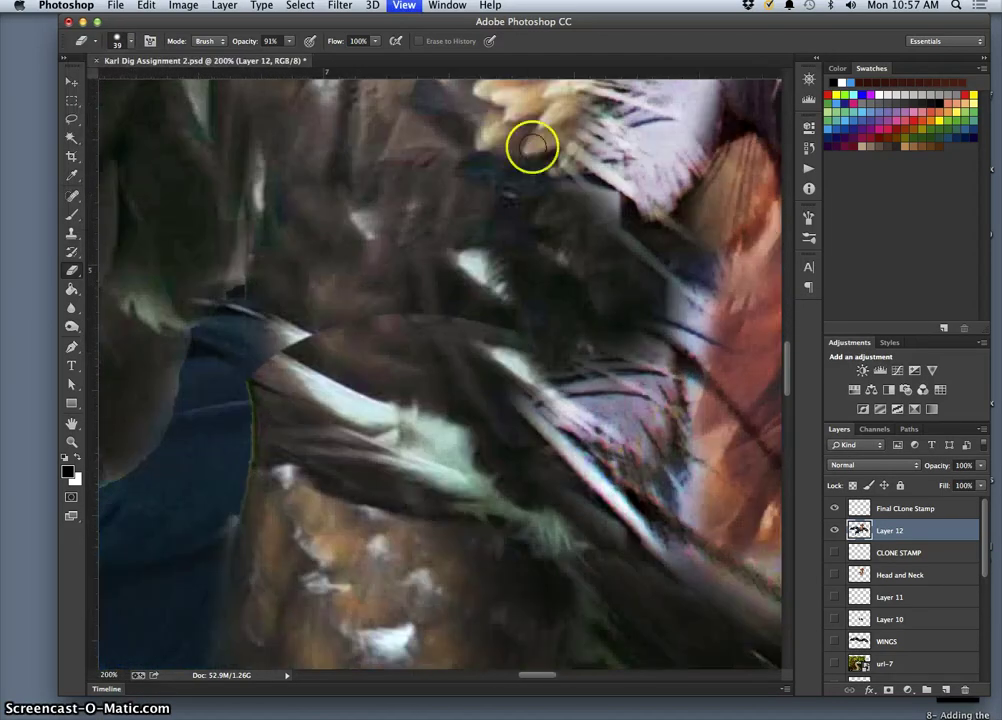
{"action": "left_click_drag", "start_coordinate": [526, 184], "coordinate": [503, 446]}
{"action": "mouse_move", "coordinate": [365, 250]}
{"action": "left_mouse_down"}
{"action": "mouse_move", "coordinate": [373, 264]}
{"action": "mouse_move", "coordinate": [364, 262]}
{"action": "left_mouse_up"}
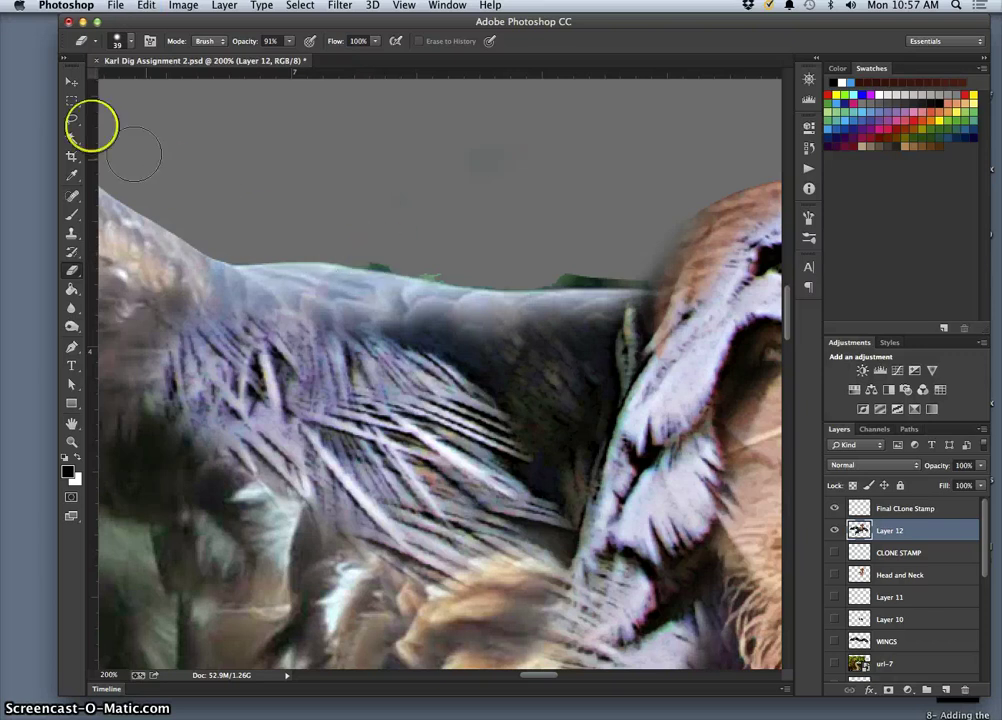
{"action": "left_click", "coordinate": [71, 119]}
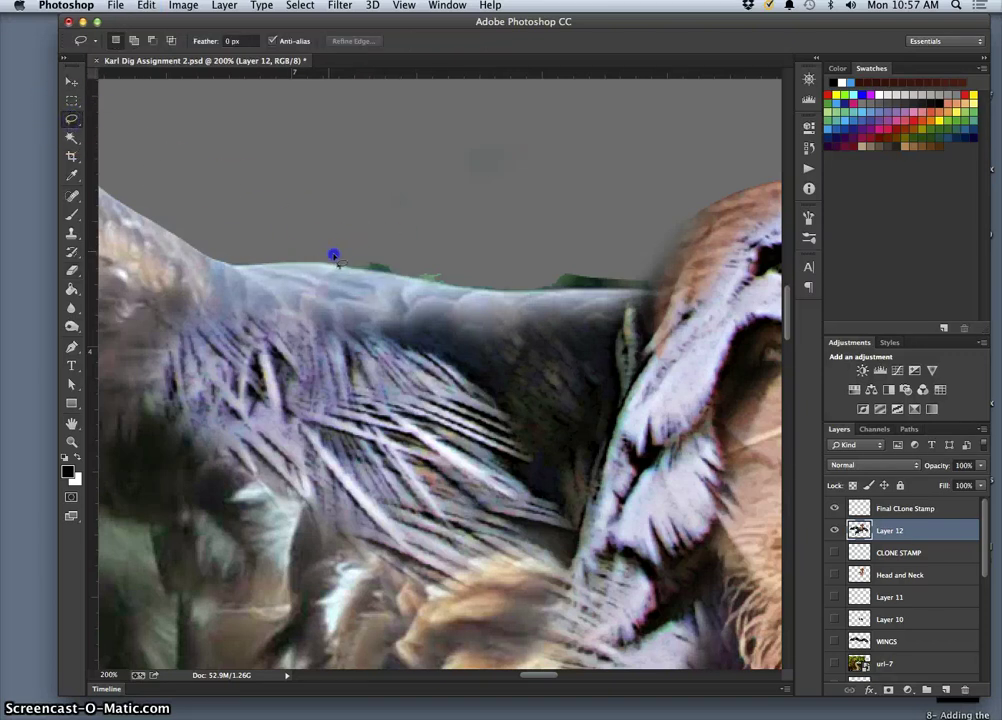
{"action": "left_click_drag", "start_coordinate": [336, 256], "coordinate": [354, 265]}
{"action": "left_click_drag", "start_coordinate": [591, 289], "coordinate": [629, 289]}
{"action": "left_click_drag", "start_coordinate": [368, 215], "coordinate": [330, 250]}
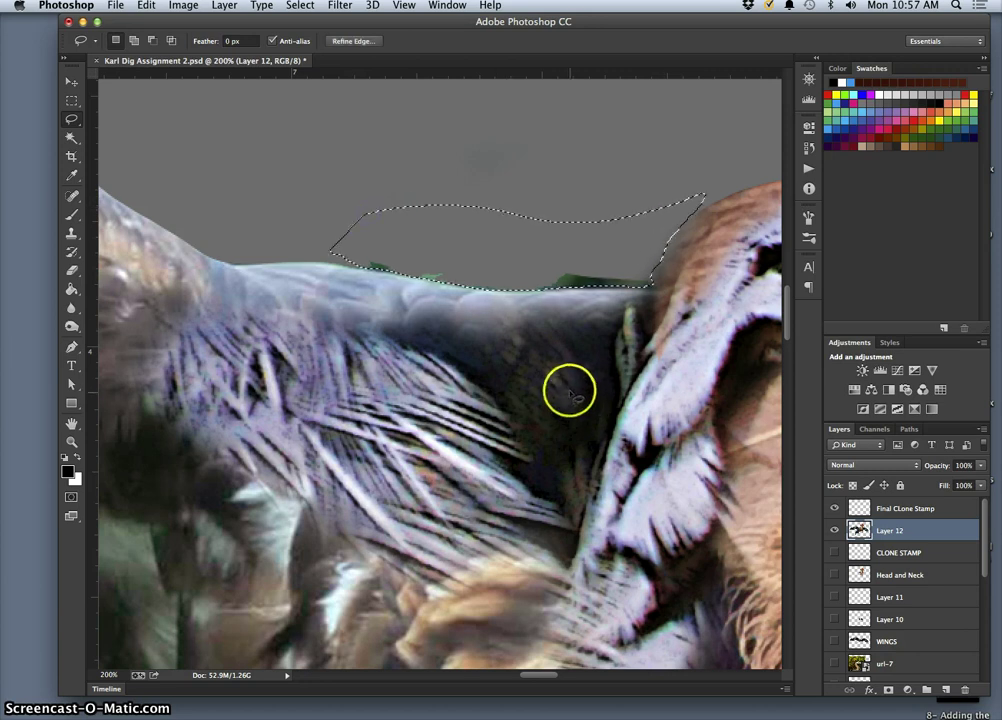
{"action": "key", "text": "super+d"}
{"action": "left_click", "coordinate": [71, 271]}
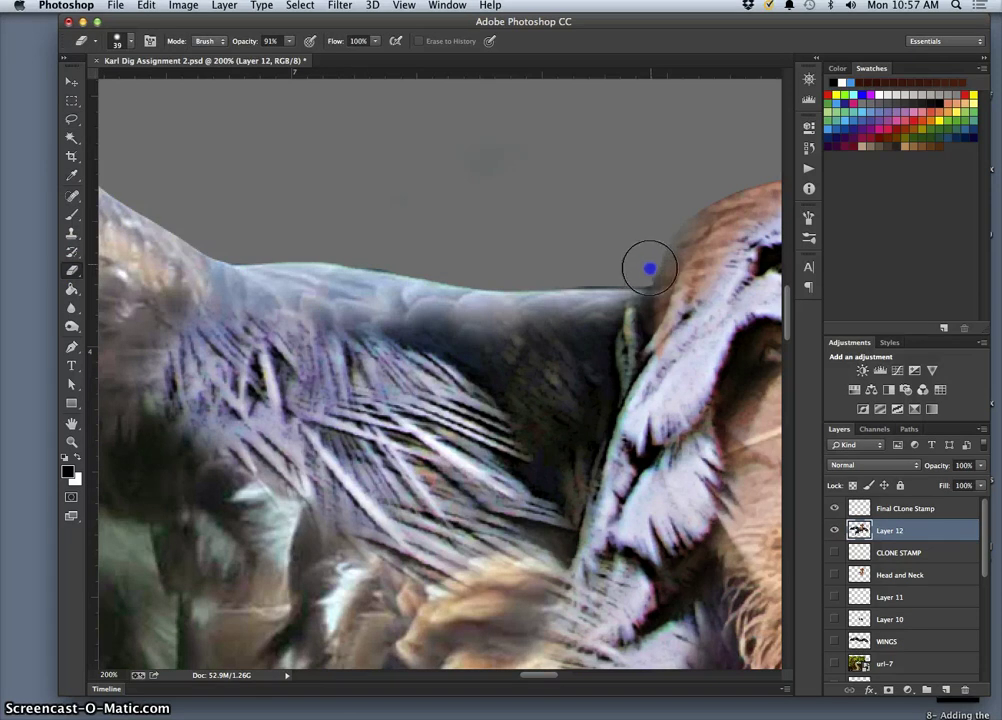
{"action": "mouse_move", "coordinate": [632, 276]}
{"action": "left_mouse_down"}
{"action": "mouse_move", "coordinate": [418, 264]}
{"action": "mouse_move", "coordinate": [339, 241]}
{"action": "left_mouse_up"}
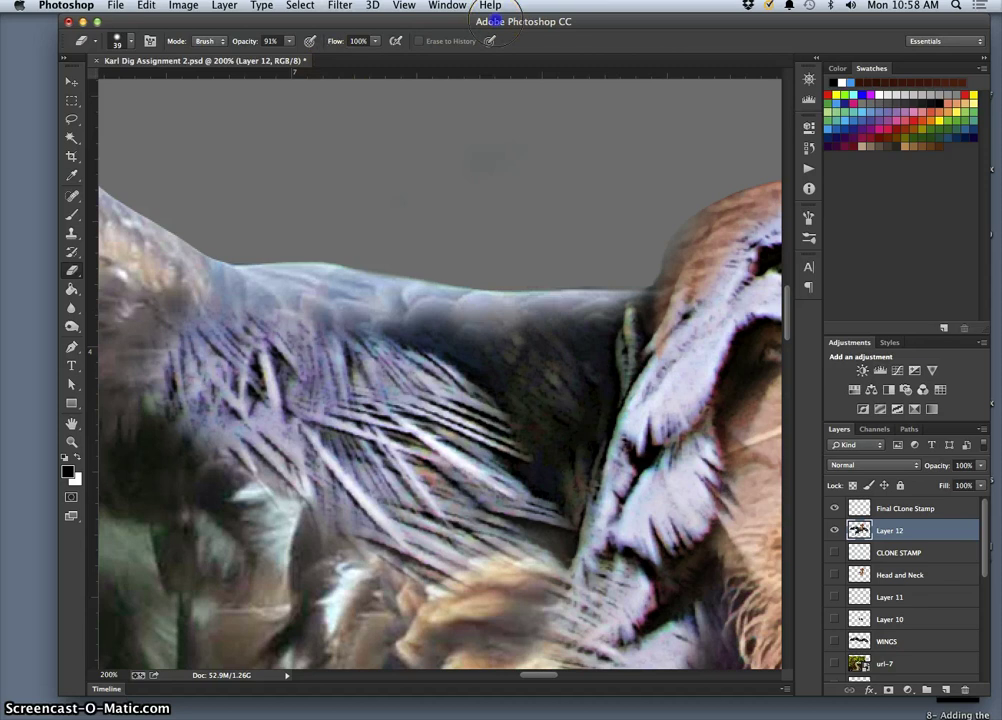
Lower the Eraser opacity to 58% and erase the jagged fringe along the underside of the curved neck
{"action": "scroll", "coordinate": [503, 152], "scroll_direction": "up", "scroll_amount": 10}
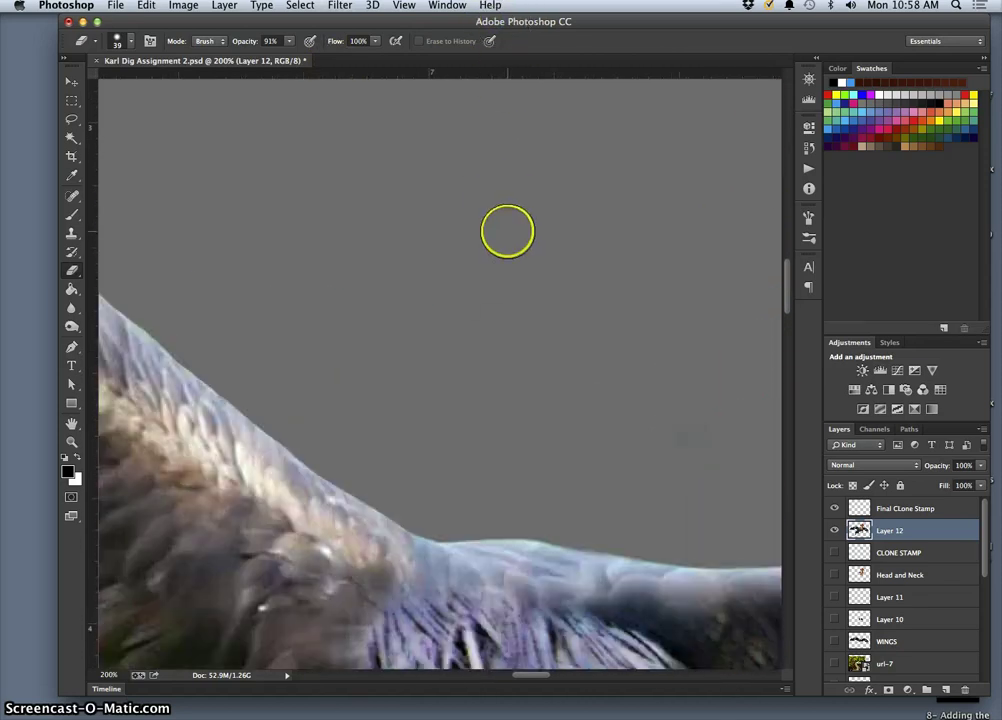
{"action": "scroll", "coordinate": [507, 231], "scroll_direction": "right", "scroll_amount": 10}
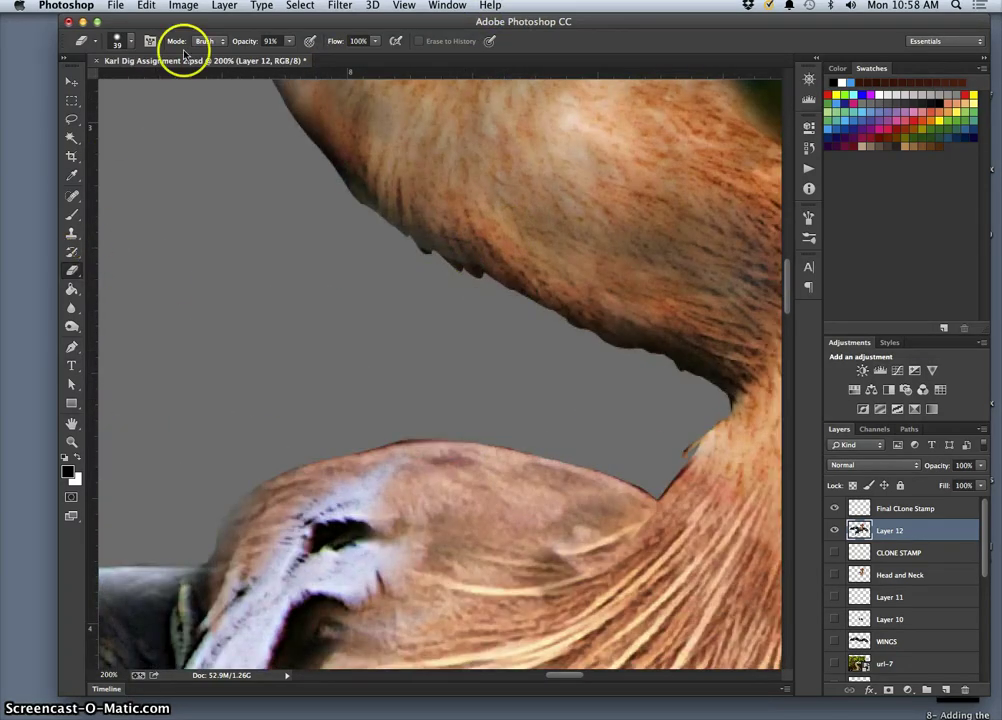
{"action": "left_click", "coordinate": [287, 43]}
{"action": "left_click", "coordinate": [272, 66]}
{"action": "left_click", "coordinate": [274, 253]}
{"action": "left_click_drag", "start_coordinate": [414, 278], "coordinate": [282, 108]}
{"action": "mouse_move", "coordinate": [436, 280]}
{"action": "left_mouse_down"}
{"action": "mouse_move", "coordinate": [516, 301]}
{"action": "mouse_move", "coordinate": [711, 400]}
{"action": "mouse_move", "coordinate": [641, 453]}
{"action": "left_mouse_up"}
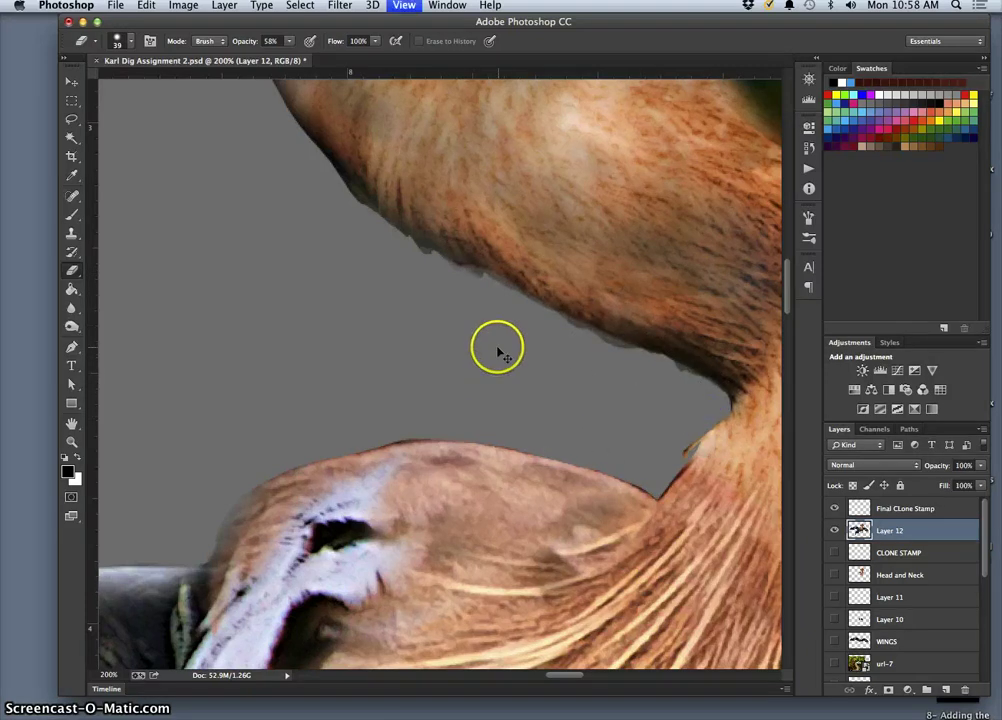
Soften the neck's outer edge using the Eraser at 121 px and 12% opacity
{"action": "key", "text": "super+minus"}
{"action": "key", "text": "super+minus"}
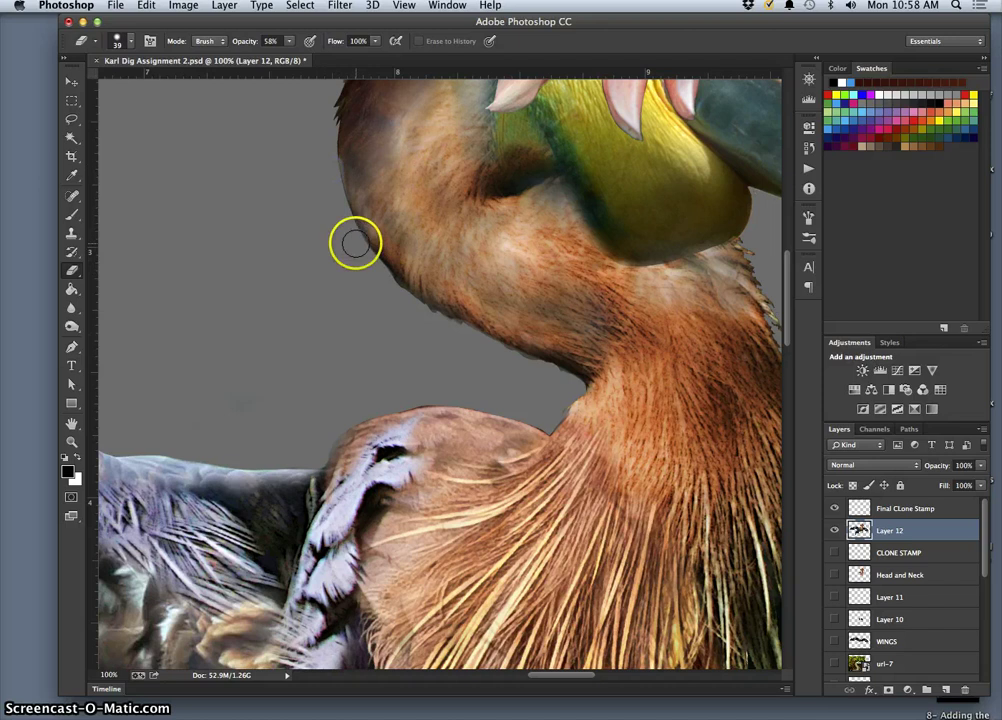
{"action": "left_click", "coordinate": [118, 40]}
{"action": "mouse_move", "coordinate": [142, 101]}
{"action": "left_mouse_down"}
{"action": "mouse_move", "coordinate": [134, 116]}
{"action": "mouse_move", "coordinate": [186, 80]}
{"action": "left_mouse_up"}
{"action": "left_click_drag", "start_coordinate": [290, 41], "coordinate": [264, 56]}
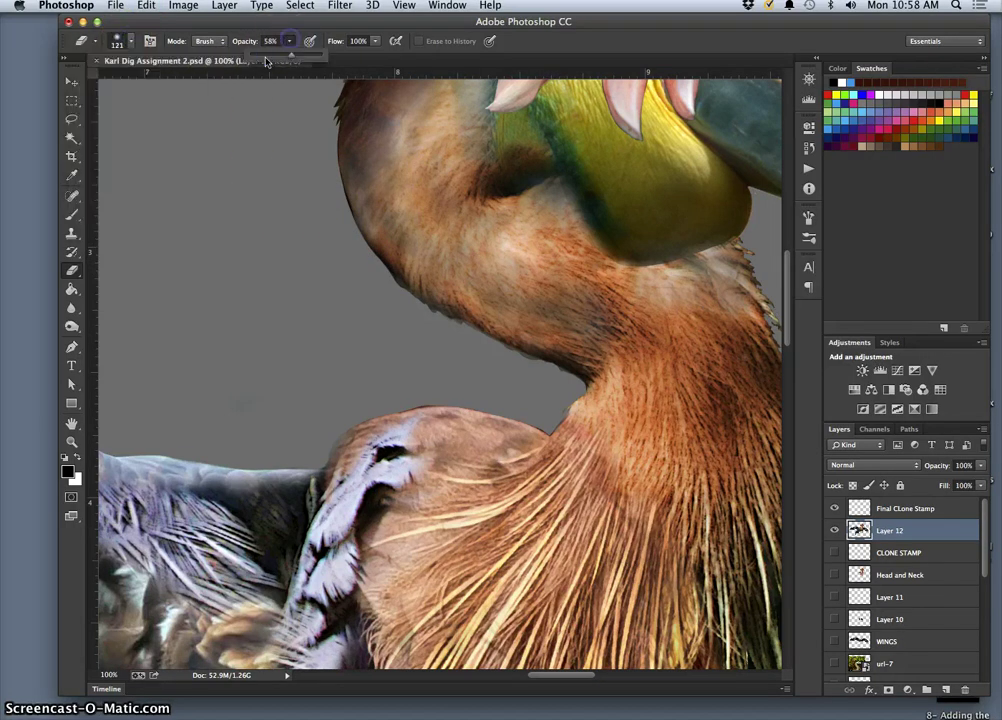
{"action": "mouse_move", "coordinate": [320, 138]}
{"action": "left_mouse_down"}
{"action": "mouse_move", "coordinate": [324, 209]}
{"action": "mouse_move", "coordinate": [328, 192]}
{"action": "mouse_move", "coordinate": [350, 258]}
{"action": "mouse_move", "coordinate": [366, 259]}
{"action": "mouse_move", "coordinate": [389, 292]}
{"action": "mouse_move", "coordinate": [578, 388]}
{"action": "left_mouse_up"}
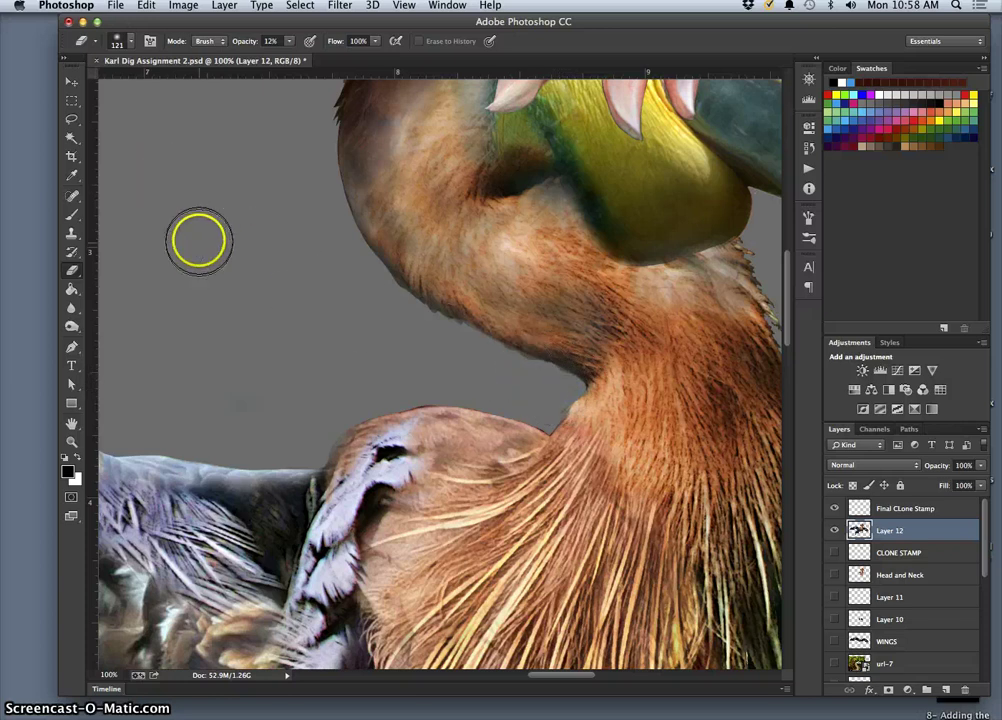
Set the Eraser to 37 px, about 63% hardness and 40% opacity, and clean the remaining ragged edge beneath the neck
{"action": "left_click", "coordinate": [119, 40]}
{"action": "left_click_drag", "start_coordinate": [175, 84], "coordinate": [160, 88]}
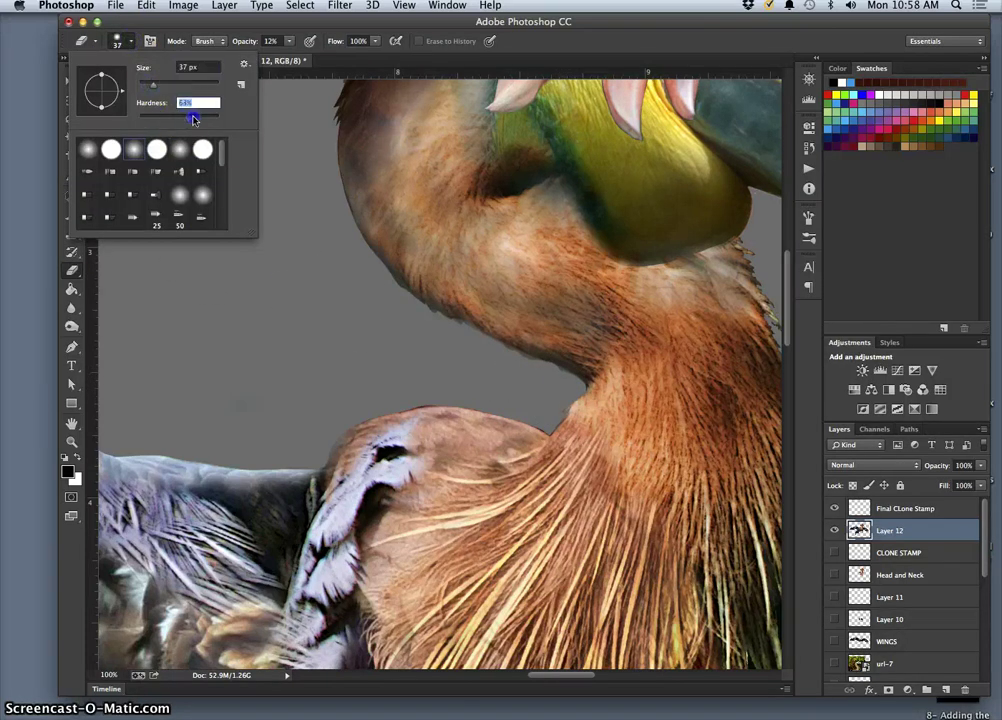
{"action": "left_click_drag", "start_coordinate": [519, 360], "coordinate": [525, 362]}
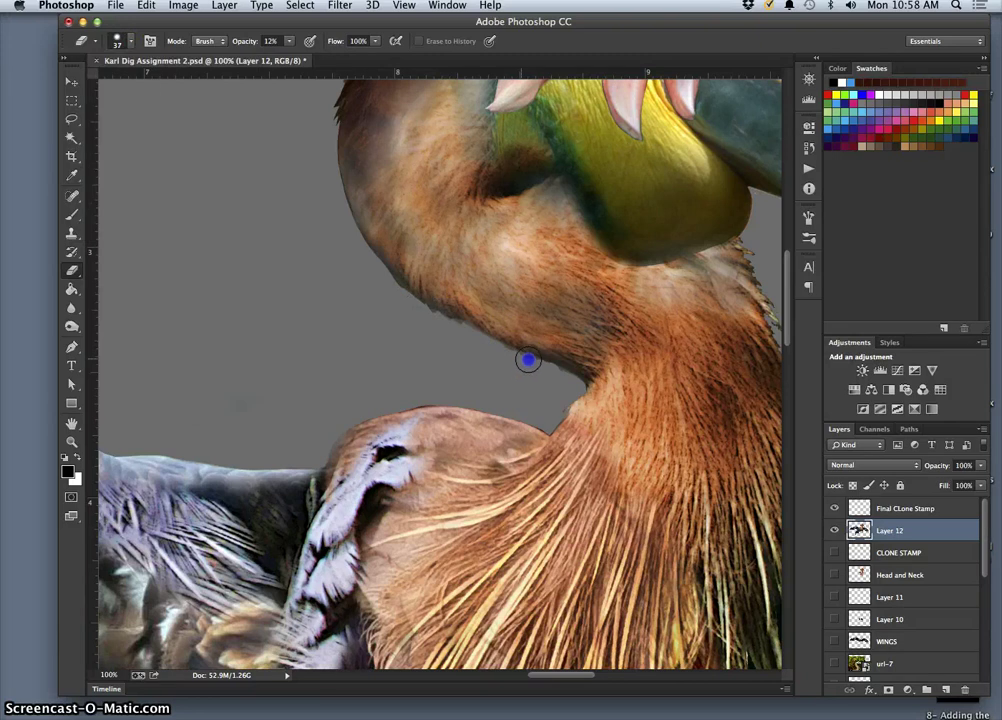
{"action": "left_click", "coordinate": [291, 42]}
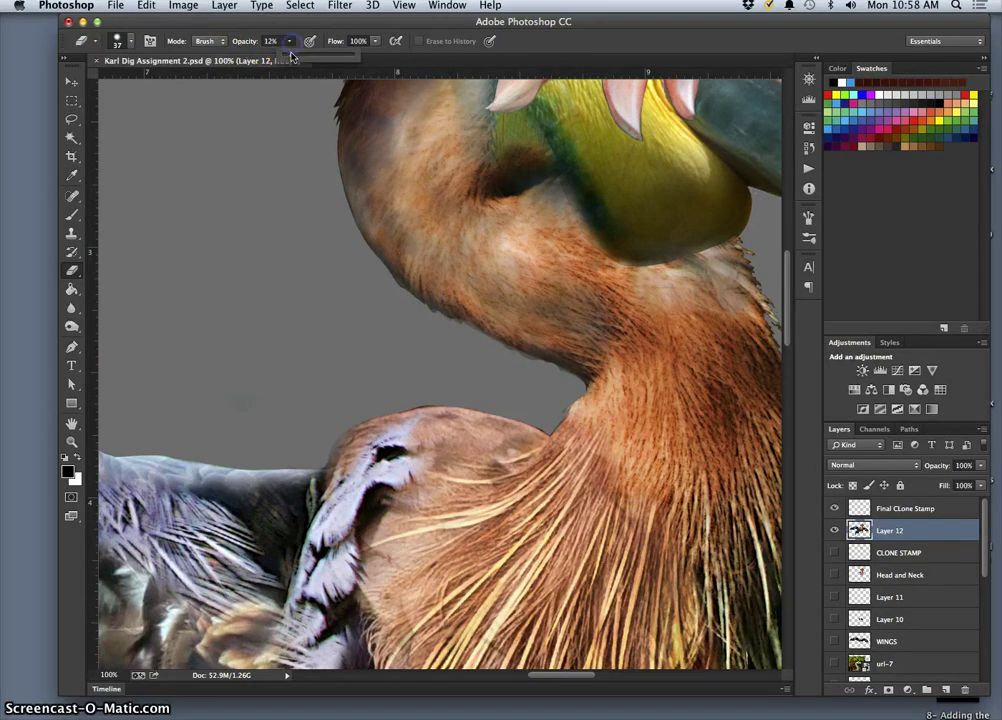
{"action": "left_click", "coordinate": [399, 293]}
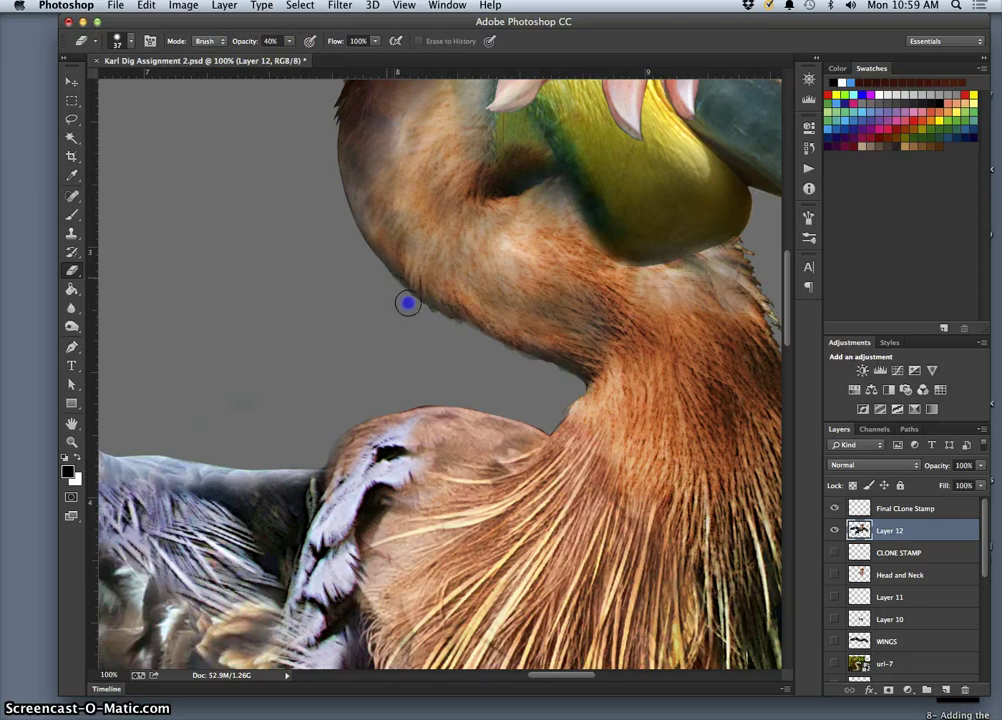
{"action": "left_click_drag", "start_coordinate": [386, 281], "coordinate": [391, 285]}
{"action": "left_click_drag", "start_coordinate": [440, 325], "coordinate": [397, 289]}
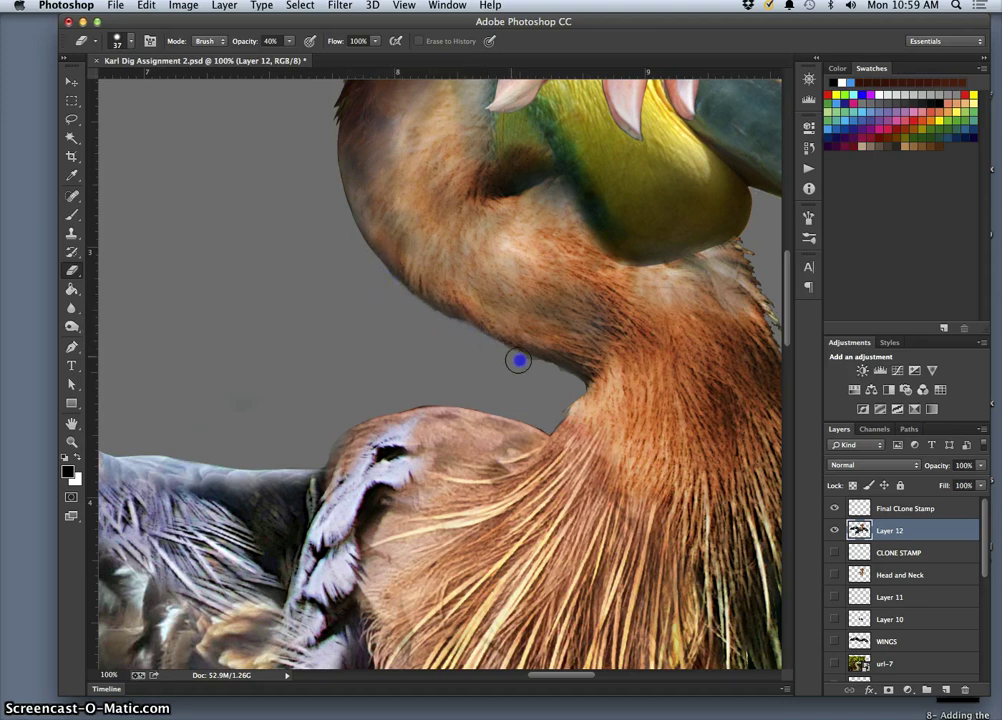
{"action": "left_click_drag", "start_coordinate": [503, 349], "coordinate": [528, 364]}
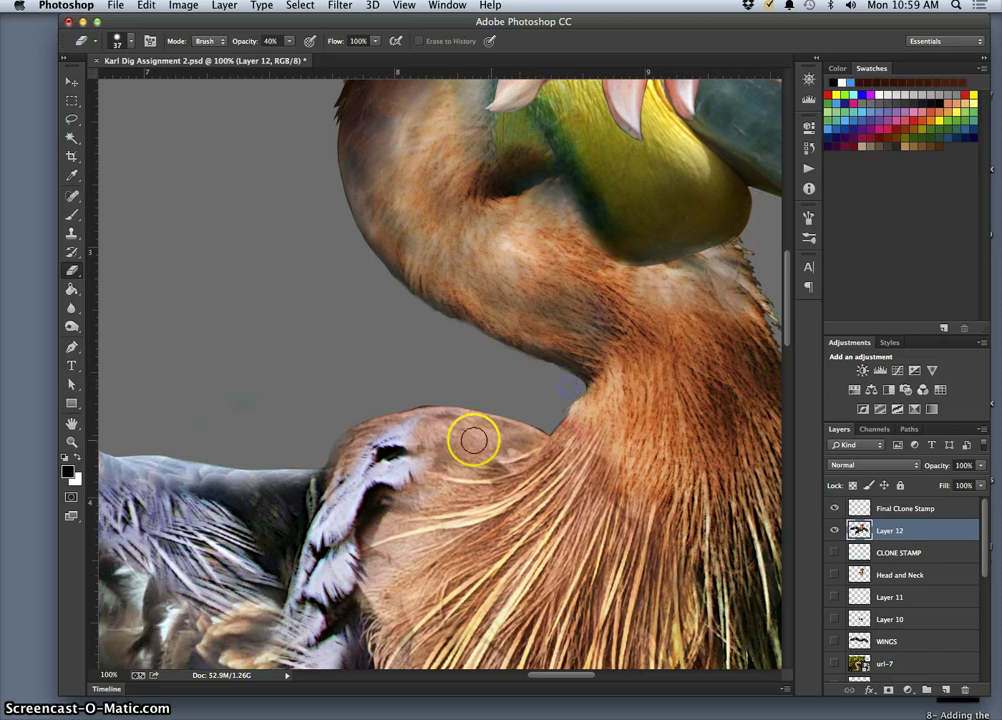
Erase the dark outline along the rounded upper edge of the chest below the neck
{"action": "mouse_move", "coordinate": [455, 408]}
{"action": "left_mouse_down"}
{"action": "mouse_move", "coordinate": [442, 389]}
{"action": "mouse_move", "coordinate": [434, 400]}
{"action": "left_mouse_up"}
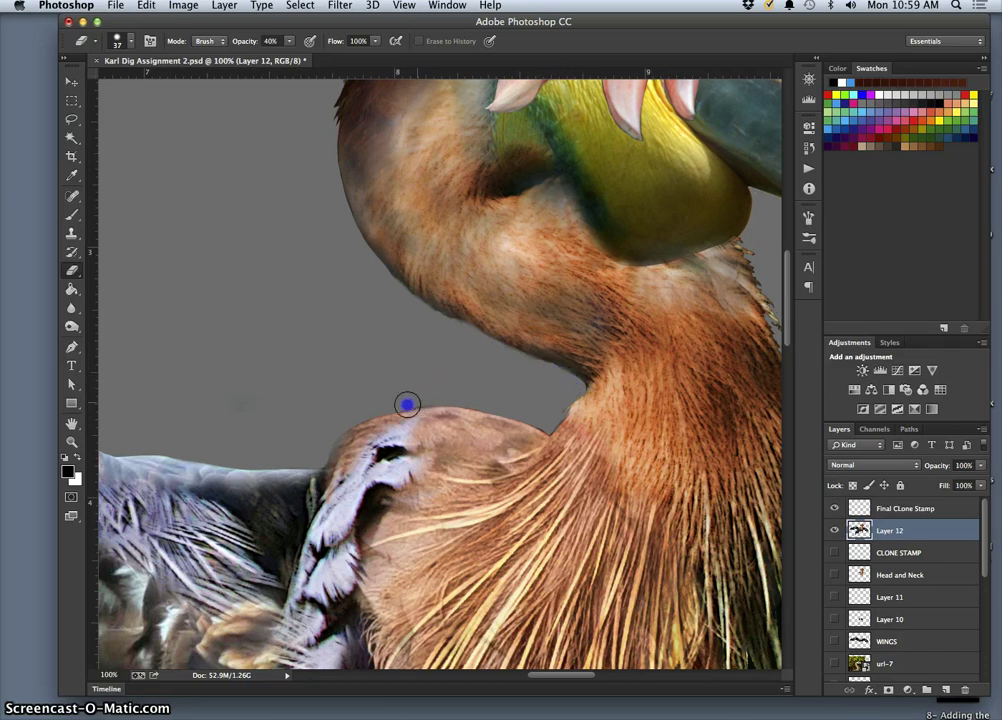
{"action": "mouse_move", "coordinate": [338, 428]}
{"action": "left_mouse_down"}
{"action": "mouse_move", "coordinate": [437, 389]}
{"action": "mouse_move", "coordinate": [512, 405]}
{"action": "left_mouse_up"}
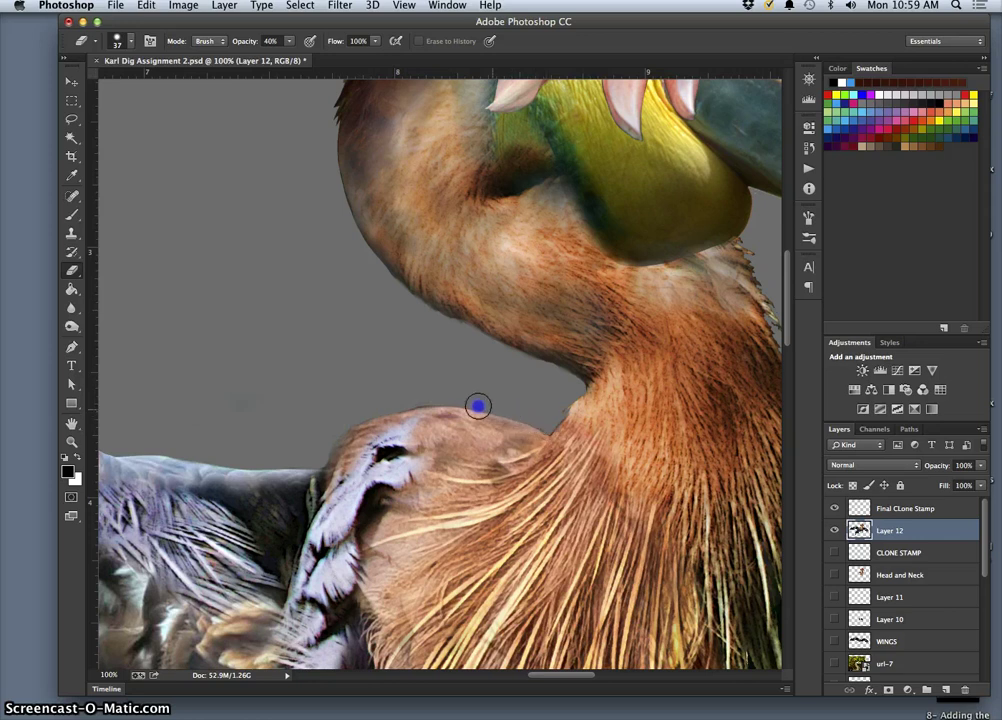
{"action": "left_click_drag", "start_coordinate": [469, 403], "coordinate": [379, 413]}
{"action": "left_click_drag", "start_coordinate": [358, 459], "coordinate": [545, 408]}
Select the empty background around the whole creature using the Magic Wand with tolerance 32 and Contiguous enabled
{"action": "mouse_move", "coordinate": [425, 347]}
{"action": "left_mouse_down"}
{"action": "mouse_move", "coordinate": [448, 352]}
{"action": "mouse_move", "coordinate": [552, 325]}
{"action": "mouse_move", "coordinate": [454, 344]}
{"action": "left_mouse_up"}
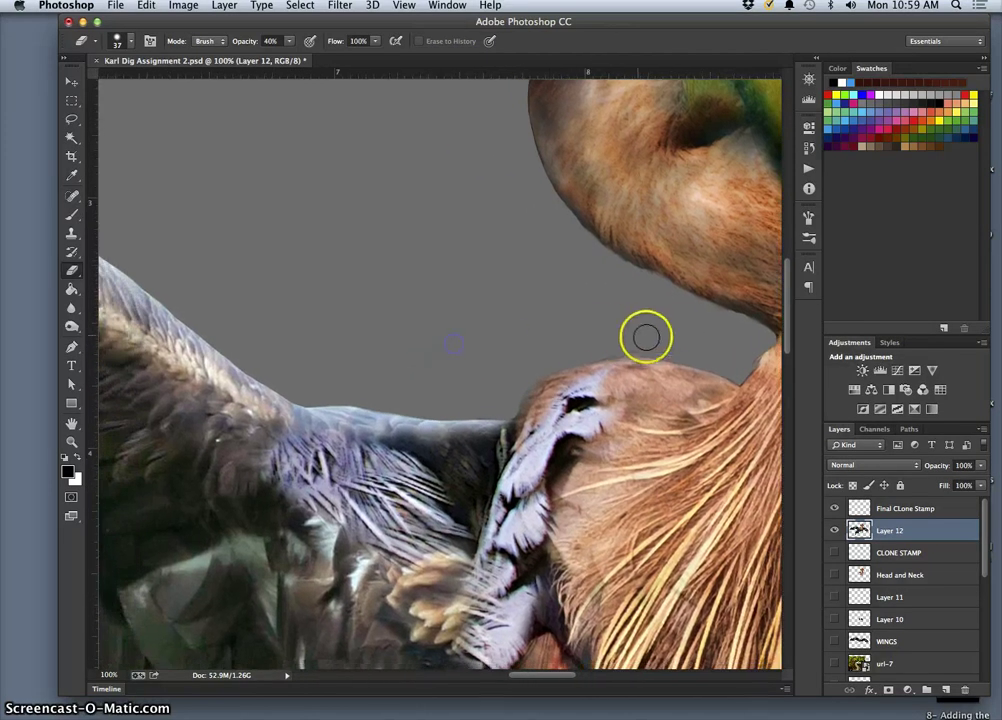
{"action": "key", "text": "super+minus"}
{"action": "key", "text": "super+minus"}
{"action": "key", "text": "super+minus"}
{"action": "key", "text": "super+minus"}
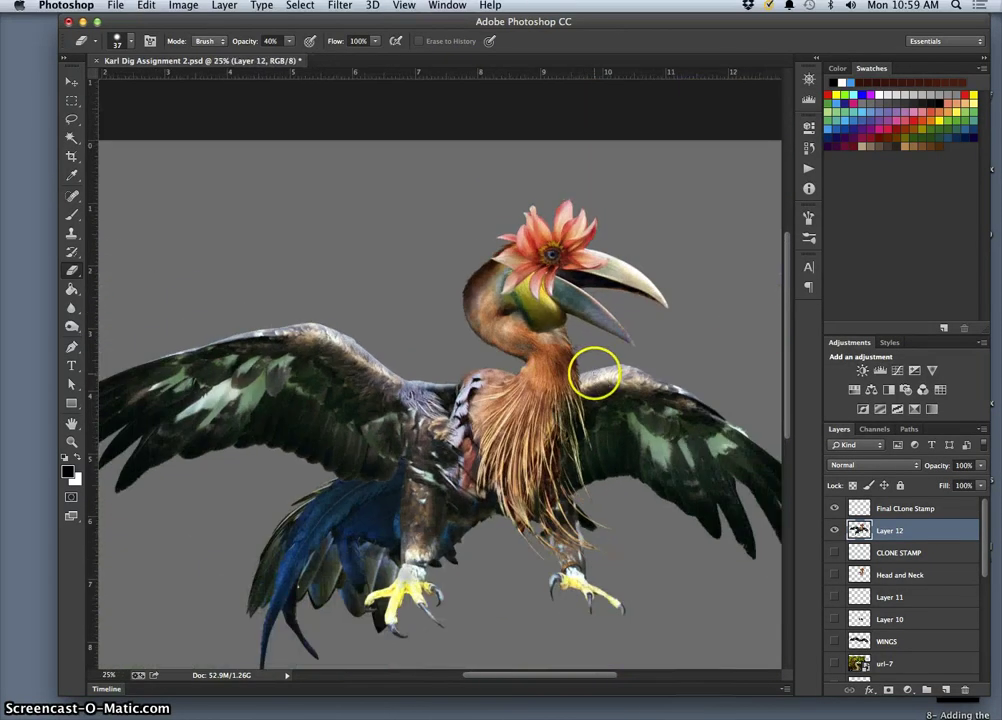
{"action": "key", "text": "super+minus"}
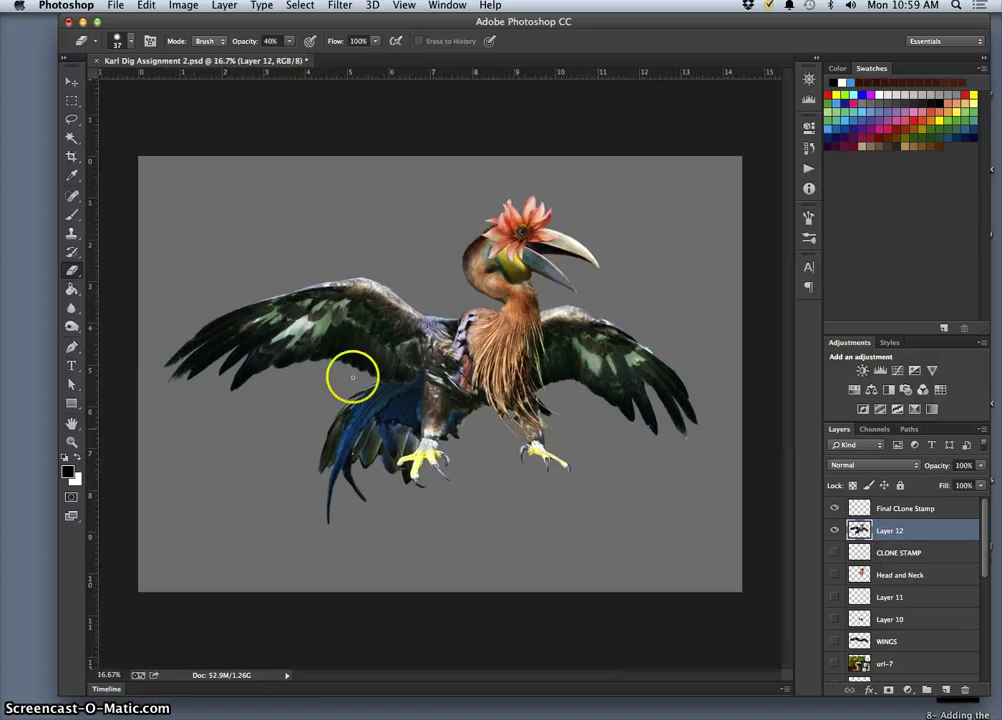
{"action": "left_click", "coordinate": [71, 137]}
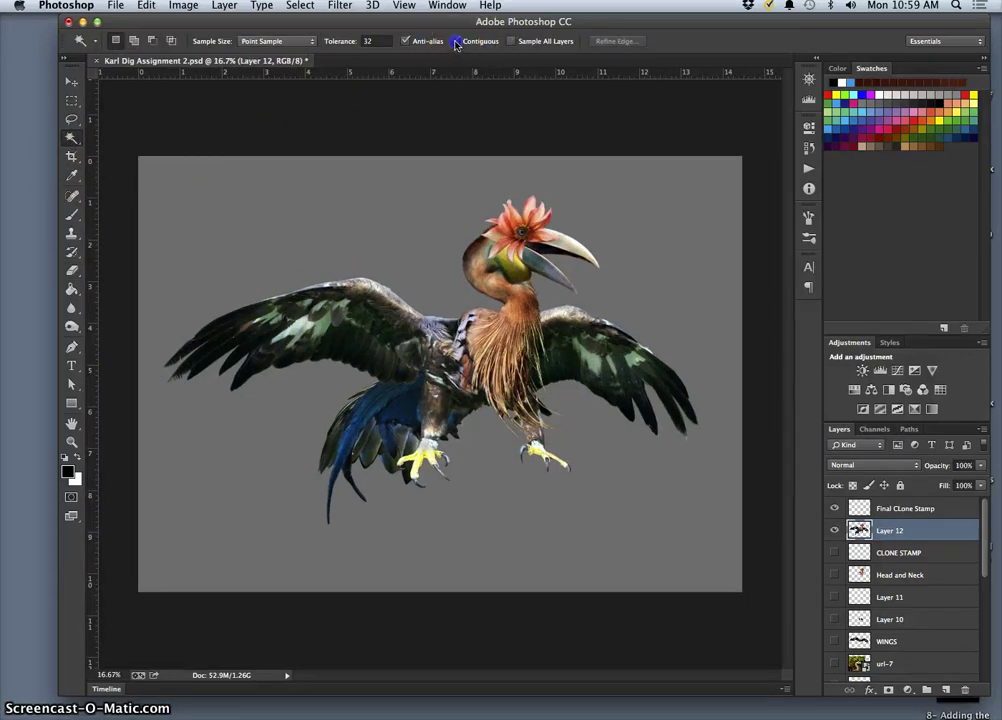
{"action": "left_click", "coordinate": [370, 231]}
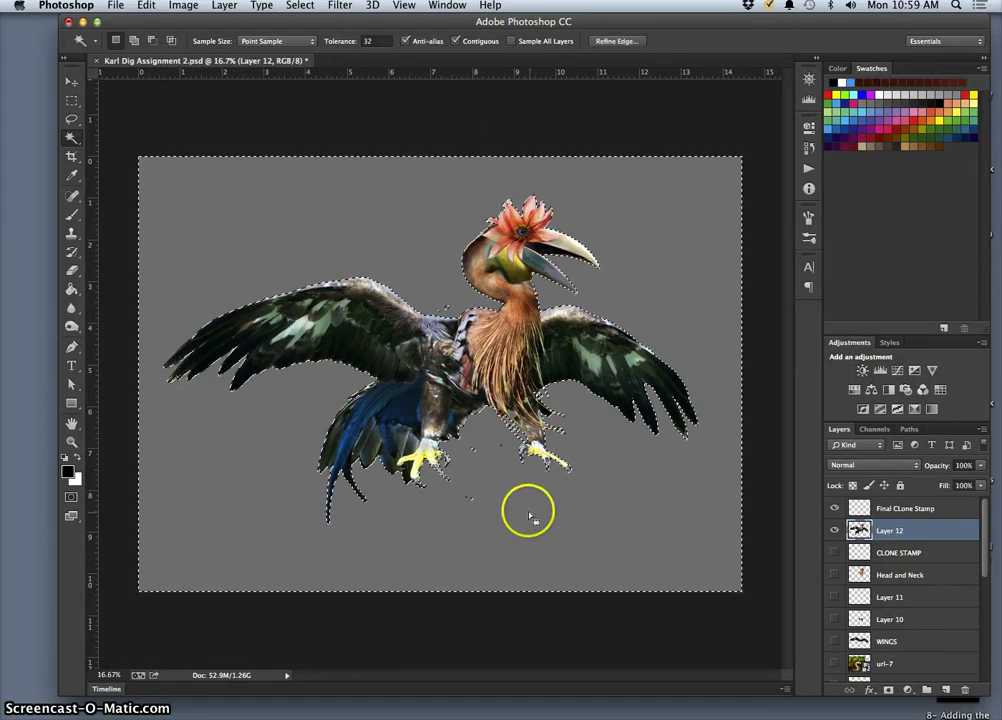
Add the stray specks between and below the two feet to the background selection with the Lasso
{"action": "key", "text": "super+equal"}
{"action": "key", "text": "super+equal"}
{"action": "key", "text": "super+equal"}
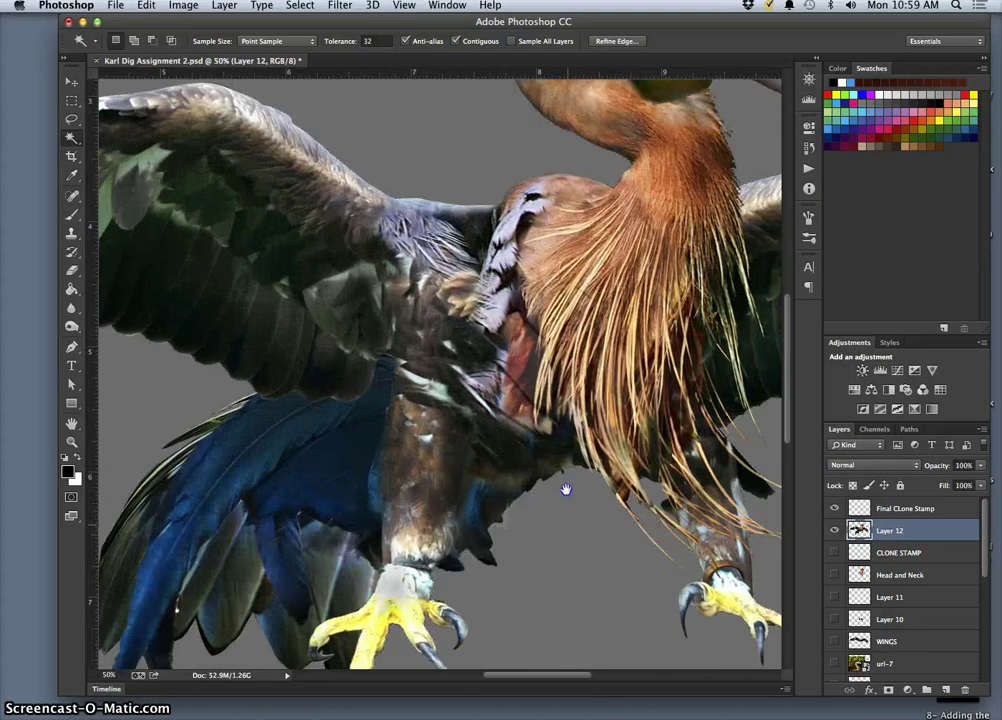
{"action": "left_click_drag", "start_coordinate": [565, 489], "coordinate": [561, 423]}
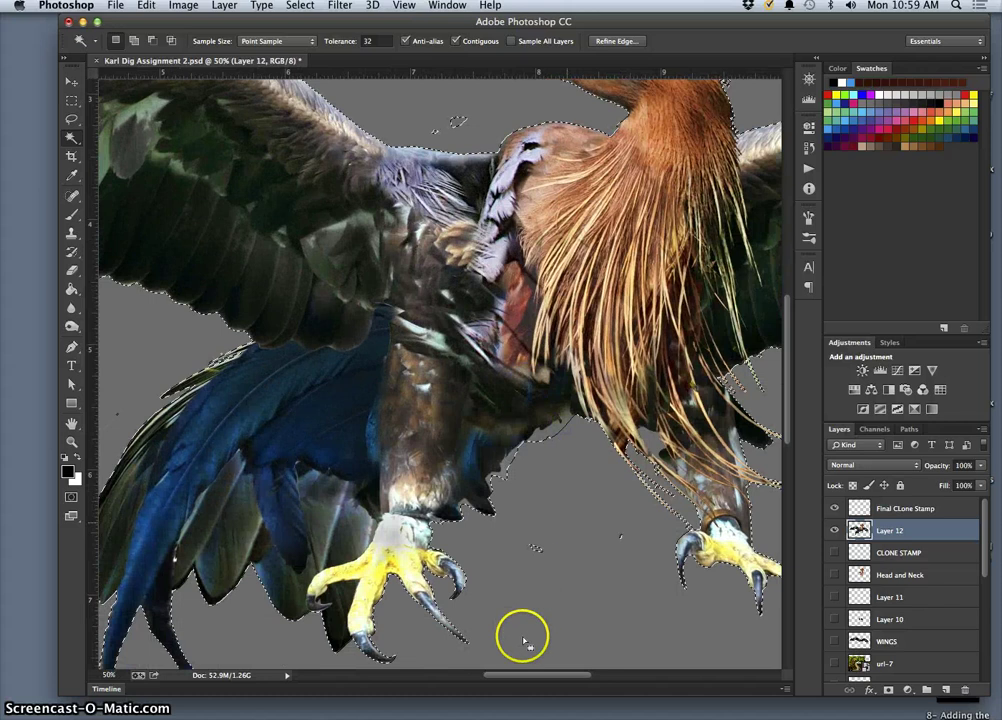
{"action": "scroll", "coordinate": [503, 637], "scroll_direction": "down", "scroll_amount": 2}
{"action": "left_click", "coordinate": [72, 119]}
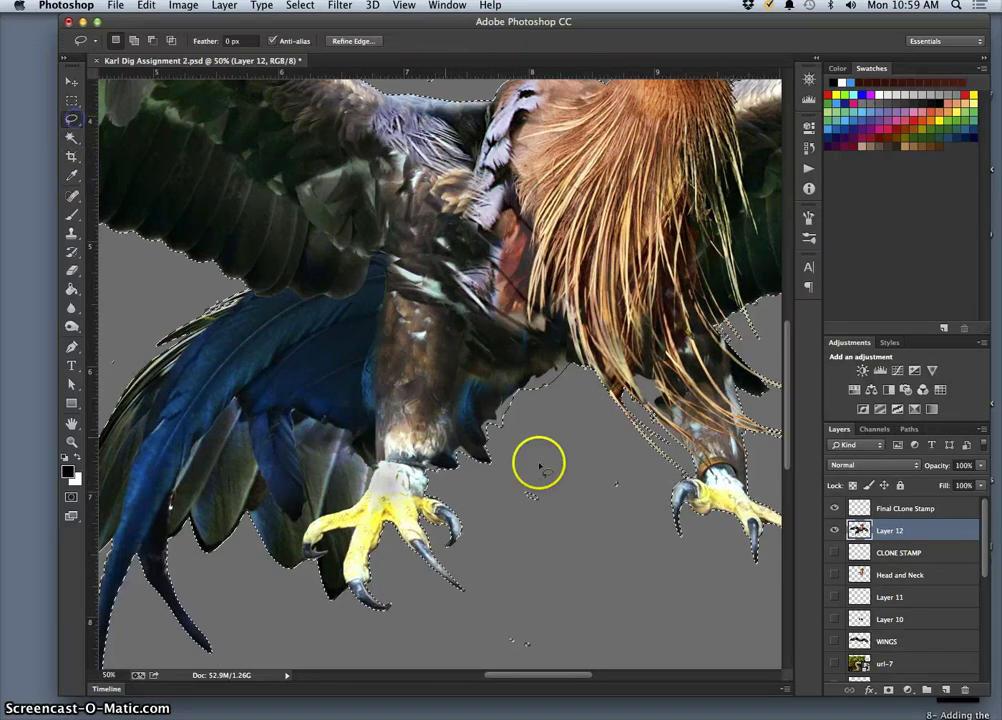
{"action": "left_click_drag", "start_coordinate": [545, 460], "coordinate": [497, 499]}
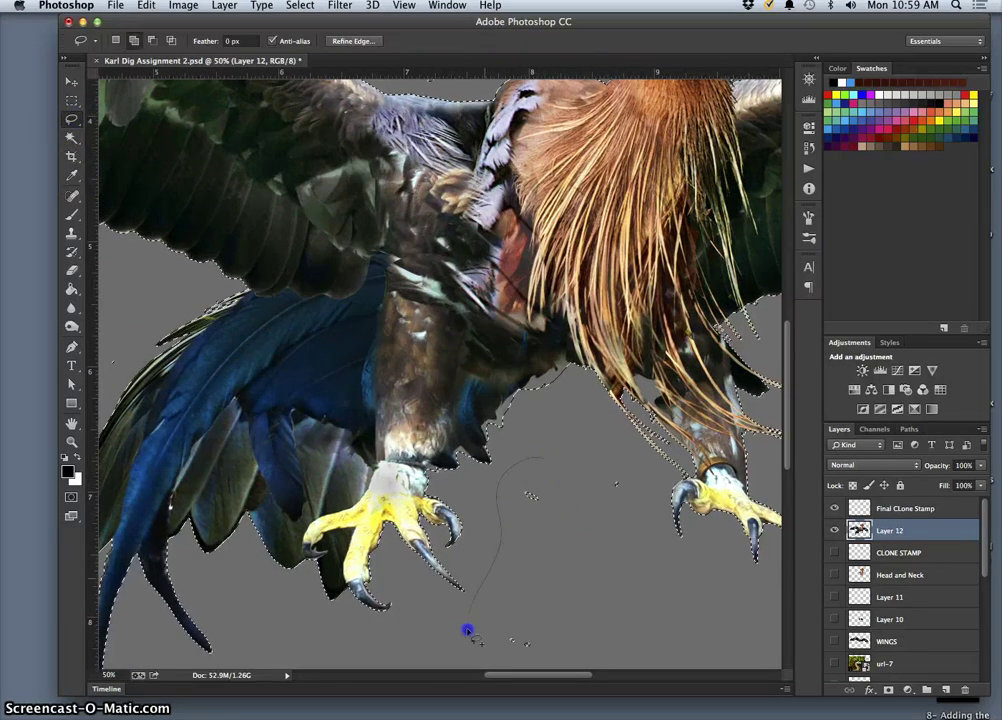
{"action": "left_click_drag", "start_coordinate": [605, 458], "coordinate": [603, 465]}
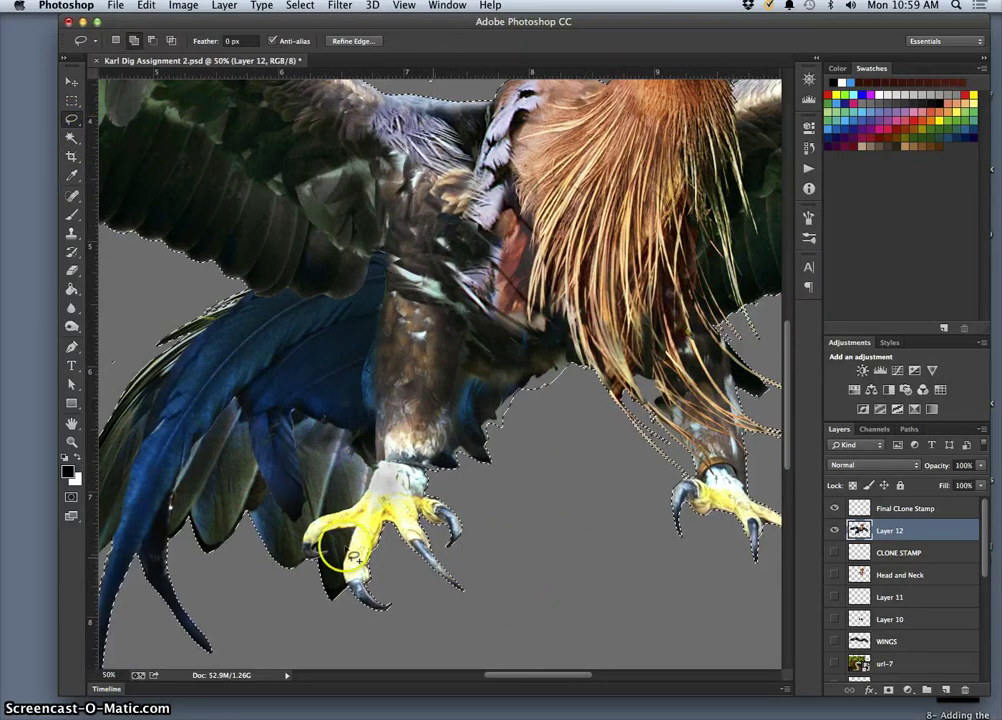
Add the stray specks around the tail, left wing and shoulder to the background selection with the Lasso
{"action": "mouse_move", "coordinate": [205, 386]}
{"action": "left_mouse_down"}
{"action": "mouse_move", "coordinate": [362, 391]}
{"action": "mouse_move", "coordinate": [463, 417]}
{"action": "left_mouse_up"}
{"action": "mouse_move", "coordinate": [389, 372]}
{"action": "left_mouse_down"}
{"action": "mouse_move", "coordinate": [345, 377]}
{"action": "mouse_move", "coordinate": [362, 454]}
{"action": "left_mouse_up"}
{"action": "scroll", "coordinate": [380, 385], "scroll_direction": "left", "scroll_amount": 6}
{"action": "scroll", "coordinate": [380, 385], "scroll_direction": "up", "scroll_amount": 3}
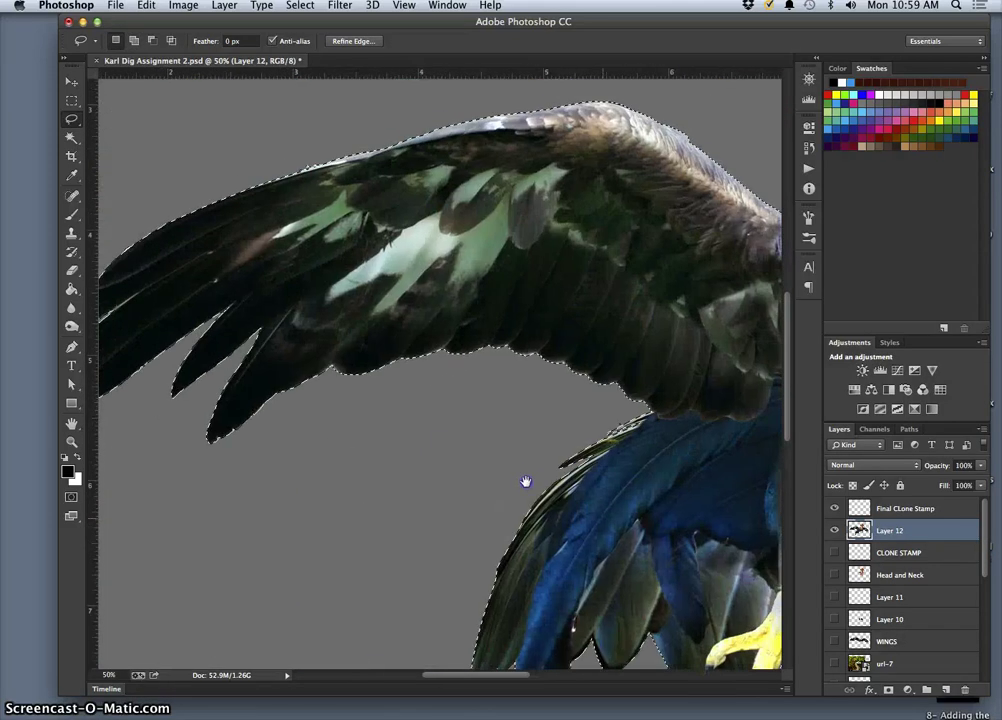
{"action": "left_click_drag", "start_coordinate": [562, 262], "coordinate": [417, 413]}
{"action": "left_click_drag", "start_coordinate": [489, 327], "coordinate": [360, 324]}
{"action": "left_click_drag", "start_coordinate": [606, 333], "coordinate": [274, 320]}
{"action": "left_click_drag", "start_coordinate": [475, 389], "coordinate": [475, 389]}
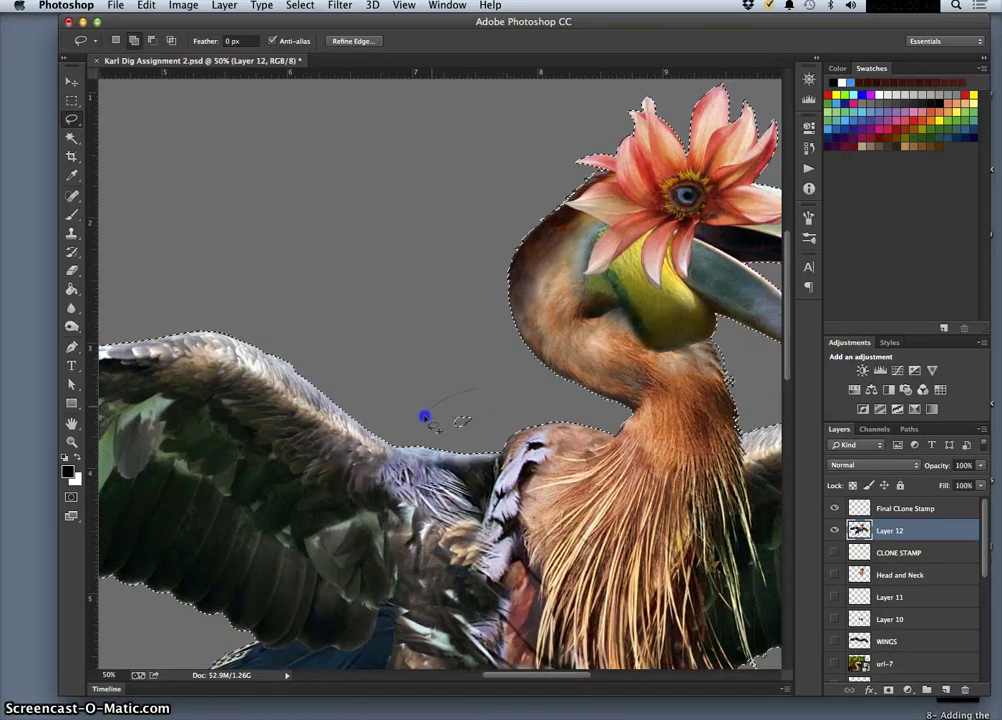
Add the stray specks beside the neck and around the right wing to the background selection with the Lasso
{"action": "scroll", "coordinate": [528, 418], "scroll_direction": "right", "scroll_amount": 10}
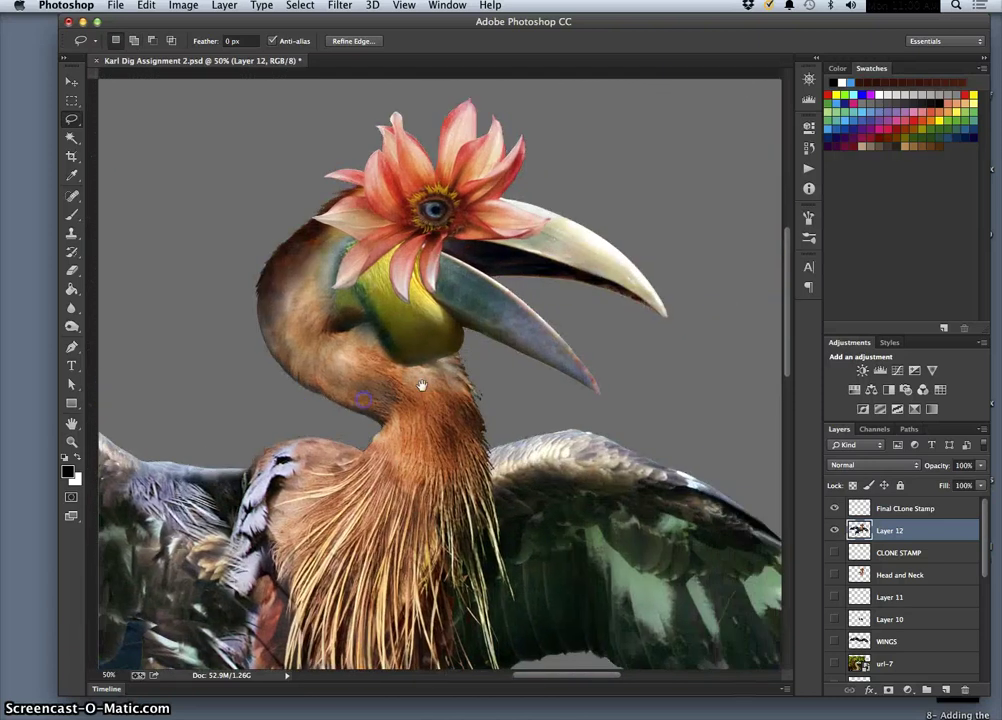
{"action": "scroll", "coordinate": [593, 375], "scroll_direction": "right", "scroll_amount": 2}
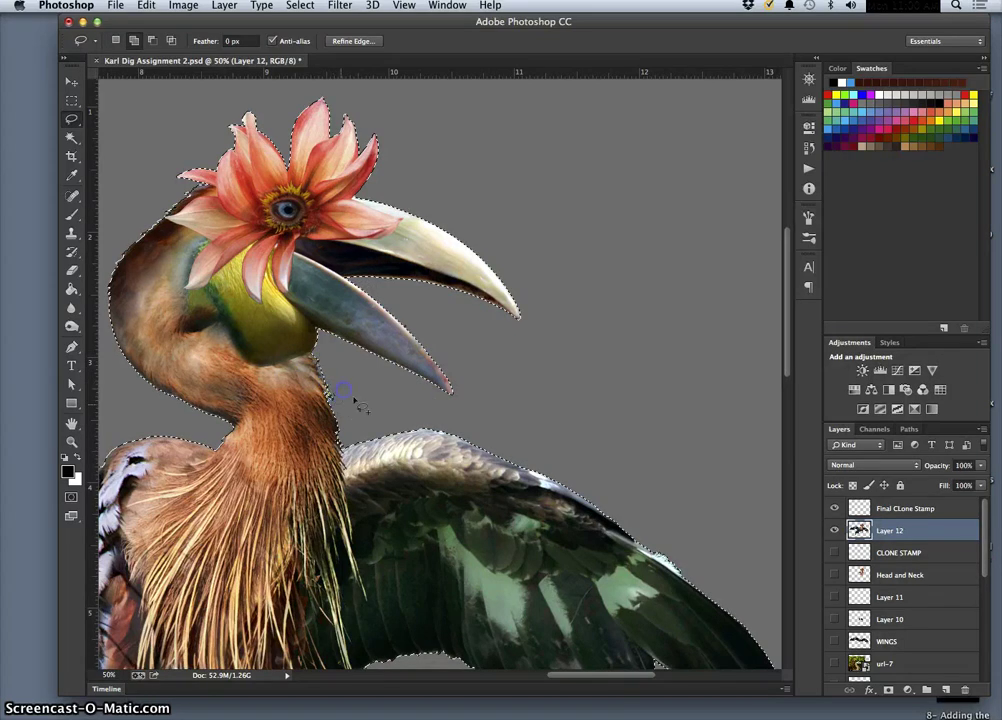
{"action": "left_click_drag", "start_coordinate": [609, 419], "coordinate": [475, 292]}
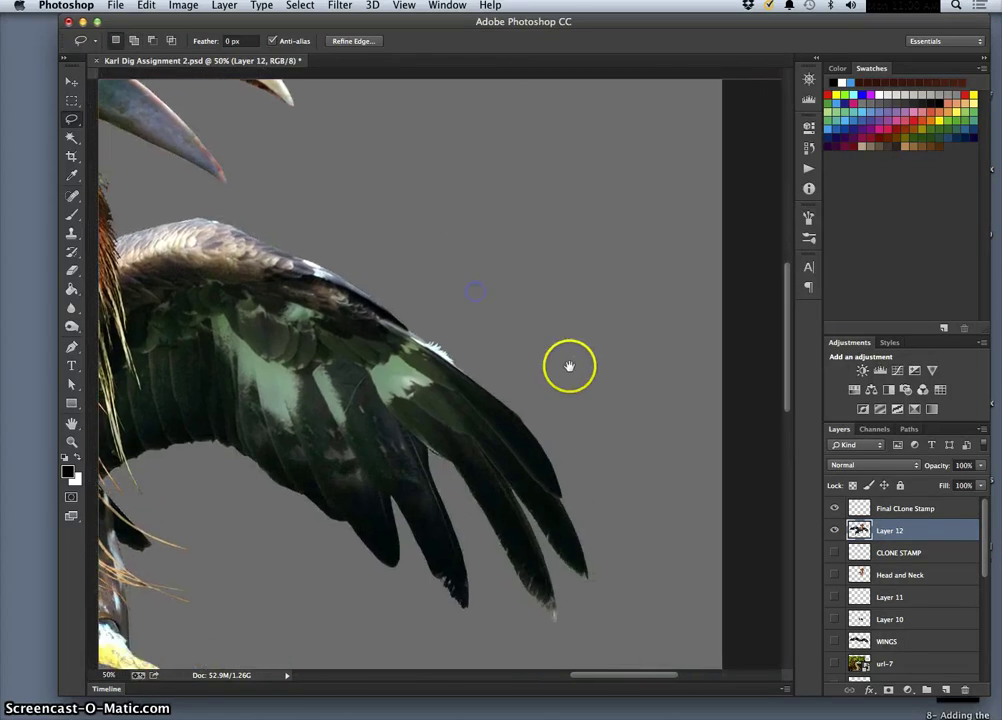
{"action": "left_click_drag", "start_coordinate": [567, 372], "coordinate": [561, 340]}
{"action": "left_click_drag", "start_coordinate": [389, 490], "coordinate": [504, 409]}
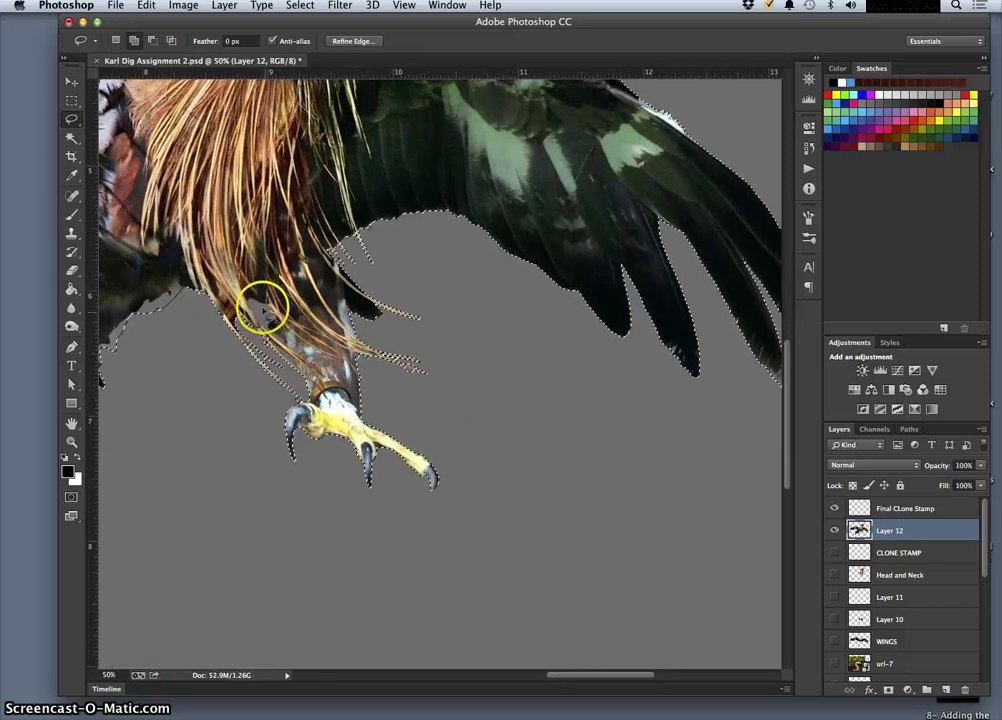
Add the enclosed background gap between the hanging neck plumes and the right leg to the selection with the Magic Wand
{"action": "left_click", "coordinate": [71, 139]}
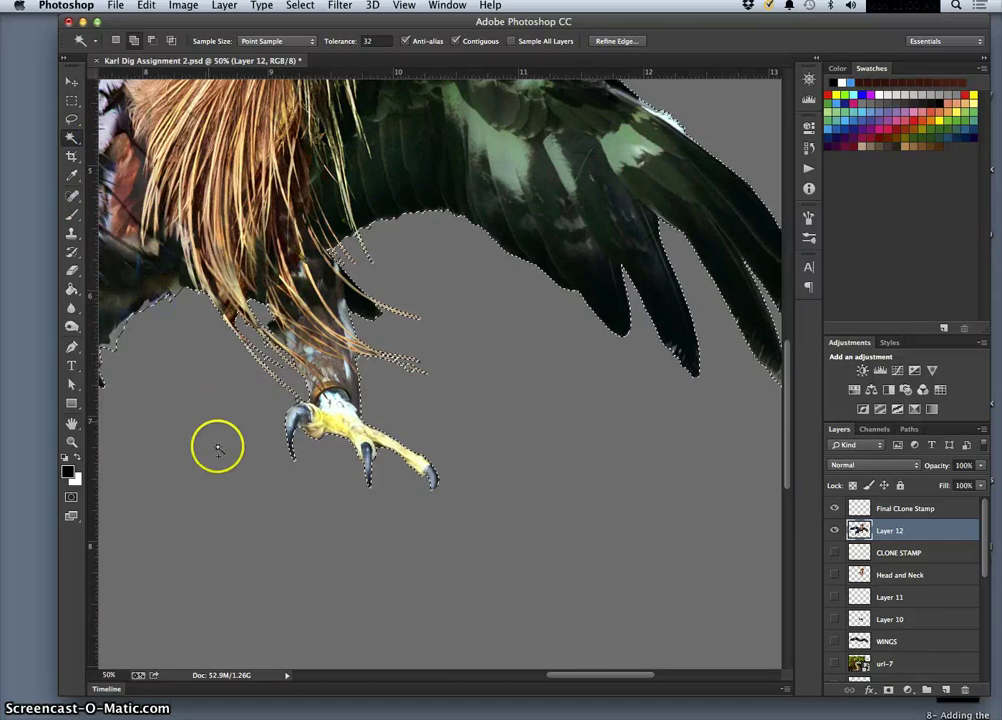
{"action": "left_click_drag", "start_coordinate": [485, 368], "coordinate": [523, 501]}
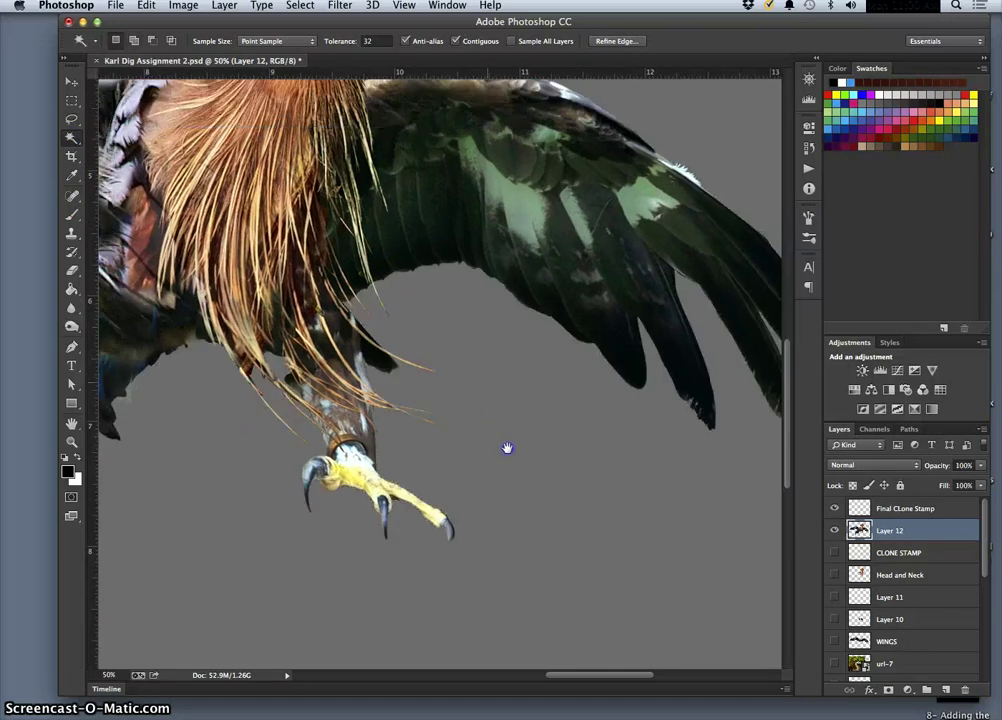
{"action": "left_click_drag", "start_coordinate": [499, 436], "coordinate": [631, 357]}
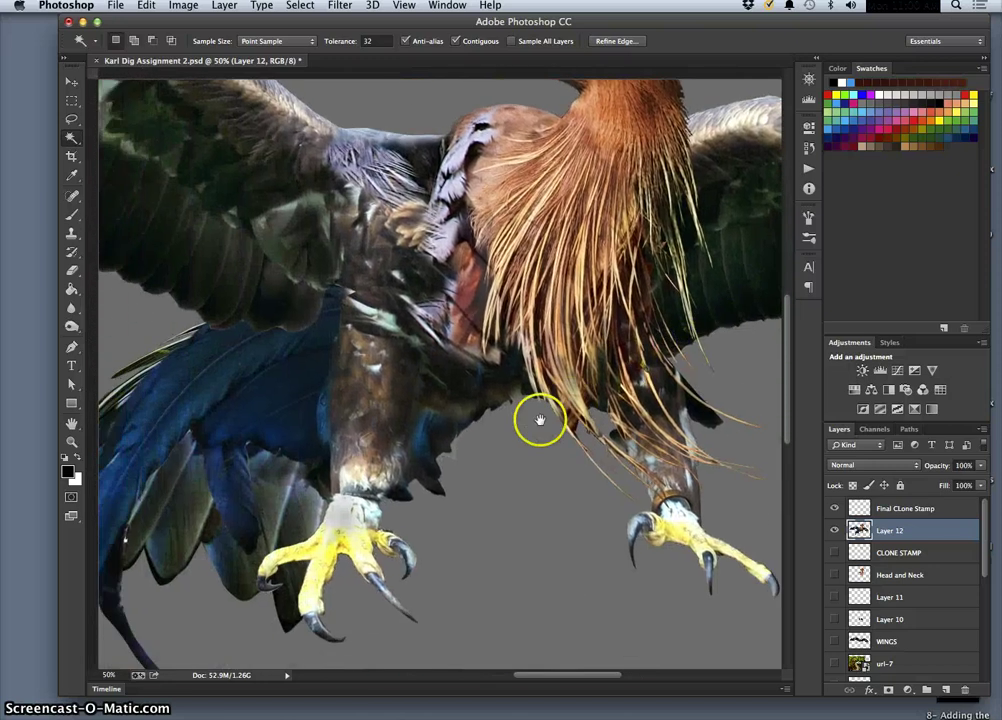
{"action": "left_click_drag", "start_coordinate": [494, 445], "coordinate": [550, 429]}
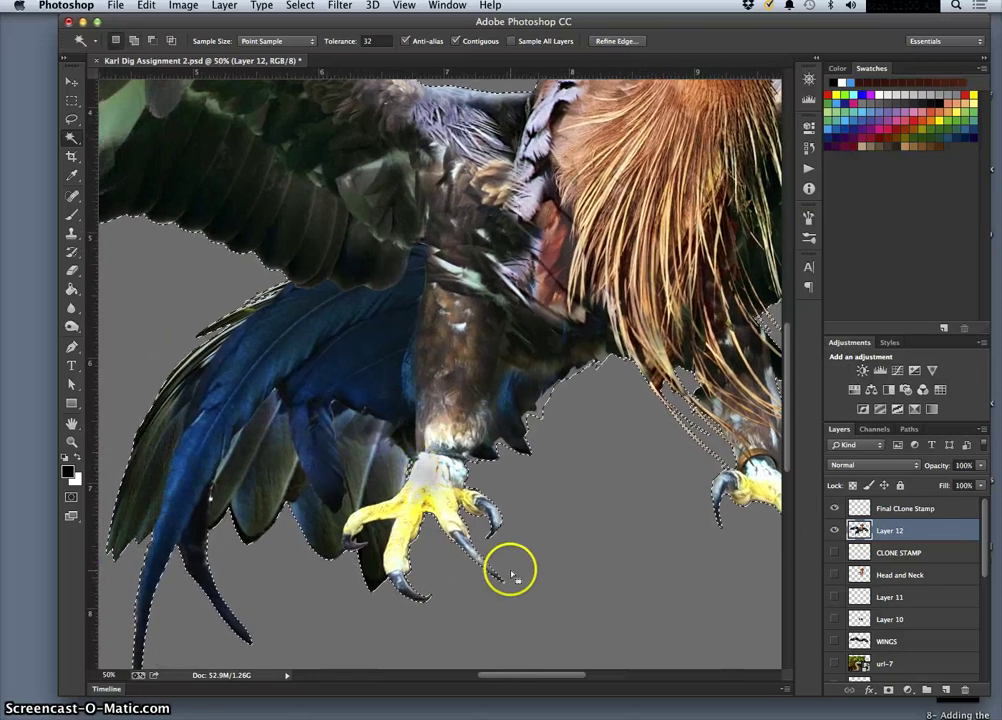
Refine the edge of the background selection with a 2.2 px feather and output it to Selection
{"action": "key", "text": "super+minus"}
{"action": "key", "text": "super+minus"}
{"action": "key", "text": "super+minus"}
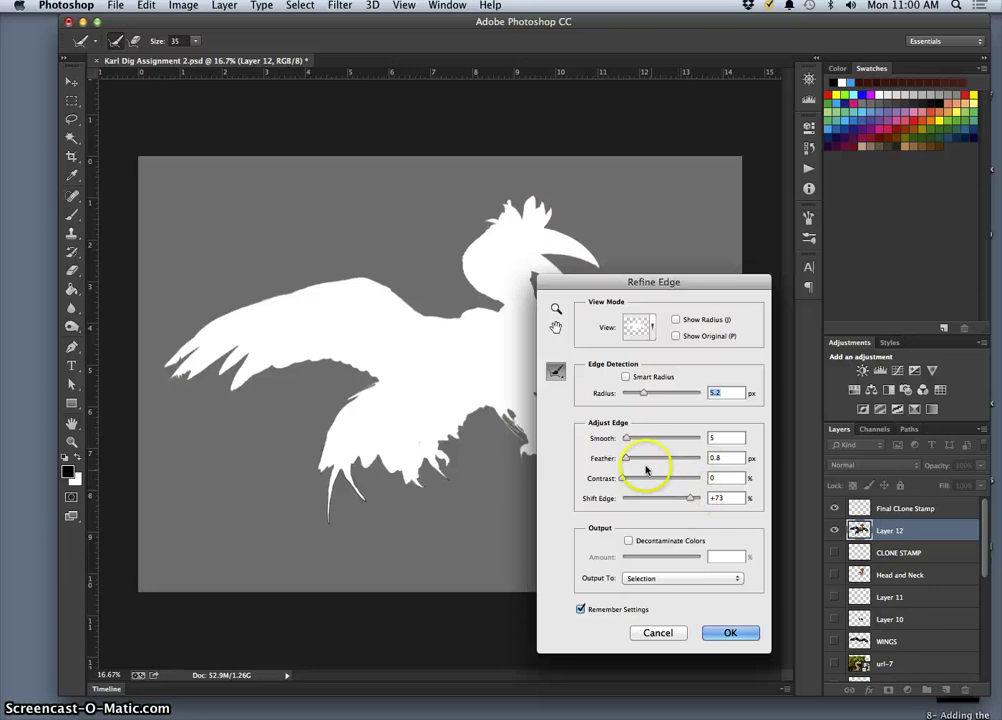
{"action": "left_click_drag", "start_coordinate": [632, 460], "coordinate": [635, 458]}
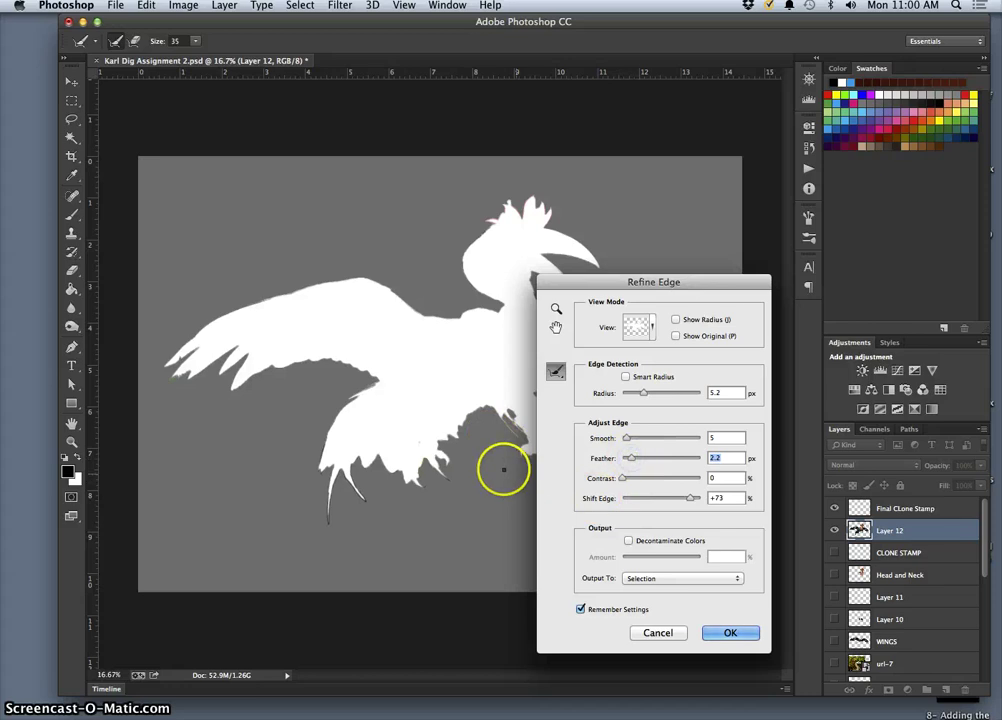
{"action": "key", "text": "super+plus"}
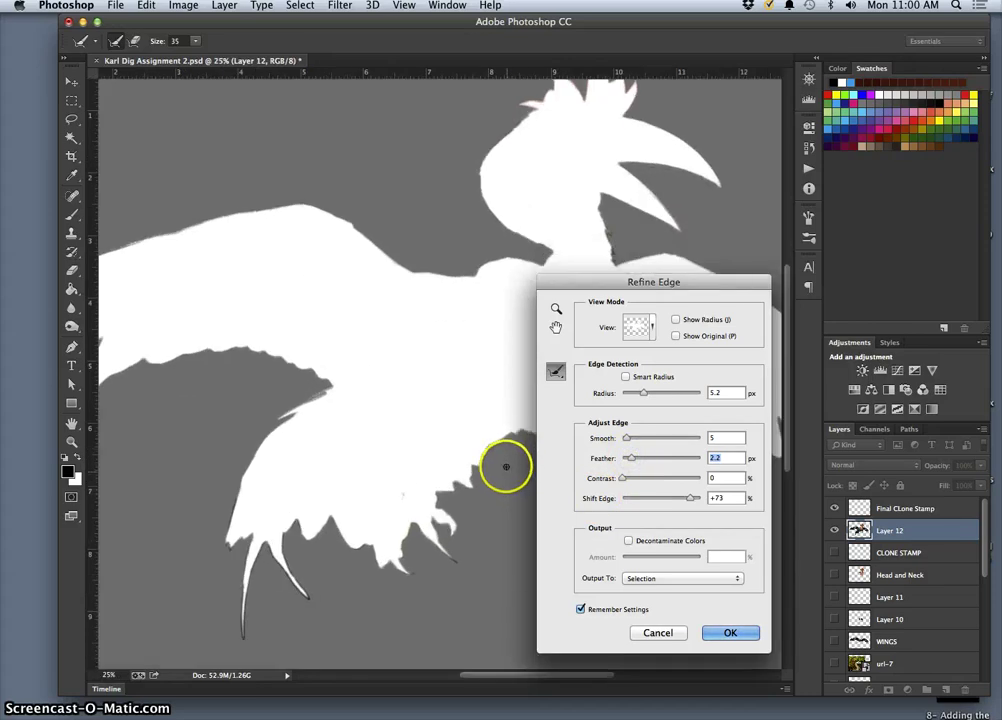
{"action": "key", "text": "super+plus"}
{"action": "key", "text": "super+plus"}
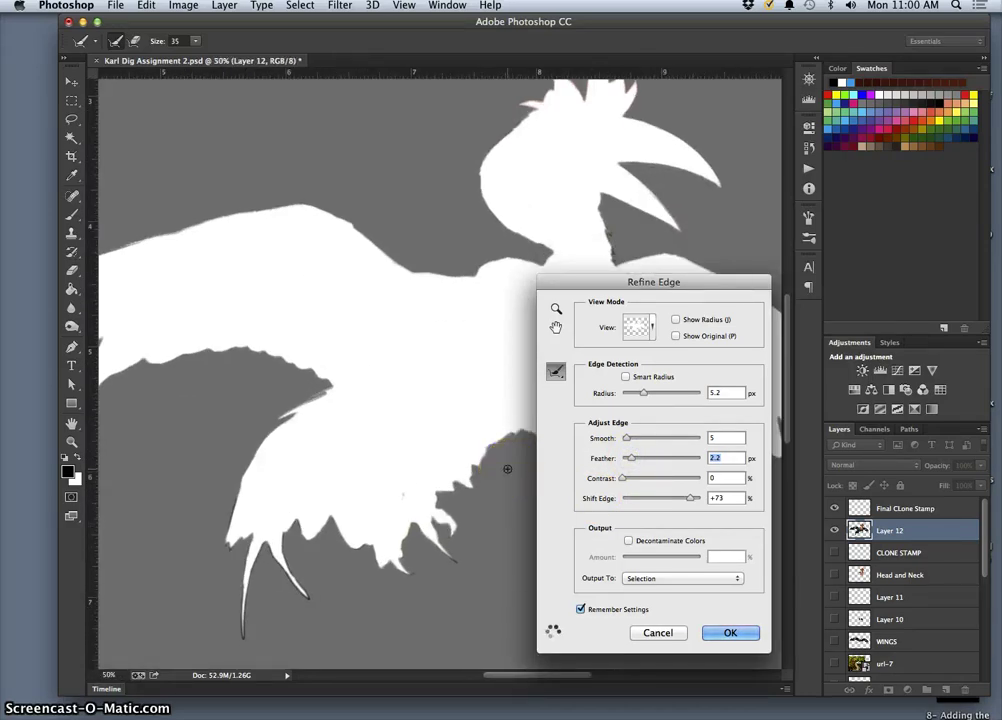
{"action": "key", "text": "super+plus"}
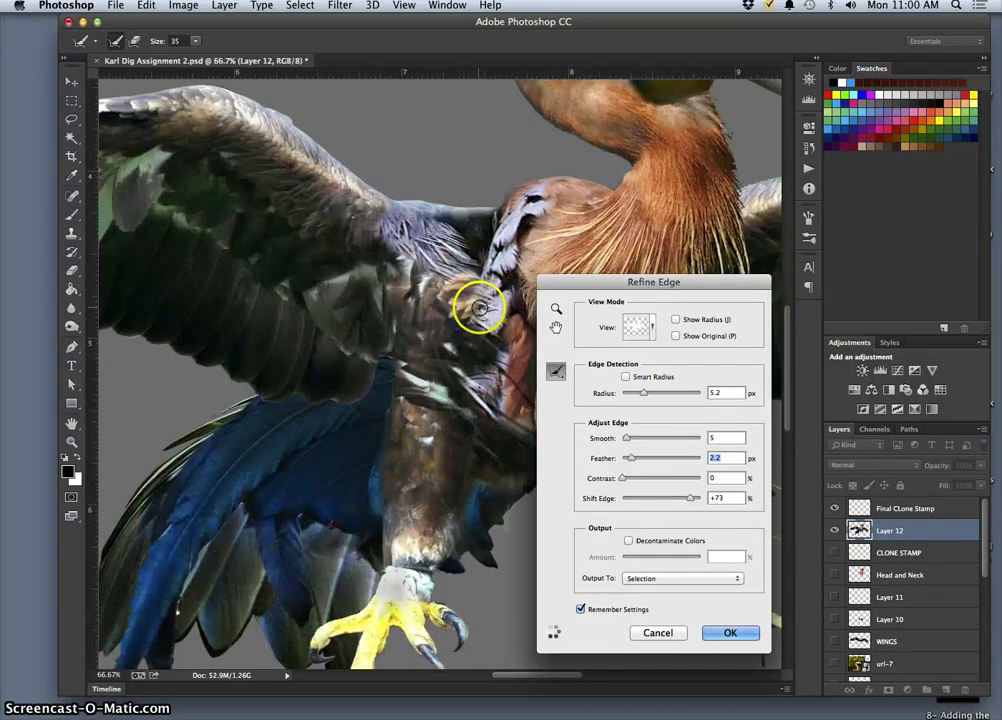
{"action": "key", "text": "super+plus"}
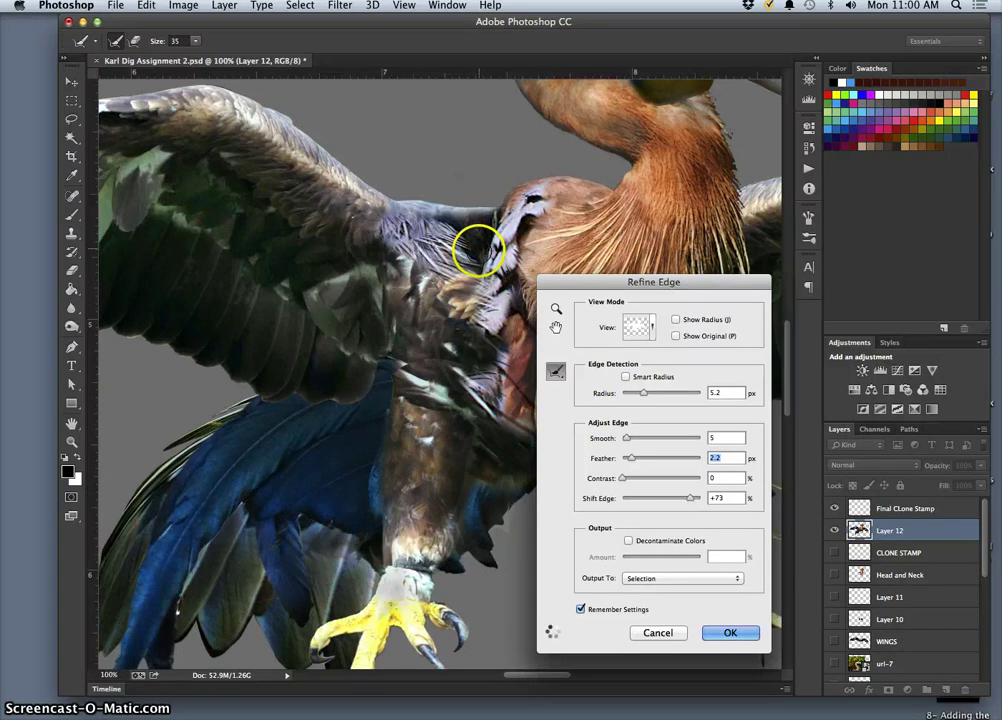
{"action": "key", "text": "super+plus"}
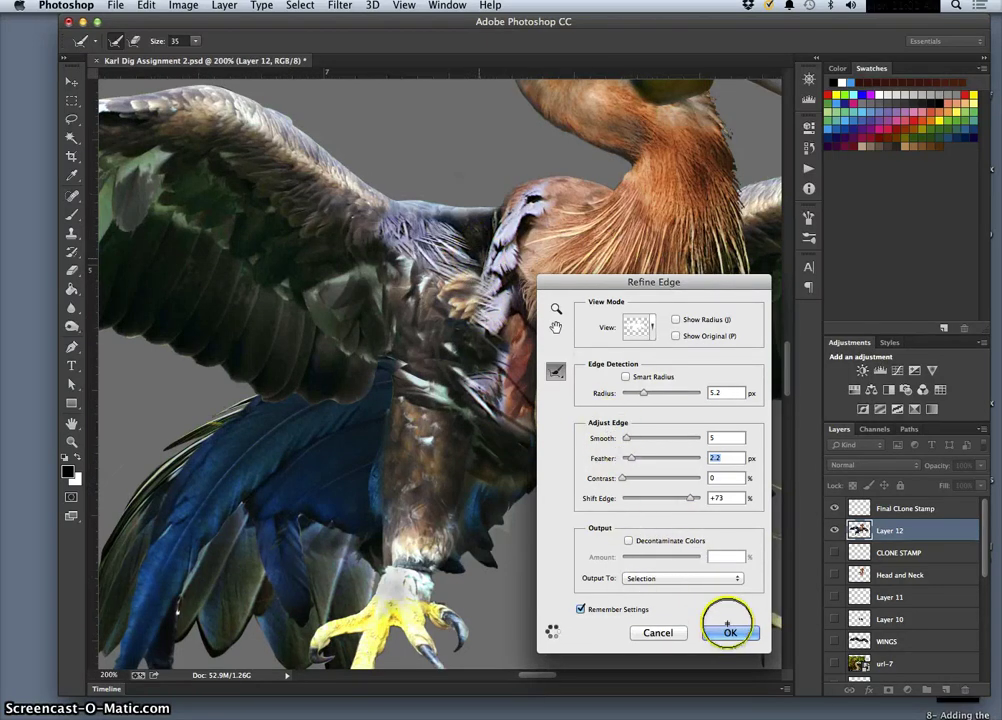
{"action": "key", "text": "super+plus"}
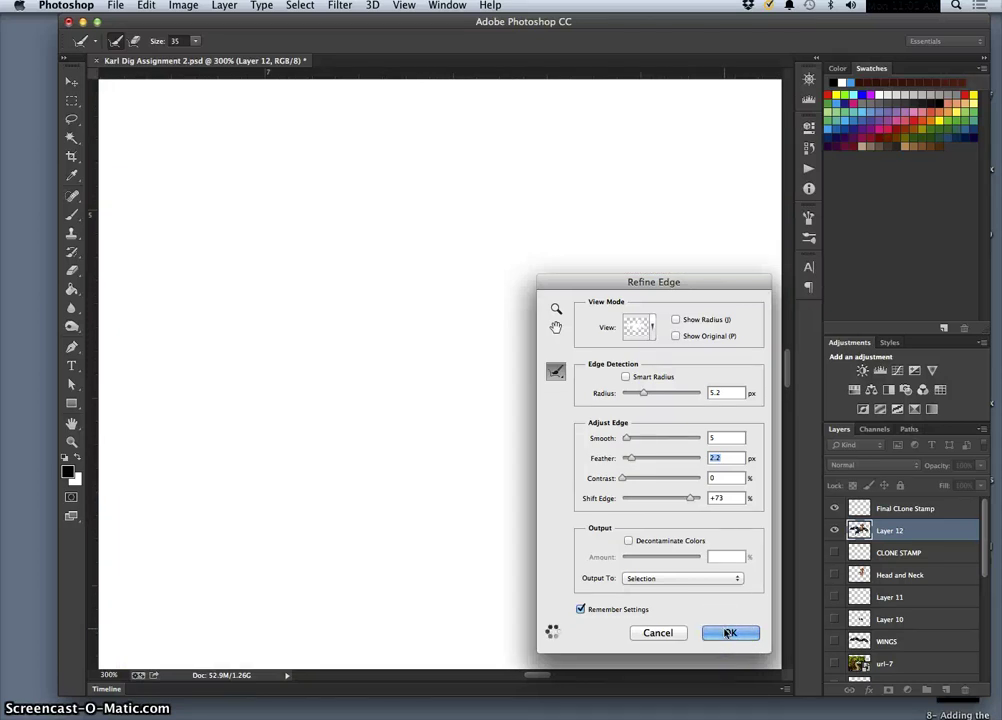
{"action": "left_click", "coordinate": [727, 633]}
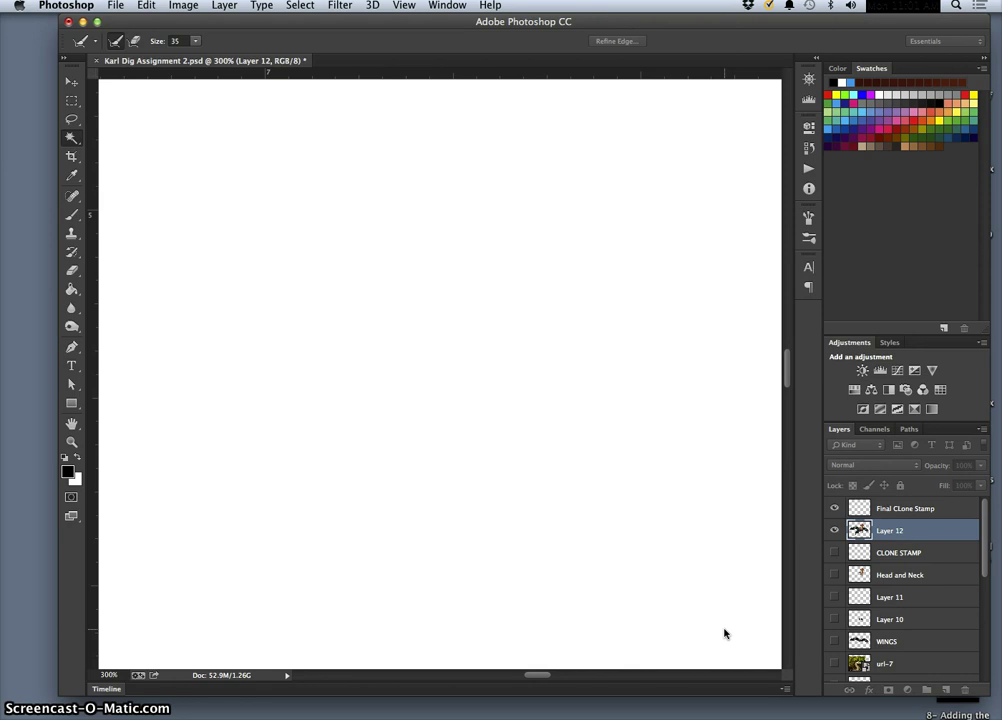
{"action": "left_click", "coordinate": [725, 622]}
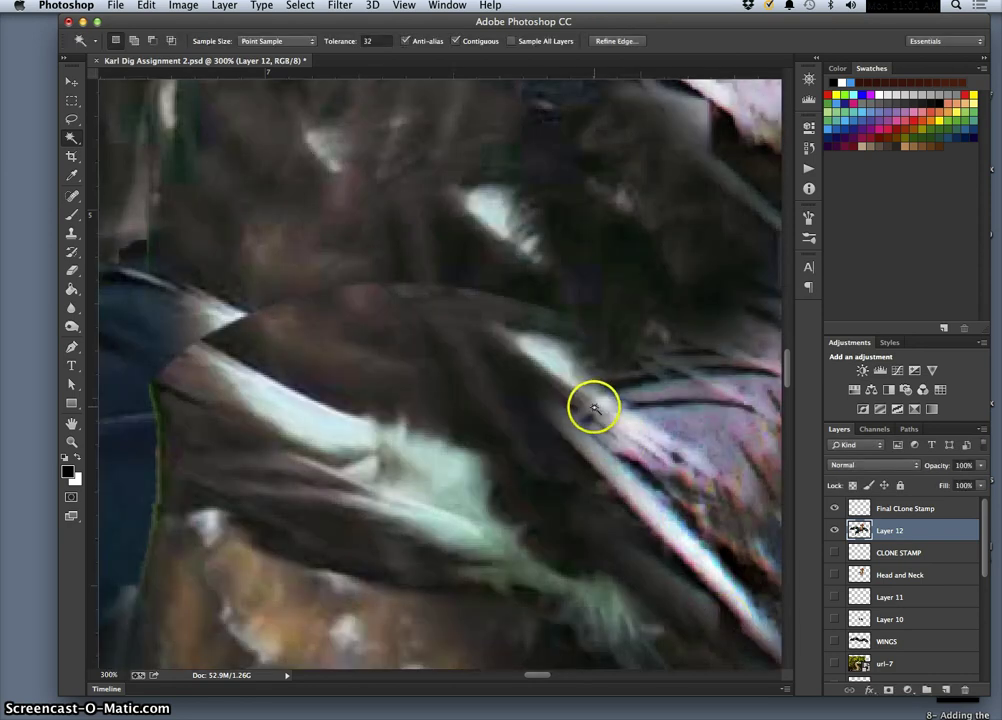
Check the refined selection along the left shoulder and chest up close, and deselect it
{"action": "key", "text": "super+0"}
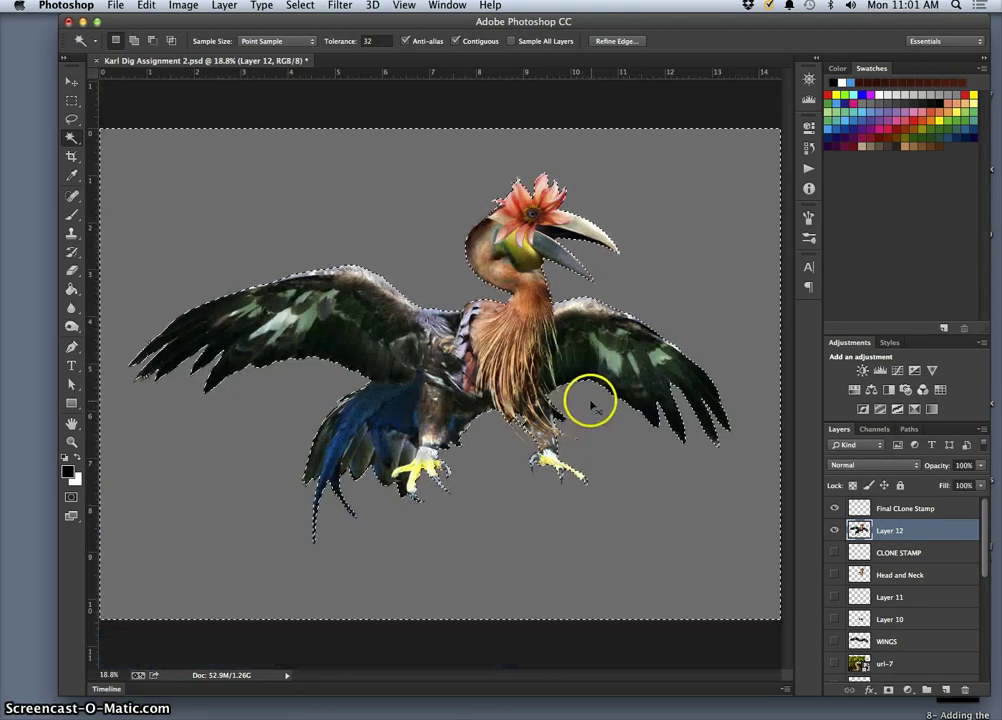
{"action": "key", "text": "super+equal"}
{"action": "key", "text": "super+equal"}
{"action": "key", "text": "super+equal"}
{"action": "key", "text": "super+equal"}
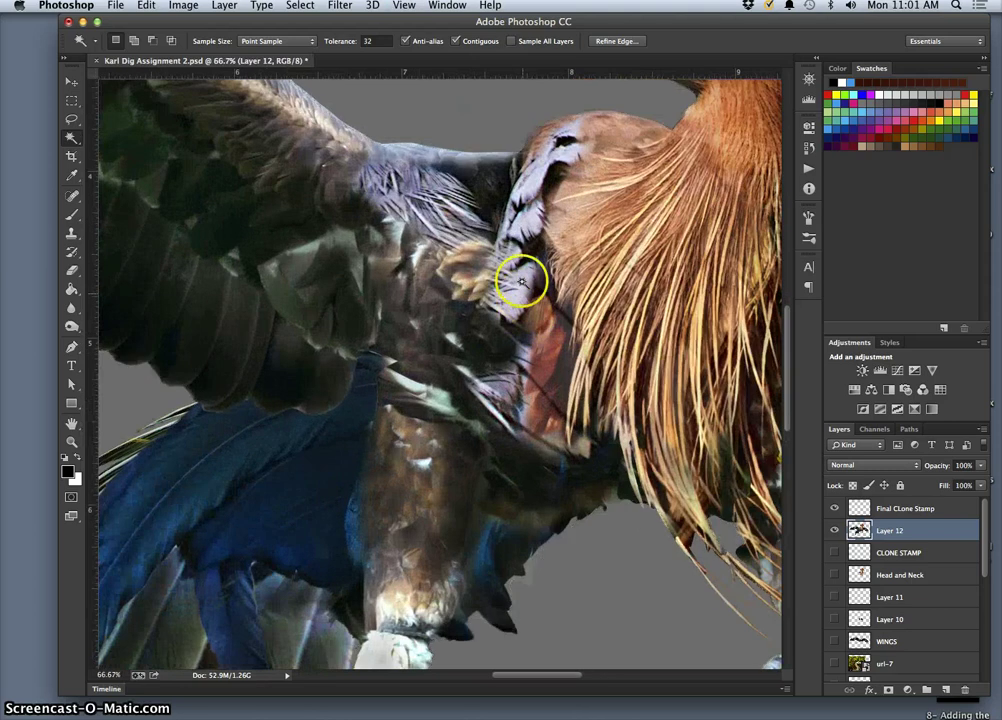
{"action": "key", "text": "super+h"}
{"action": "key", "text": "super+equal"}
{"action": "scroll", "coordinate": [515, 236], "scroll_direction": "up", "scroll_amount": 10}
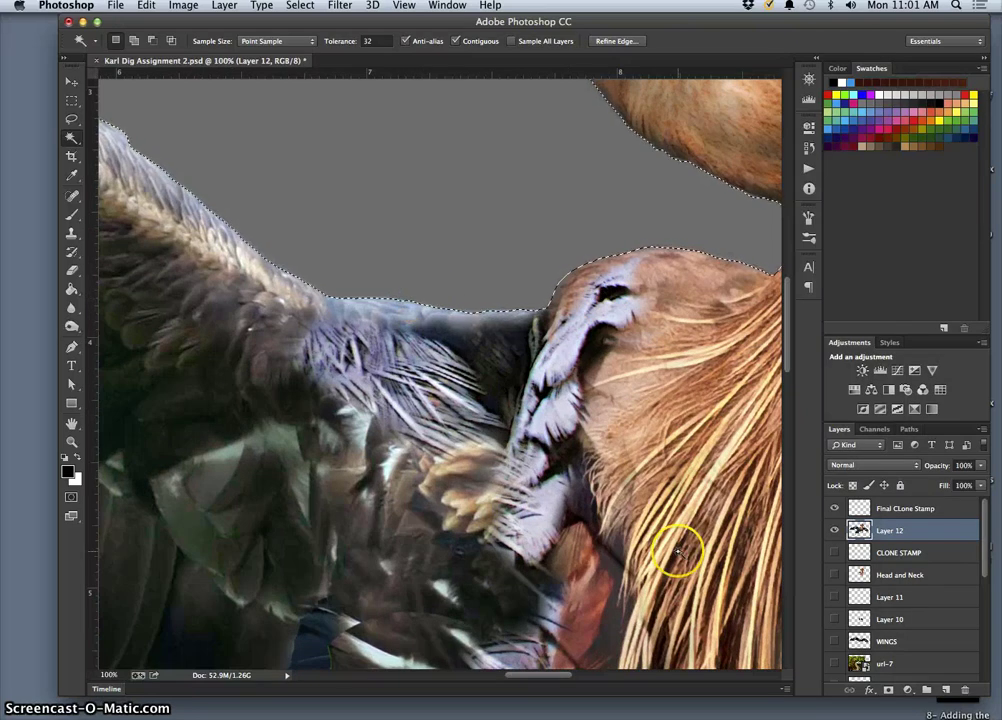
{"action": "key", "text": "super+d"}
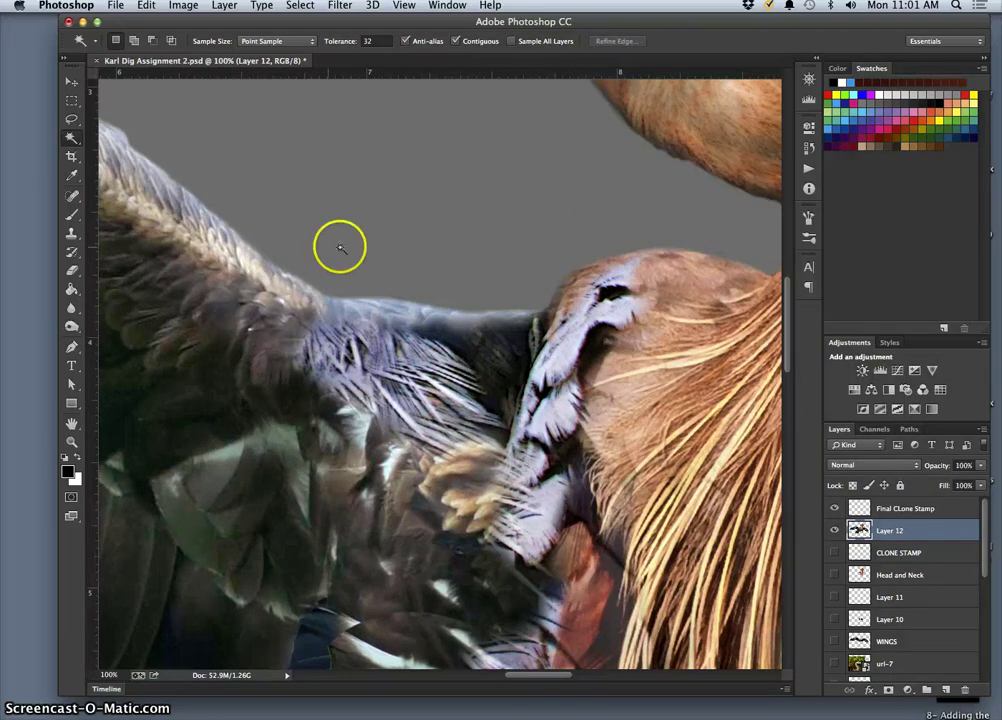
On the Final CLone Stamp layer, clone orange neck feathers along the yellow throat's lower-left edge using a 121 px Clone Stamp at 49% opacity
{"action": "left_click_drag", "start_coordinate": [637, 367], "coordinate": [463, 440]}
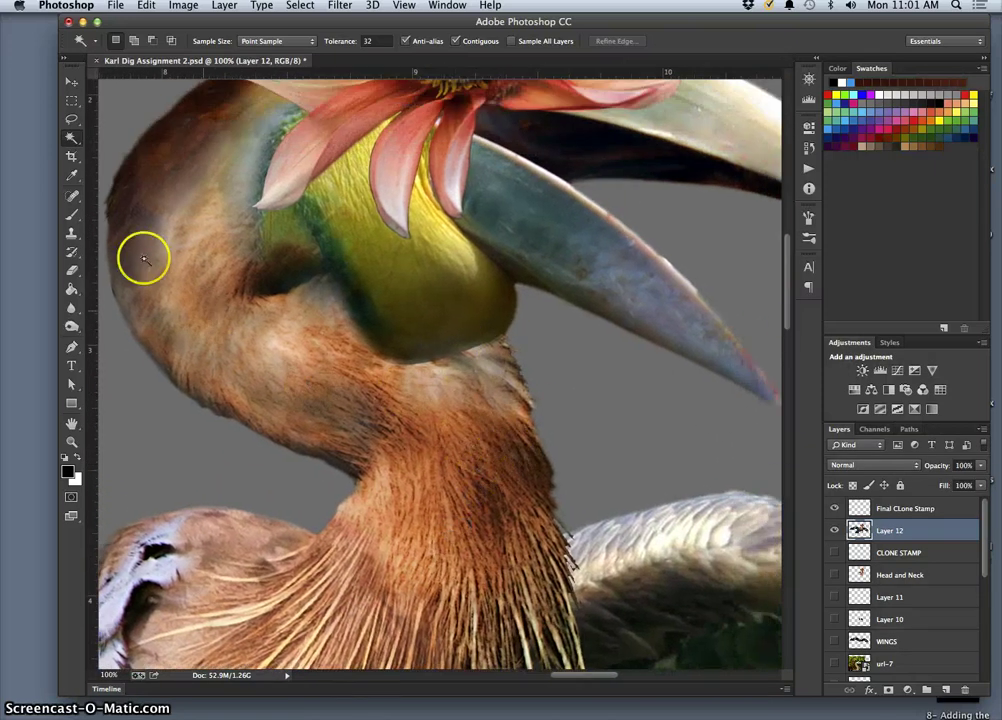
{"action": "left_click", "coordinate": [72, 270]}
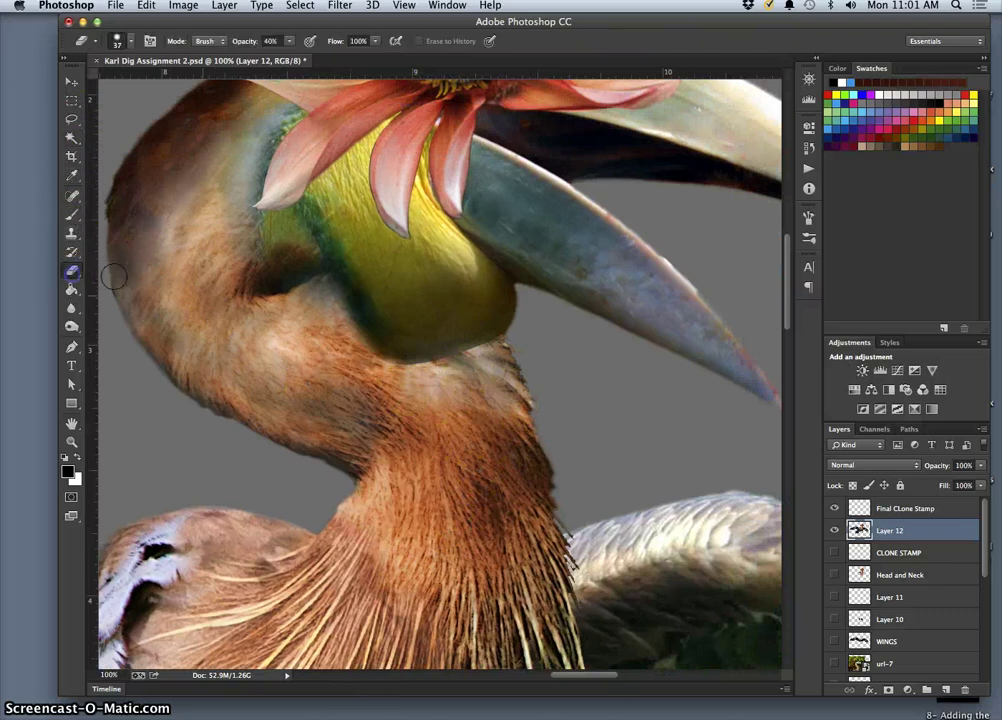
{"action": "mouse_move", "coordinate": [528, 352]}
{"action": "left_mouse_down"}
{"action": "mouse_move", "coordinate": [541, 407]}
{"action": "mouse_move", "coordinate": [527, 368]}
{"action": "mouse_move", "coordinate": [549, 411]}
{"action": "mouse_move", "coordinate": [541, 339]}
{"action": "mouse_move", "coordinate": [593, 459]}
{"action": "left_mouse_up"}
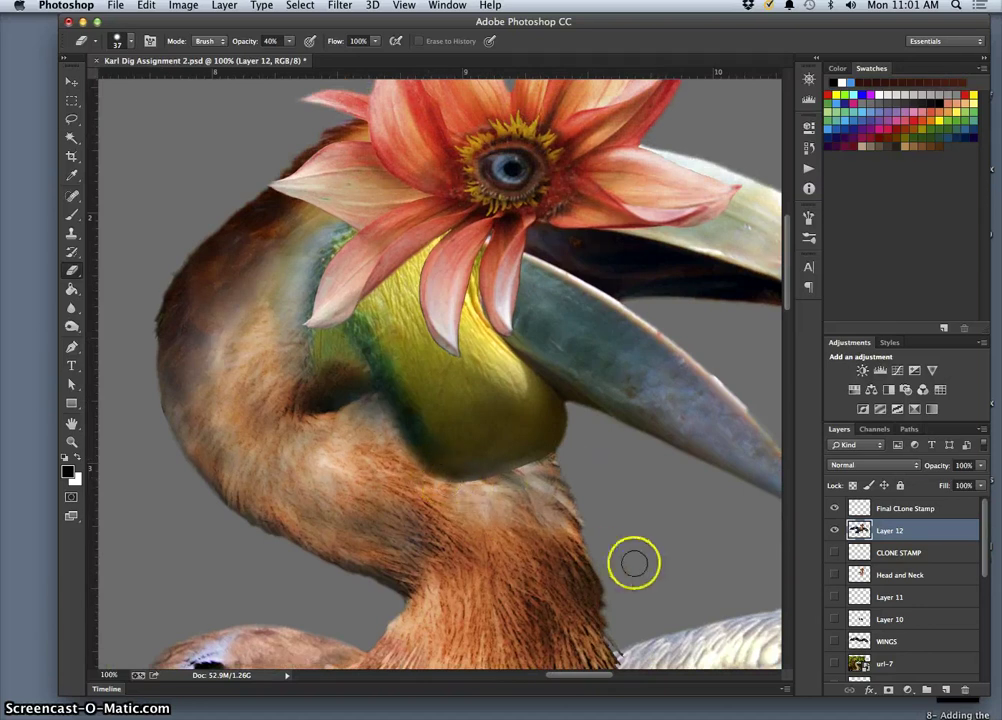
{"action": "left_click", "coordinate": [918, 509]}
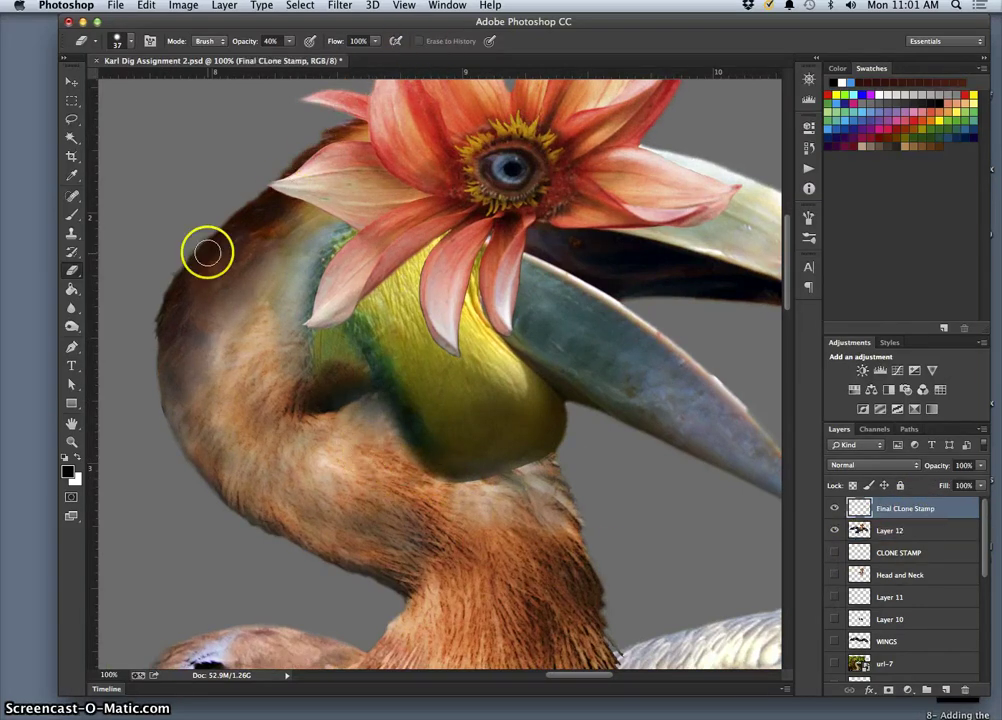
{"action": "left_click", "coordinate": [72, 234]}
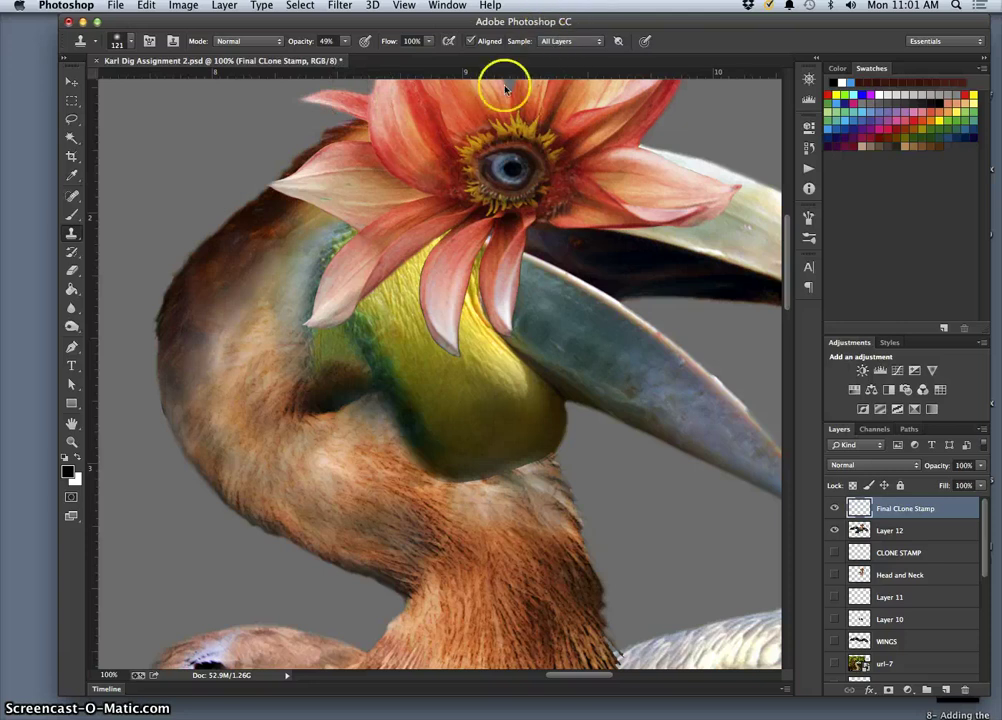
{"action": "left_click_drag", "start_coordinate": [315, 398], "coordinate": [326, 429]}
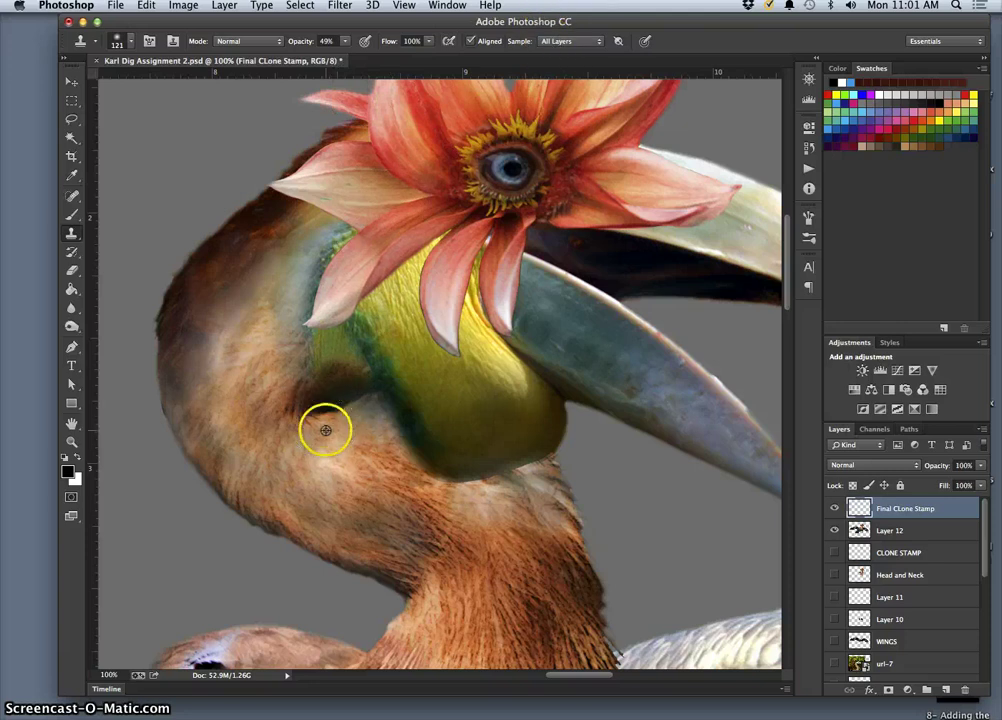
{"action": "left_click", "coordinate": [396, 484], "text": "alt"}
{"action": "left_click", "coordinate": [399, 451]}
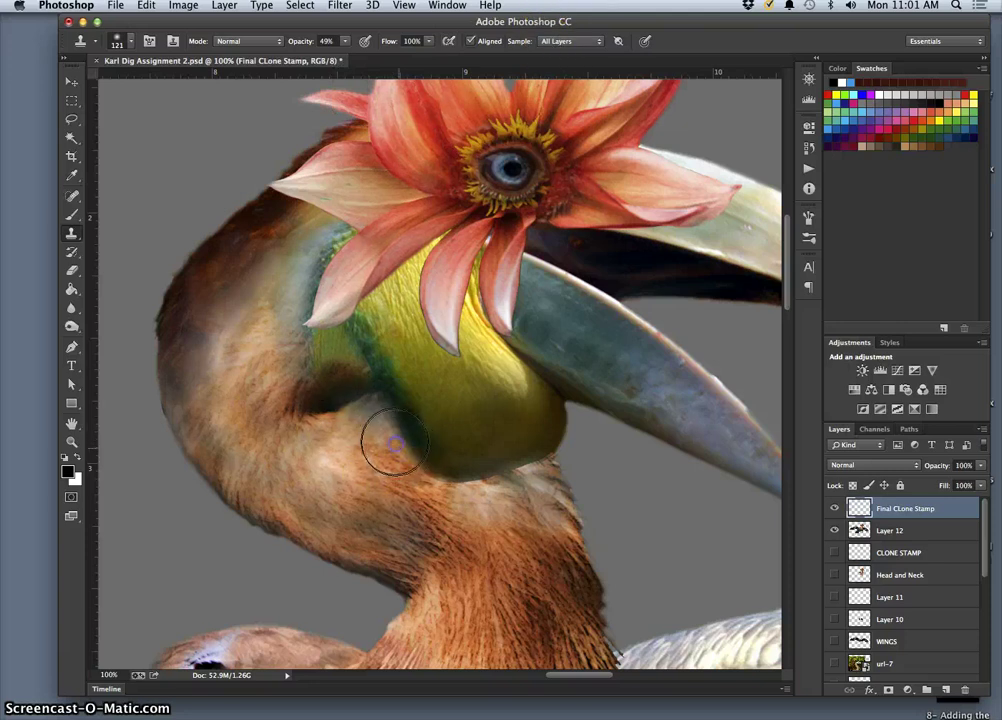
{"action": "left_click", "coordinate": [395, 442]}
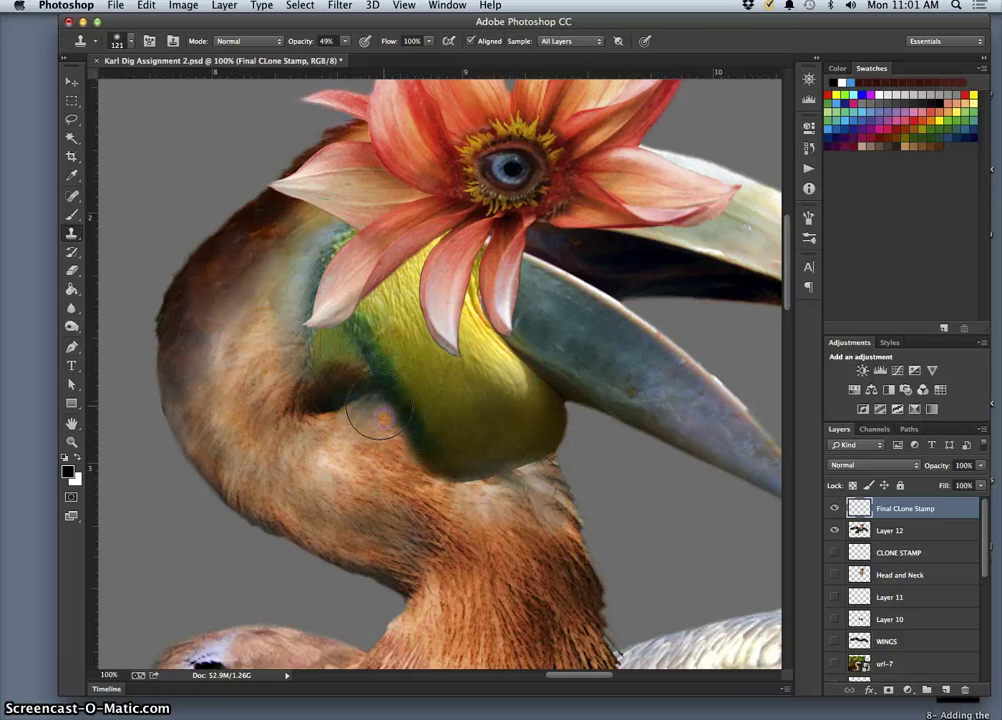
Clone neck feathers over the pale patch and dark crease where the neck meets the yellow throat
{"action": "left_click", "coordinate": [360, 412], "text": "alt"}
{"action": "left_click", "coordinate": [381, 415]}
{"action": "mouse_move", "coordinate": [385, 417]}
{"action": "left_mouse_down"}
{"action": "mouse_move", "coordinate": [386, 398]}
{"action": "mouse_move", "coordinate": [392, 414]}
{"action": "left_mouse_up"}
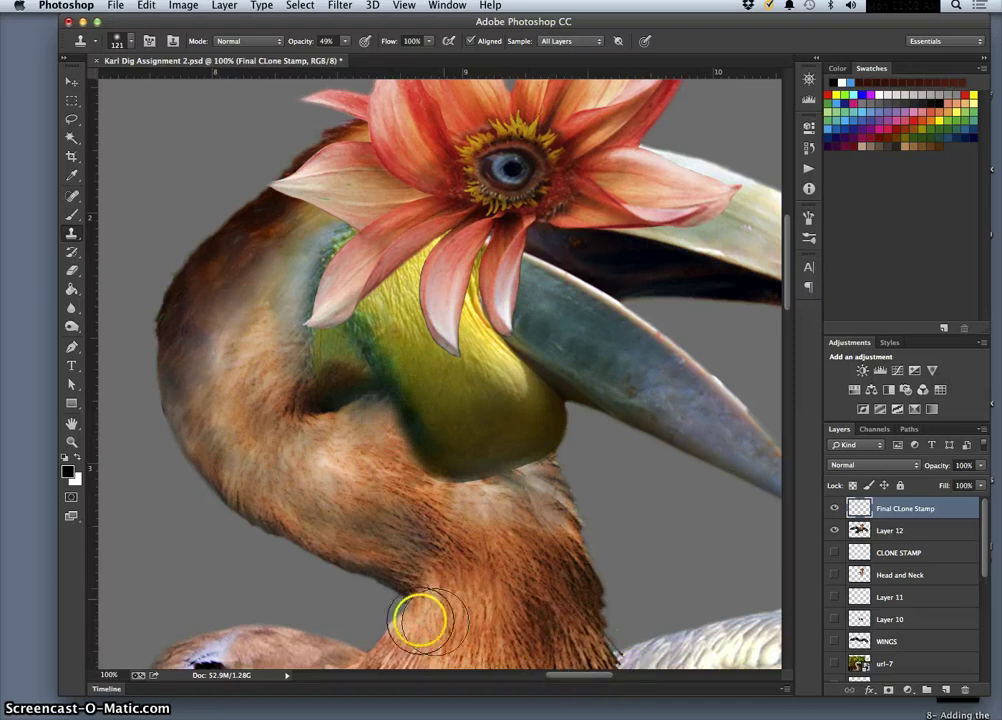
{"action": "left_click_drag", "start_coordinate": [320, 522], "coordinate": [328, 398]}
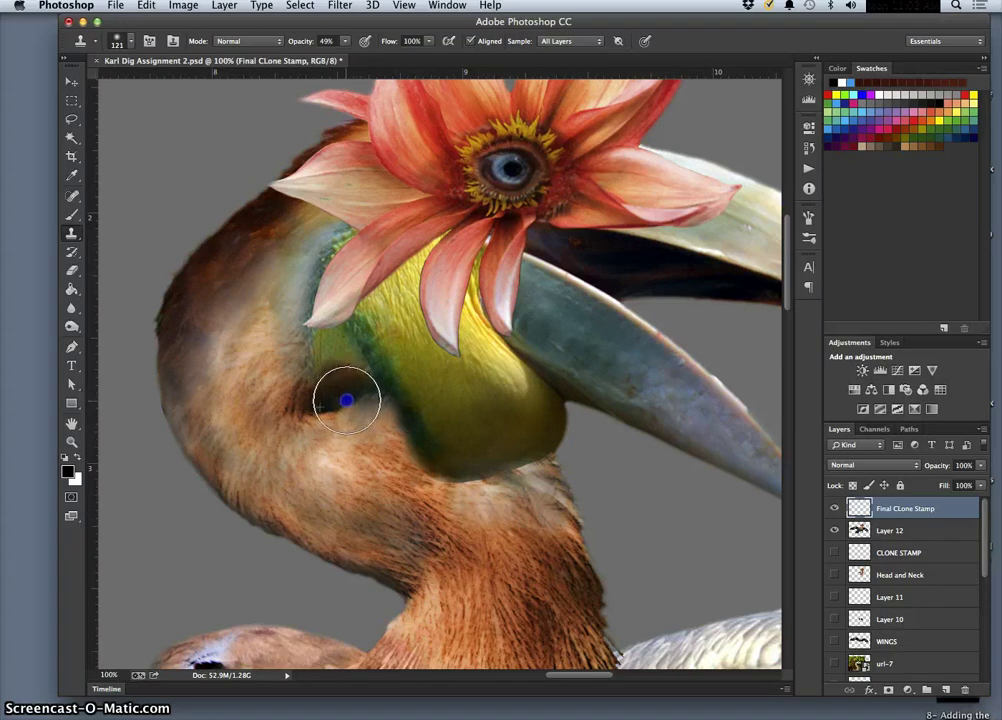
{"action": "mouse_move", "coordinate": [355, 405]}
{"action": "left_mouse_down"}
{"action": "mouse_move", "coordinate": [611, 552]}
{"action": "mouse_move", "coordinate": [573, 541]}
{"action": "mouse_move", "coordinate": [532, 472]}
{"action": "mouse_move", "coordinate": [569, 433]}
{"action": "mouse_move", "coordinate": [466, 214]}
{"action": "left_mouse_up"}
{"action": "scroll", "coordinate": [518, 430], "scroll_direction": "down", "scroll_amount": 5}
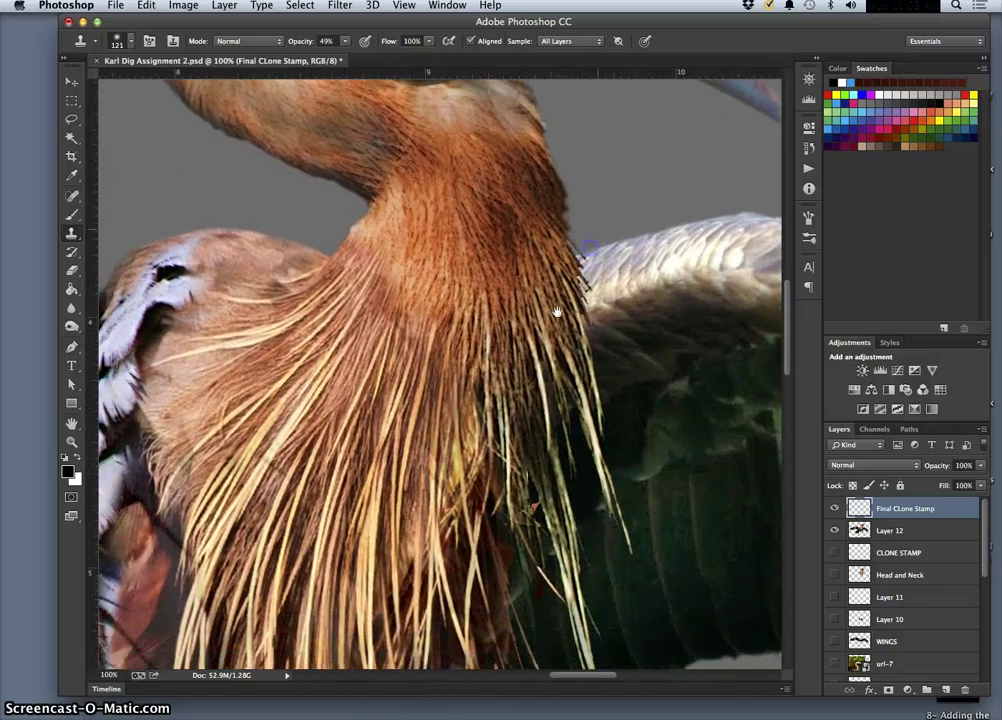
Clone dark body feathers over the reddish patch between the chest feathers and the pale feather tips
{"action": "key", "text": "super+minus"}
{"action": "key", "text": "super+minus"}
{"action": "key", "text": "super+minus"}
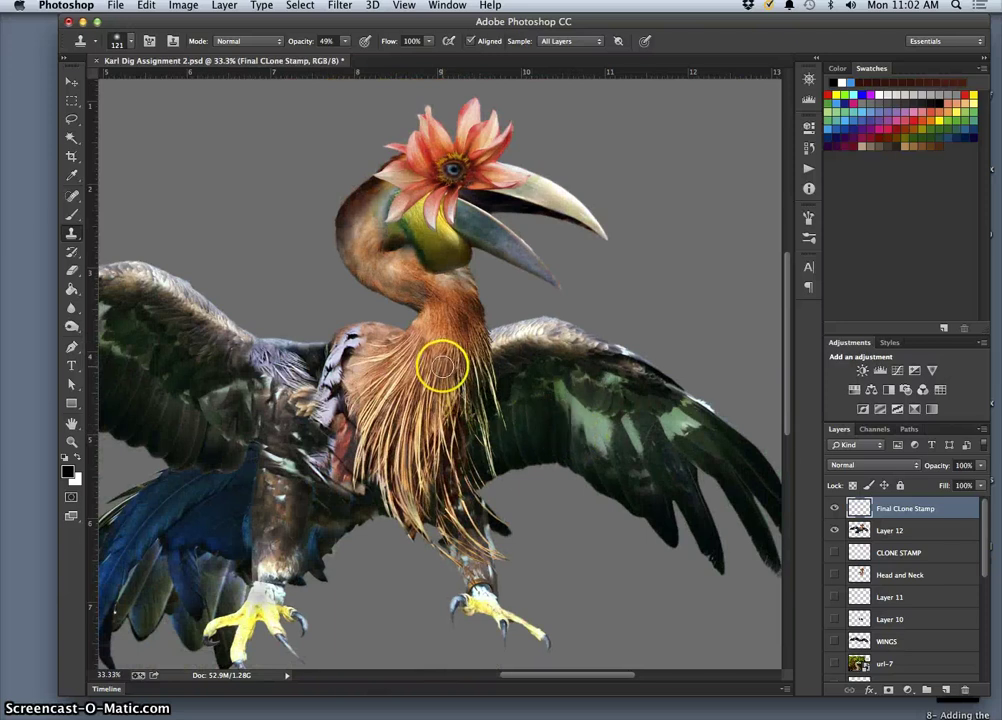
{"action": "key", "text": "super+equal"}
{"action": "key", "text": "super+equal"}
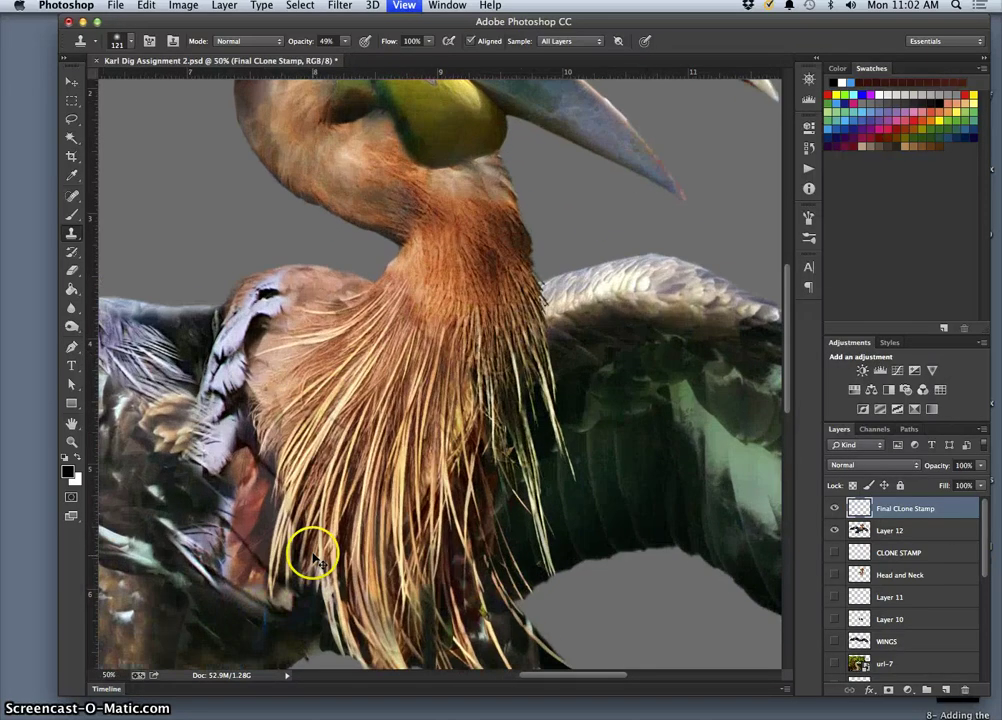
{"action": "key", "text": "super+equal"}
{"action": "left_click_drag", "start_coordinate": [286, 528], "coordinate": [577, 331]}
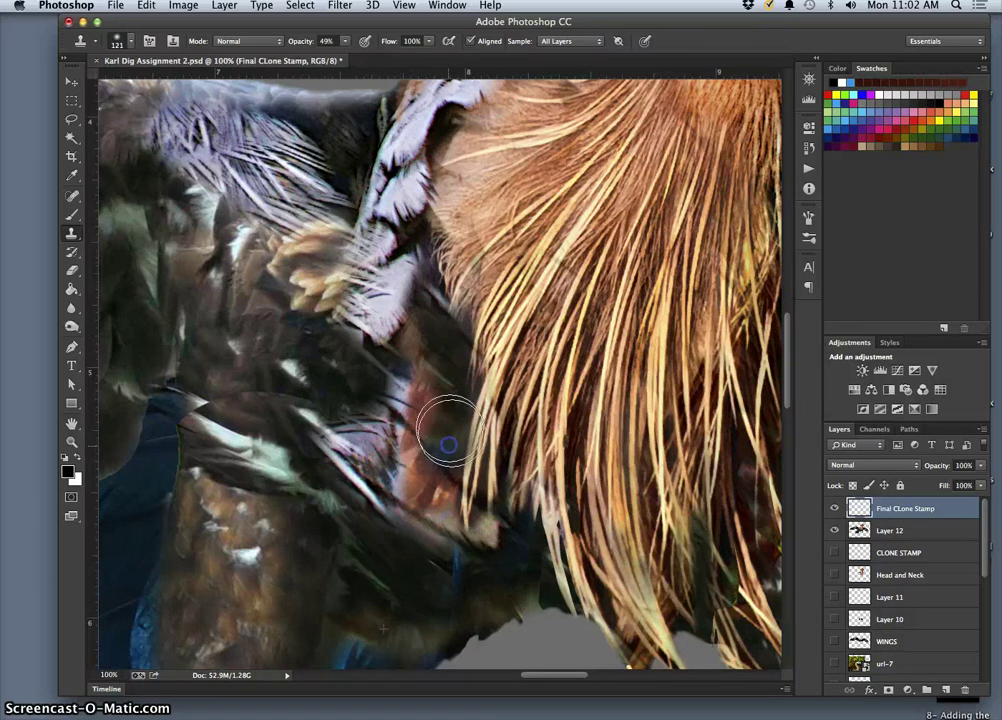
{"action": "mouse_move", "coordinate": [451, 458]}
{"action": "left_mouse_down"}
{"action": "mouse_move", "coordinate": [473, 586]}
{"action": "mouse_move", "coordinate": [486, 571]}
{"action": "mouse_move", "coordinate": [438, 446]}
{"action": "mouse_move", "coordinate": [433, 298]}
{"action": "left_mouse_up"}
{"action": "mouse_move", "coordinate": [417, 351]}
{"action": "left_mouse_down"}
{"action": "mouse_move", "coordinate": [419, 456]}
{"action": "mouse_move", "coordinate": [451, 631]}
{"action": "mouse_move", "coordinate": [454, 585]}
{"action": "mouse_move", "coordinate": [449, 605]}
{"action": "mouse_move", "coordinate": [384, 575]}
{"action": "mouse_move", "coordinate": [376, 532]}
{"action": "mouse_move", "coordinate": [427, 572]}
{"action": "left_mouse_up"}
{"action": "mouse_move", "coordinate": [400, 428]}
{"action": "left_mouse_down"}
{"action": "mouse_move", "coordinate": [385, 372]}
{"action": "mouse_move", "coordinate": [347, 322]}
{"action": "mouse_move", "coordinate": [344, 297]}
{"action": "mouse_move", "coordinate": [376, 297]}
{"action": "mouse_move", "coordinate": [373, 329]}
{"action": "mouse_move", "coordinate": [388, 346]}
{"action": "left_mouse_up"}
{"action": "mouse_move", "coordinate": [432, 385]}
{"action": "left_mouse_down"}
{"action": "mouse_move", "coordinate": [452, 420]}
{"action": "mouse_move", "coordinate": [465, 409]}
{"action": "left_mouse_up"}
Clone nearby dark feathers over the tan feather tuft at the base of the wing to blend it into the body
{"action": "left_click", "coordinate": [425, 510], "text": "alt"}
{"action": "left_click_drag", "start_coordinate": [403, 338], "coordinate": [388, 299]}
{"action": "left_click", "coordinate": [378, 395], "text": "alt"}
{"action": "left_click", "coordinate": [377, 369]}
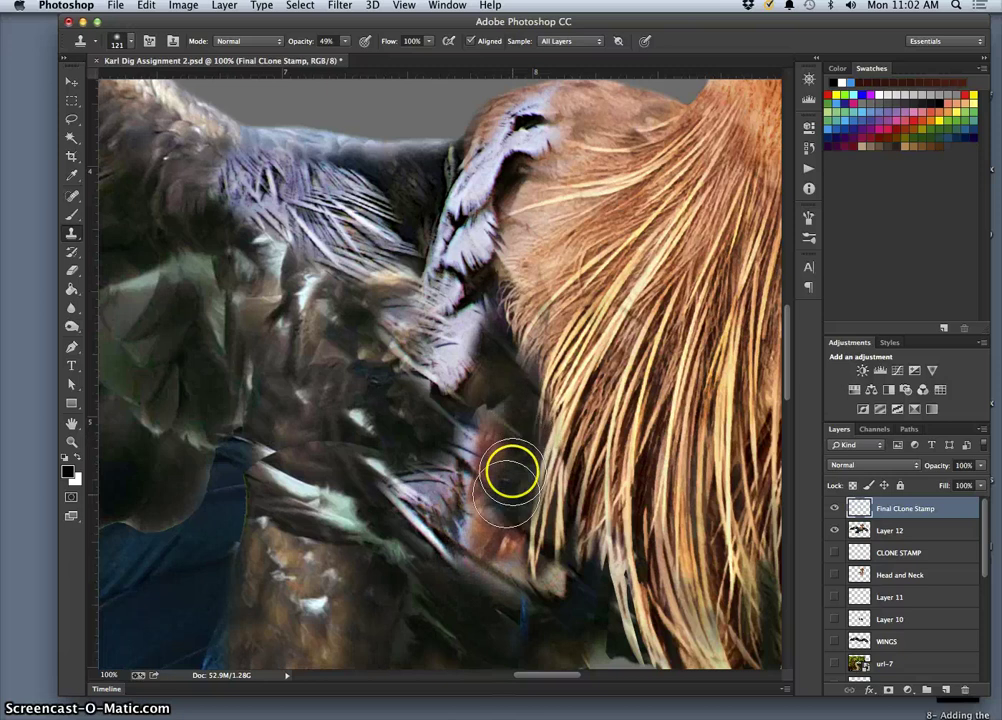
Clone blue tail feathers along the outer edge of the leg to blend the leg into the tail
{"action": "left_click_drag", "start_coordinate": [382, 541], "coordinate": [571, 325]}
{"action": "left_click", "coordinate": [387, 403], "text": "alt"}
{"action": "mouse_move", "coordinate": [406, 425]}
{"action": "left_mouse_down"}
{"action": "mouse_move", "coordinate": [405, 434]}
{"action": "mouse_move", "coordinate": [407, 404]}
{"action": "mouse_move", "coordinate": [396, 468]}
{"action": "left_mouse_up"}
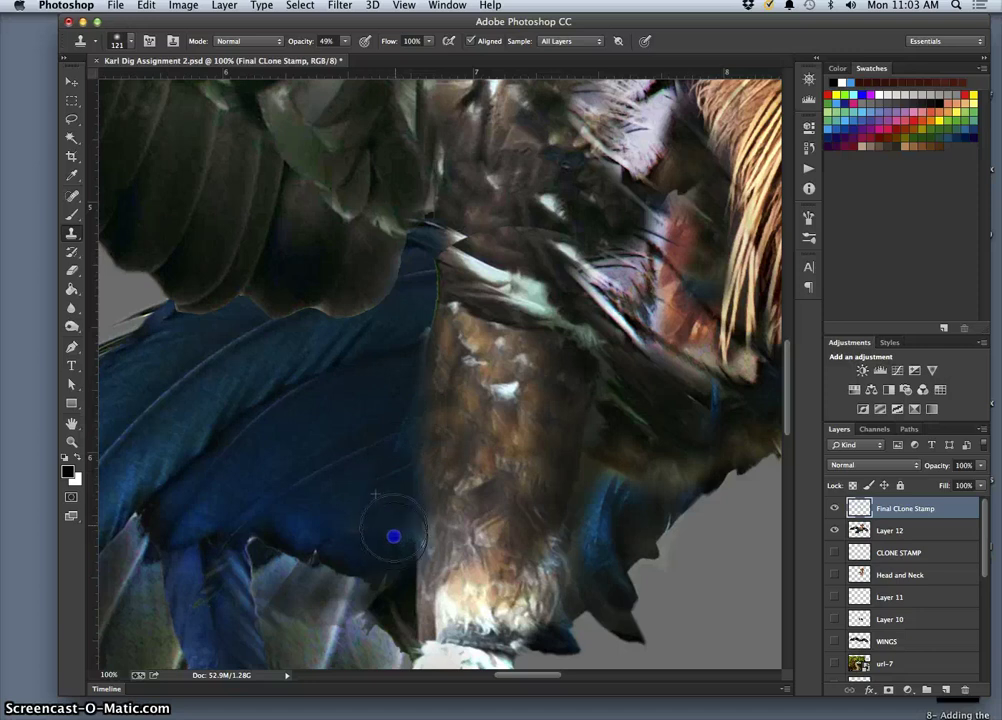
{"action": "mouse_move", "coordinate": [399, 433]}
{"action": "left_mouse_down"}
{"action": "mouse_move", "coordinate": [405, 396]}
{"action": "mouse_move", "coordinate": [342, 411]}
{"action": "mouse_move", "coordinate": [400, 474]}
{"action": "mouse_move", "coordinate": [391, 559]}
{"action": "mouse_move", "coordinate": [408, 529]}
{"action": "mouse_move", "coordinate": [389, 600]}
{"action": "mouse_move", "coordinate": [374, 566]}
{"action": "mouse_move", "coordinate": [352, 610]}
{"action": "mouse_move", "coordinate": [397, 619]}
{"action": "mouse_move", "coordinate": [381, 563]}
{"action": "mouse_move", "coordinate": [391, 630]}
{"action": "mouse_move", "coordinate": [404, 563]}
{"action": "mouse_move", "coordinate": [396, 586]}
{"action": "mouse_move", "coordinate": [375, 531]}
{"action": "mouse_move", "coordinate": [409, 598]}
{"action": "mouse_move", "coordinate": [399, 607]}
{"action": "mouse_move", "coordinate": [456, 600]}
{"action": "mouse_move", "coordinate": [578, 543]}
{"action": "mouse_move", "coordinate": [623, 506]}
{"action": "mouse_move", "coordinate": [597, 511]}
{"action": "mouse_move", "coordinate": [589, 537]}
{"action": "mouse_move", "coordinate": [610, 459]}
{"action": "mouse_move", "coordinate": [565, 465]}
{"action": "mouse_move", "coordinate": [600, 410]}
{"action": "mouse_move", "coordinate": [390, 608]}
{"action": "mouse_move", "coordinate": [276, 494]}
{"action": "mouse_move", "coordinate": [226, 344]}
{"action": "mouse_move", "coordinate": [172, 294]}
{"action": "mouse_move", "coordinate": [96, 253]}
{"action": "left_mouse_up"}
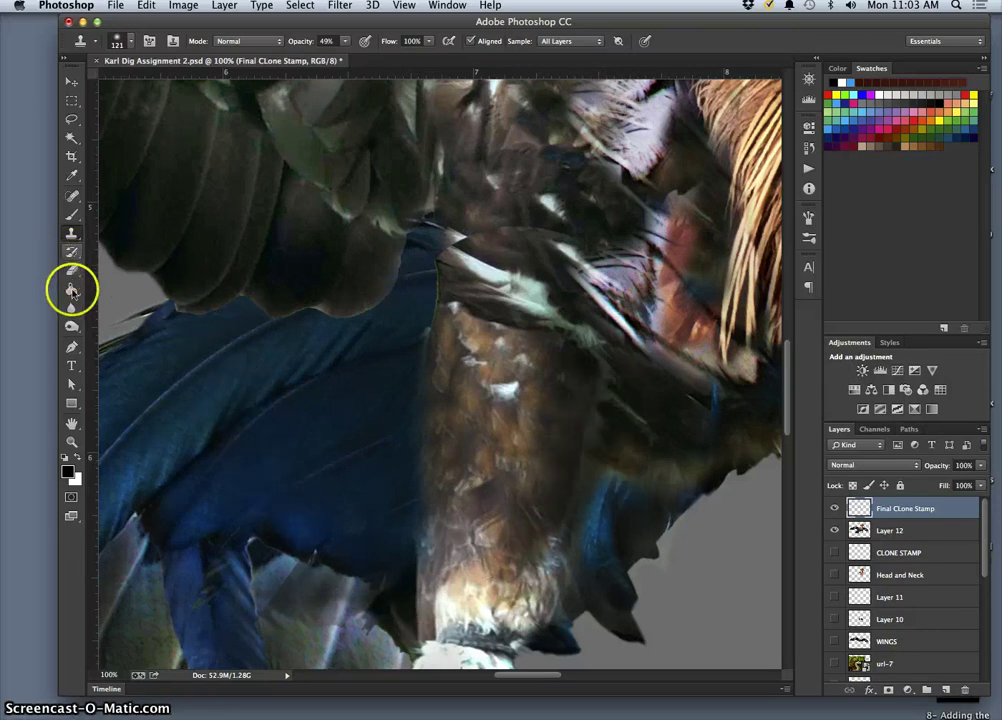
Burn the leg and its edges on Layer 12 with a 150 px brush, Midtones range and 23% exposure
{"action": "left_click", "coordinate": [72, 327]}
{"action": "left_click", "coordinate": [862, 531]}
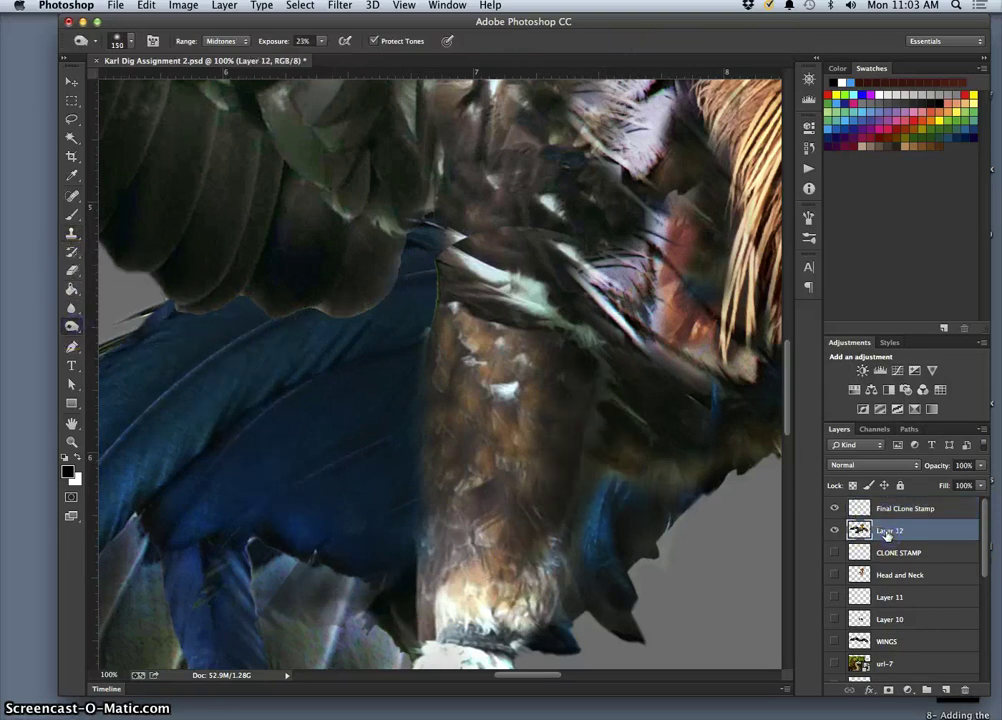
{"action": "left_click", "coordinate": [455, 492]}
{"action": "left_click_drag", "start_coordinate": [455, 492], "coordinate": [440, 551]}
{"action": "mouse_move", "coordinate": [458, 358]}
{"action": "left_mouse_down"}
{"action": "mouse_move", "coordinate": [429, 581]}
{"action": "mouse_move", "coordinate": [441, 606]}
{"action": "mouse_move", "coordinate": [434, 620]}
{"action": "mouse_move", "coordinate": [540, 535]}
{"action": "left_mouse_up"}
{"action": "mouse_move", "coordinate": [566, 397]}
{"action": "left_mouse_down"}
{"action": "mouse_move", "coordinate": [452, 389]}
{"action": "mouse_move", "coordinate": [439, 293]}
{"action": "mouse_move", "coordinate": [428, 400]}
{"action": "left_mouse_up"}
{"action": "left_click_drag", "start_coordinate": [425, 463], "coordinate": [428, 585]}
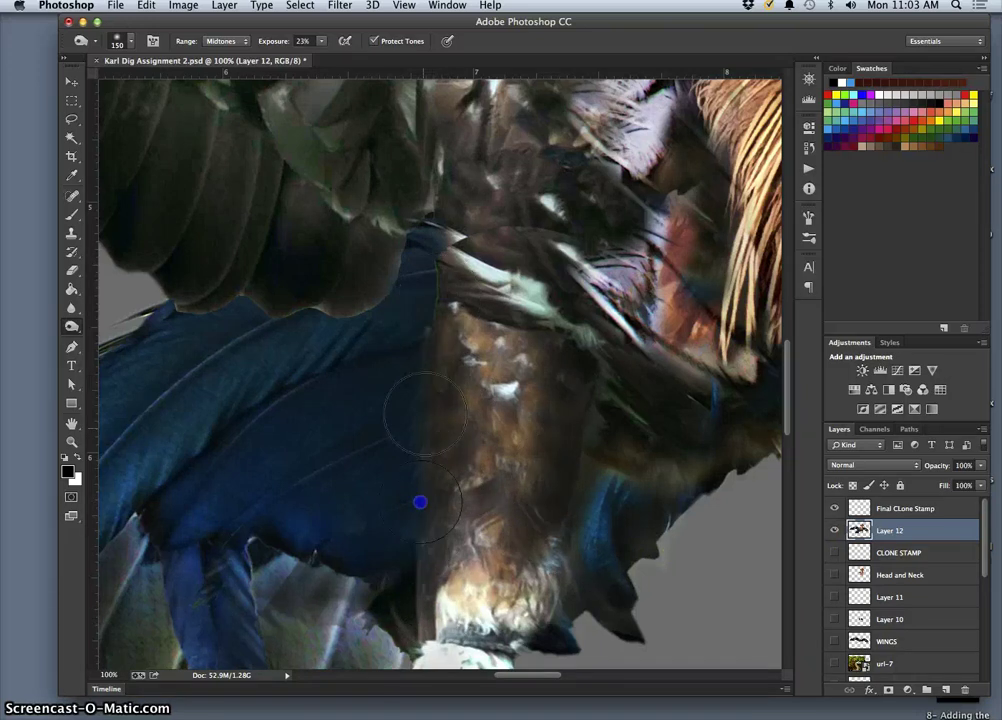
On the Final CLone Stamp layer, clone over the greenish seam and white feather tip above the leg with a 47 px Clone Stamp
{"action": "left_click", "coordinate": [71, 232]}
{"action": "left_click", "coordinate": [855, 506]}
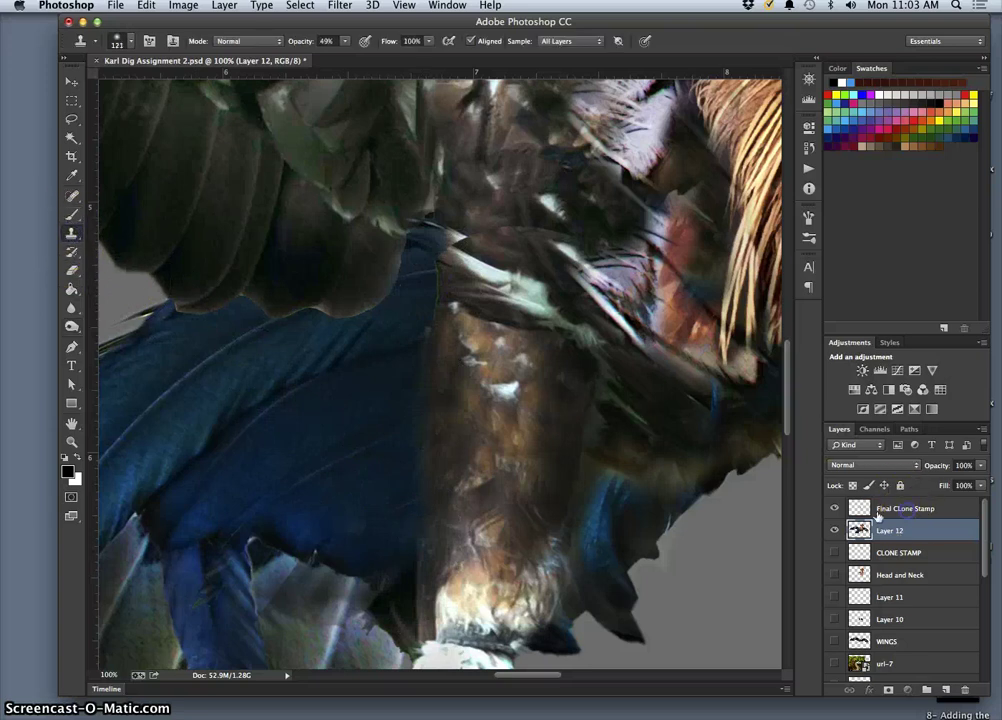
{"action": "left_click", "coordinate": [121, 43]}
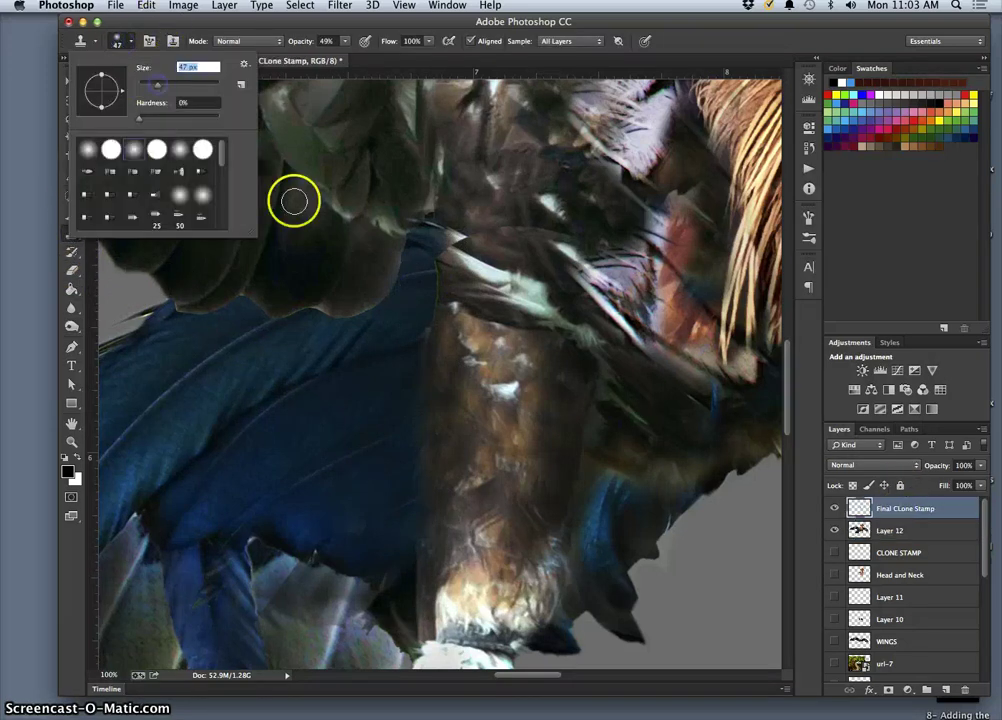
{"action": "left_click", "coordinate": [396, 329]}
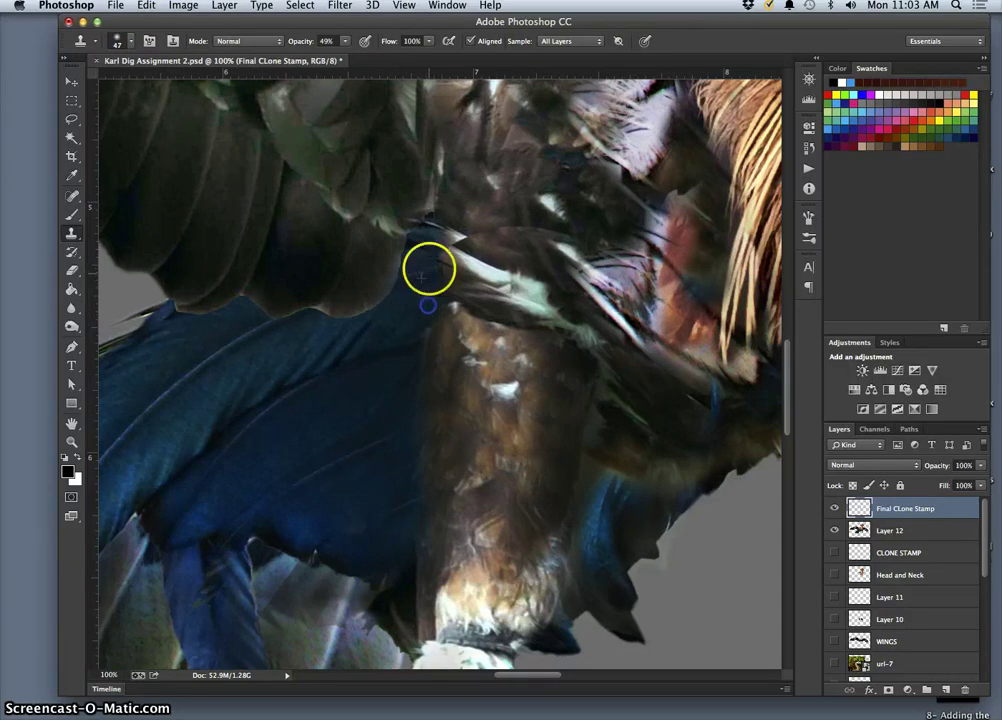
{"action": "left_click", "coordinate": [496, 245], "text": "alt"}
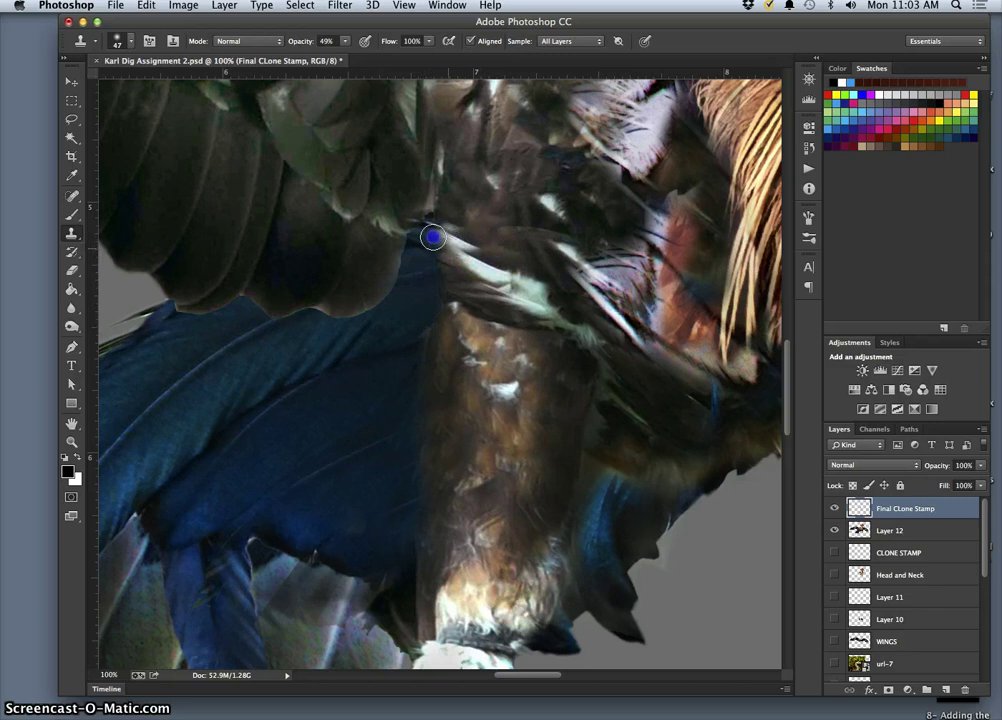
{"action": "left_click", "coordinate": [514, 236]}
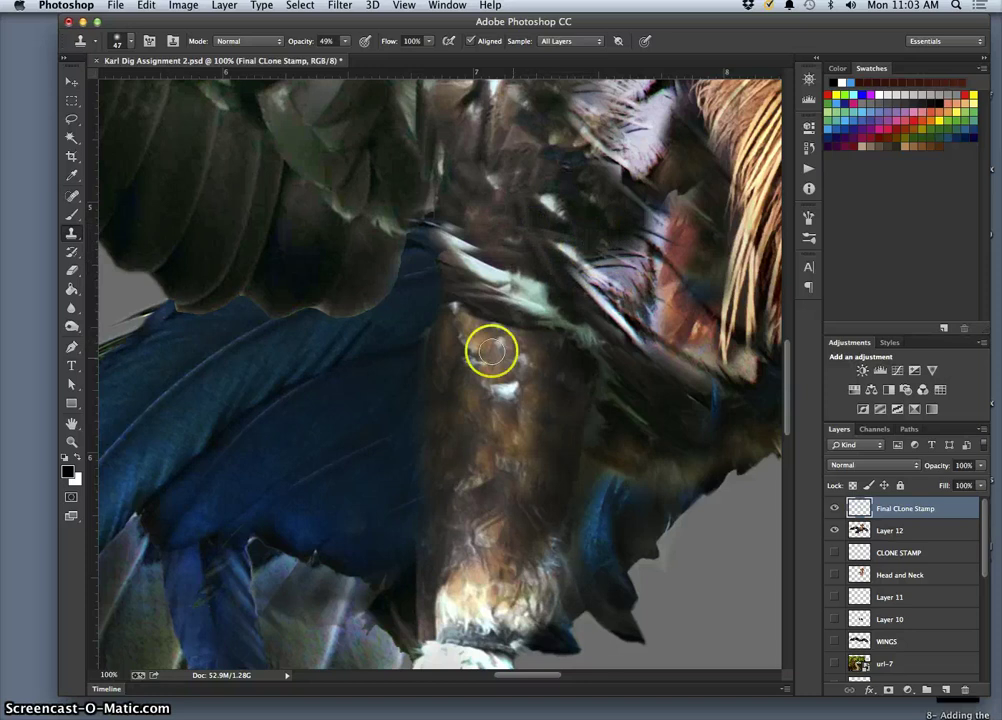
Clone olive-green tail feathers onto the outer blue tail feathers to mix the two feather textures
{"action": "left_click_drag", "start_coordinate": [497, 479], "coordinate": [538, 441]}
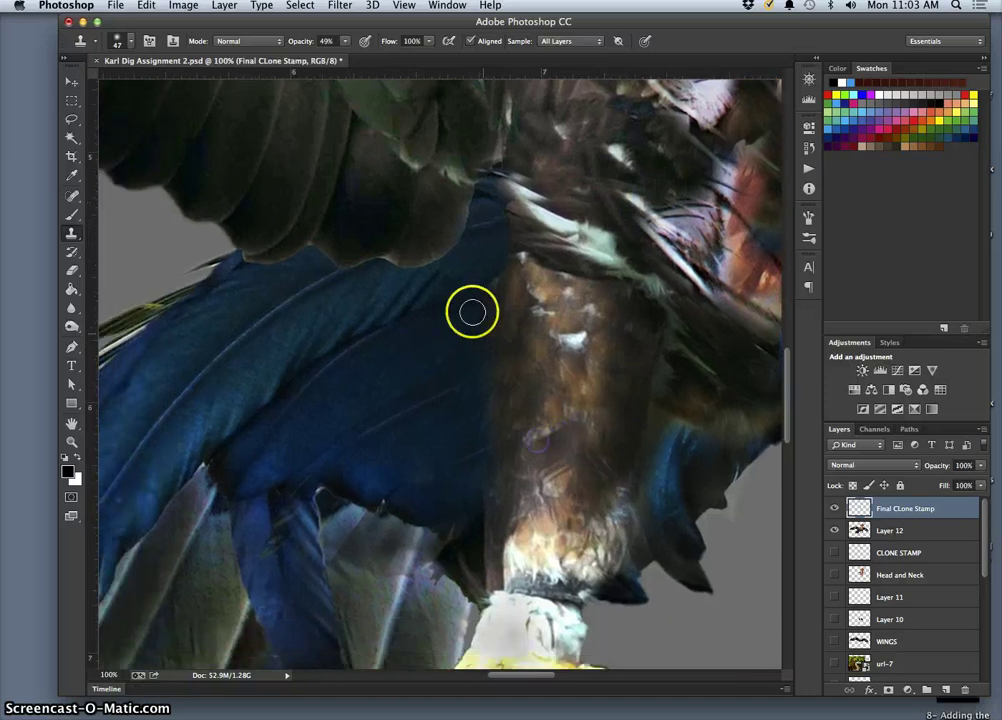
{"action": "left_click_drag", "start_coordinate": [414, 416], "coordinate": [592, 285]}
{"action": "mouse_move", "coordinate": [568, 347]}
{"action": "left_mouse_down"}
{"action": "mouse_move", "coordinate": [620, 282]}
{"action": "mouse_move", "coordinate": [624, 290]}
{"action": "left_mouse_up"}
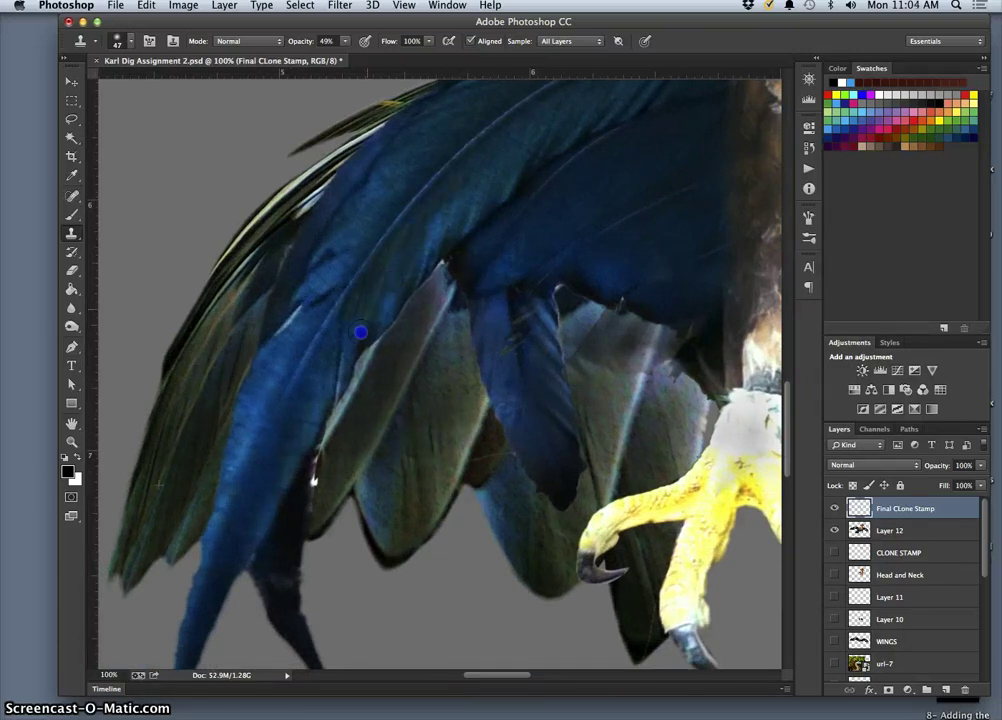
{"action": "left_click_drag", "start_coordinate": [285, 447], "coordinate": [338, 313]}
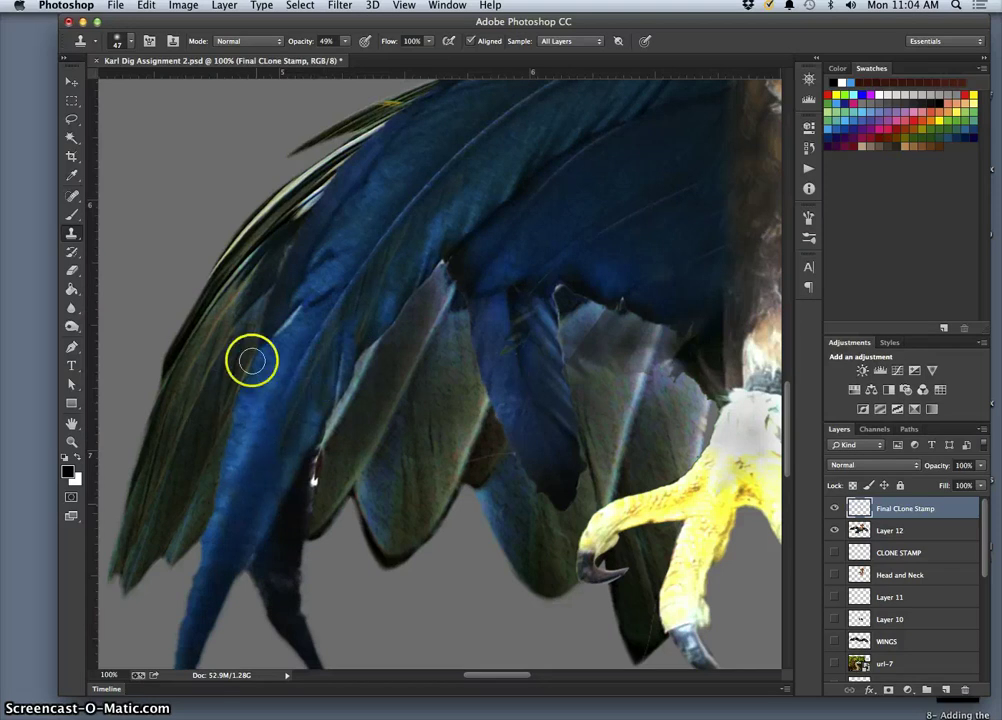
{"action": "left_click", "coordinate": [221, 302], "text": "alt"}
{"action": "mouse_move", "coordinate": [310, 331]}
{"action": "left_mouse_down"}
{"action": "mouse_move", "coordinate": [255, 437]}
{"action": "mouse_move", "coordinate": [249, 472]}
{"action": "mouse_move", "coordinate": [342, 270]}
{"action": "left_mouse_up"}
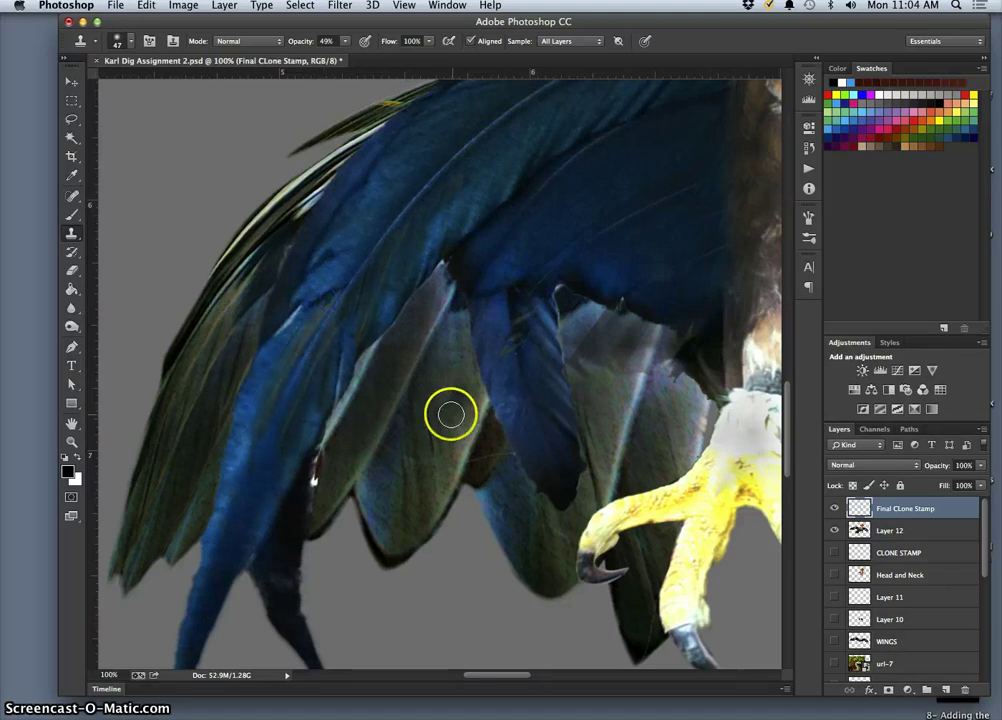
{"action": "left_click", "coordinate": [453, 406], "text": "alt"}
{"action": "left_click_drag", "start_coordinate": [390, 190], "coordinate": [388, 193]}
{"action": "left_click_drag", "start_coordinate": [348, 257], "coordinate": [355, 264]}
Clone blue feather texture over the grey feathers between the central hanging blue feather and the yellow foot
{"action": "mouse_move", "coordinate": [600, 337]}
{"action": "left_mouse_down"}
{"action": "mouse_move", "coordinate": [575, 325]}
{"action": "mouse_move", "coordinate": [597, 315]}
{"action": "mouse_move", "coordinate": [597, 340]}
{"action": "left_mouse_up"}
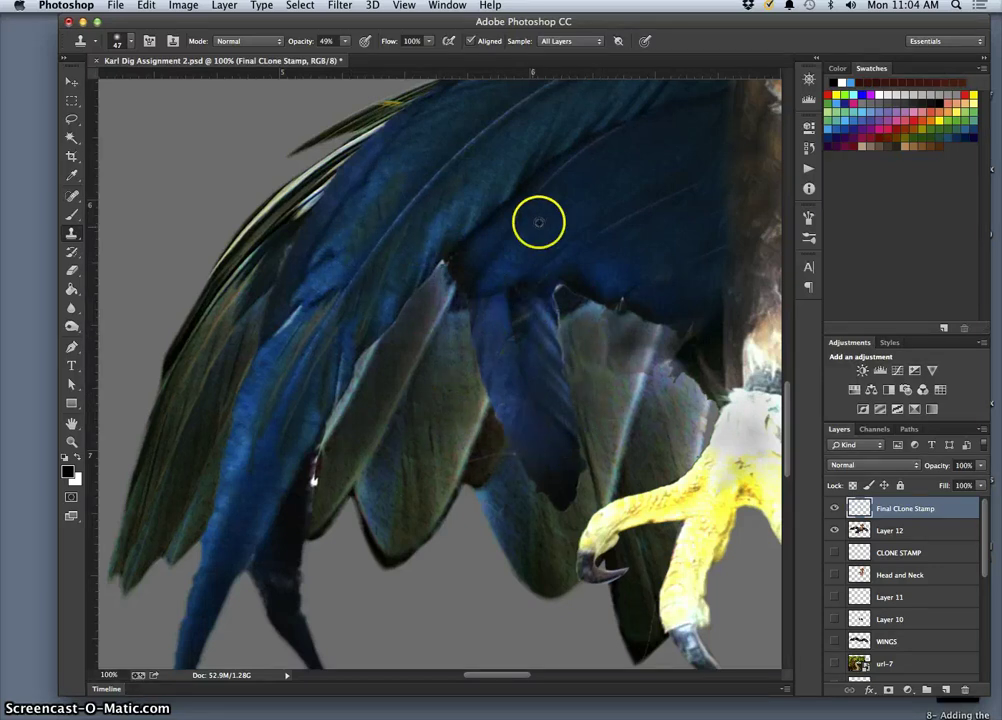
{"action": "left_click_drag", "start_coordinate": [578, 313], "coordinate": [570, 309]}
{"action": "left_click_drag", "start_coordinate": [580, 365], "coordinate": [585, 342]}
{"action": "mouse_move", "coordinate": [592, 361]}
{"action": "left_mouse_down"}
{"action": "mouse_move", "coordinate": [595, 320]}
{"action": "mouse_move", "coordinate": [599, 332]}
{"action": "left_mouse_up"}
{"action": "mouse_move", "coordinate": [561, 174]}
{"action": "left_mouse_down"}
{"action": "mouse_move", "coordinate": [610, 368]}
{"action": "mouse_move", "coordinate": [615, 345]}
{"action": "mouse_move", "coordinate": [622, 358]}
{"action": "mouse_move", "coordinate": [633, 334]}
{"action": "mouse_move", "coordinate": [637, 357]}
{"action": "mouse_move", "coordinate": [482, 150]}
{"action": "mouse_move", "coordinate": [589, 112]}
{"action": "mouse_move", "coordinate": [626, 172]}
{"action": "mouse_move", "coordinate": [597, 380]}
{"action": "mouse_move", "coordinate": [597, 371]}
{"action": "mouse_move", "coordinate": [533, 389]}
{"action": "mouse_move", "coordinate": [395, 313]}
{"action": "mouse_move", "coordinate": [352, 239]}
{"action": "mouse_move", "coordinate": [551, 385]}
{"action": "mouse_move", "coordinate": [591, 368]}
{"action": "left_mouse_up"}
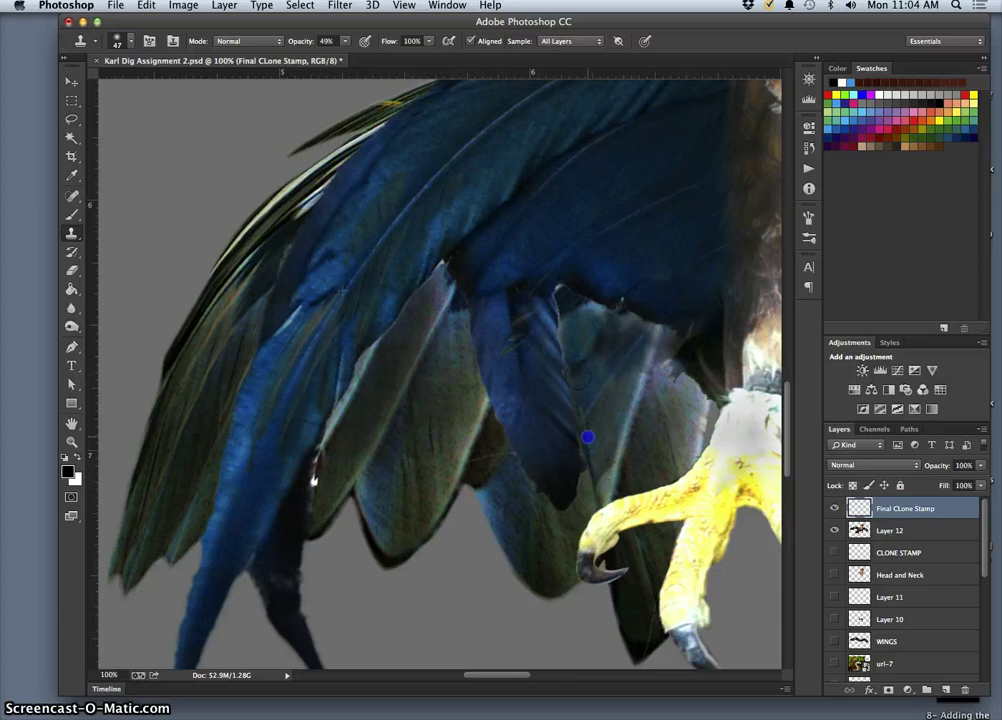
Try to clone feather detail over the upper and inner edges of the central hanging blue feather, and undo it
{"action": "left_click", "coordinate": [557, 295], "text": "alt"}
{"action": "left_click", "coordinate": [562, 361]}
{"action": "left_click_drag", "start_coordinate": [562, 361], "coordinate": [545, 316]}
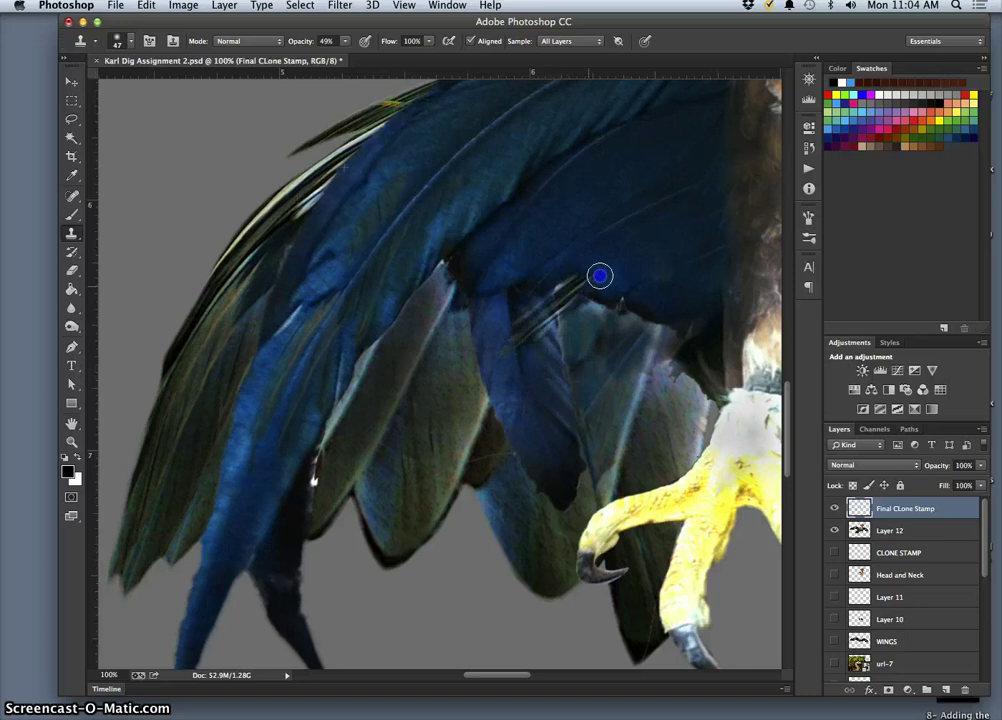
{"action": "left_click_drag", "start_coordinate": [597, 317], "coordinate": [589, 474]}
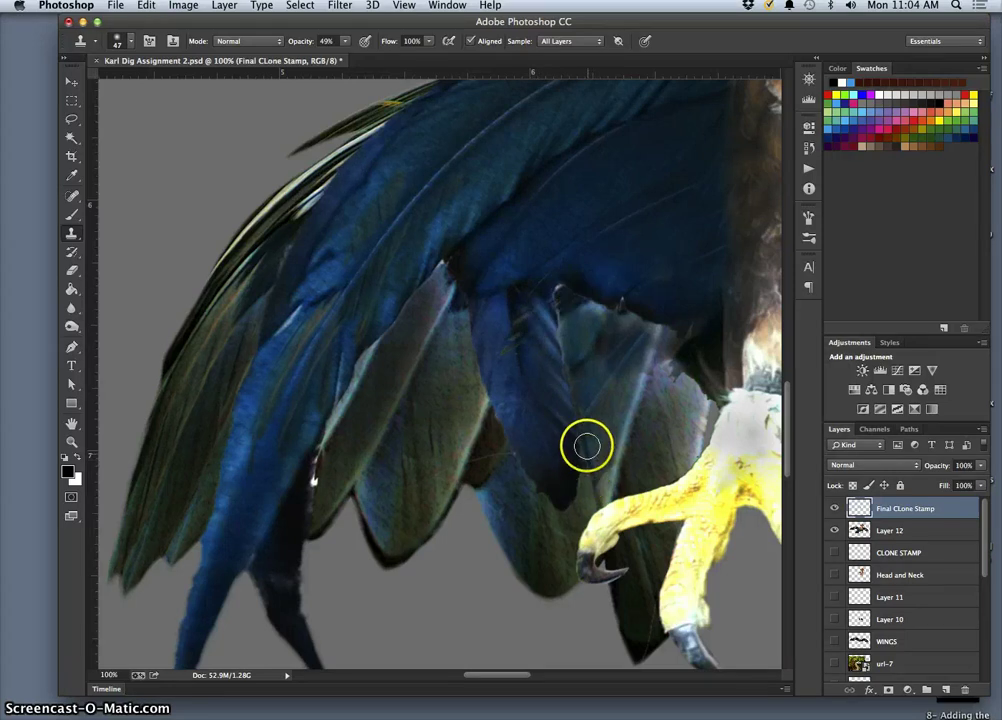
{"action": "key", "text": "super+z"}
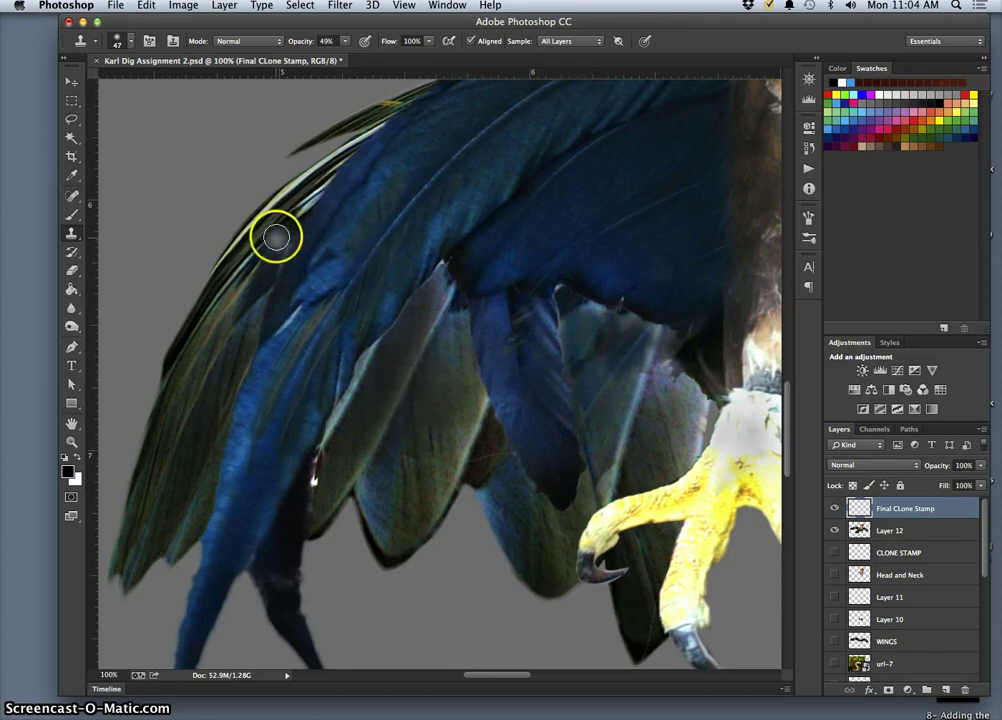
Clone the pale, streaked outer feathers onto the grey feather below the tail and across the blue feathers above it
{"action": "left_click", "coordinate": [320, 169], "text": "alt"}
{"action": "left_click_drag", "start_coordinate": [437, 284], "coordinate": [394, 357]}
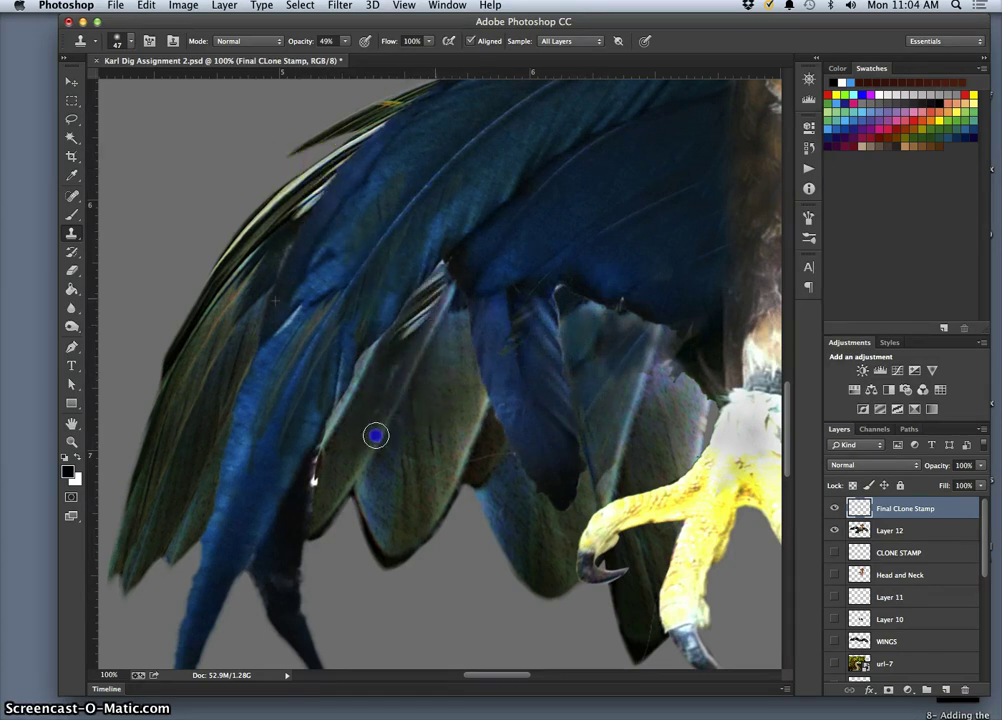
{"action": "mouse_move", "coordinate": [455, 330]}
{"action": "left_mouse_down"}
{"action": "mouse_move", "coordinate": [459, 286]}
{"action": "mouse_move", "coordinate": [416, 282]}
{"action": "mouse_move", "coordinate": [306, 195]}
{"action": "mouse_move", "coordinate": [403, 196]}
{"action": "mouse_move", "coordinate": [503, 96]}
{"action": "mouse_move", "coordinate": [390, 214]}
{"action": "mouse_move", "coordinate": [447, 152]}
{"action": "mouse_move", "coordinate": [432, 230]}
{"action": "mouse_move", "coordinate": [456, 105]}
{"action": "mouse_move", "coordinate": [368, 230]}
{"action": "left_mouse_up"}
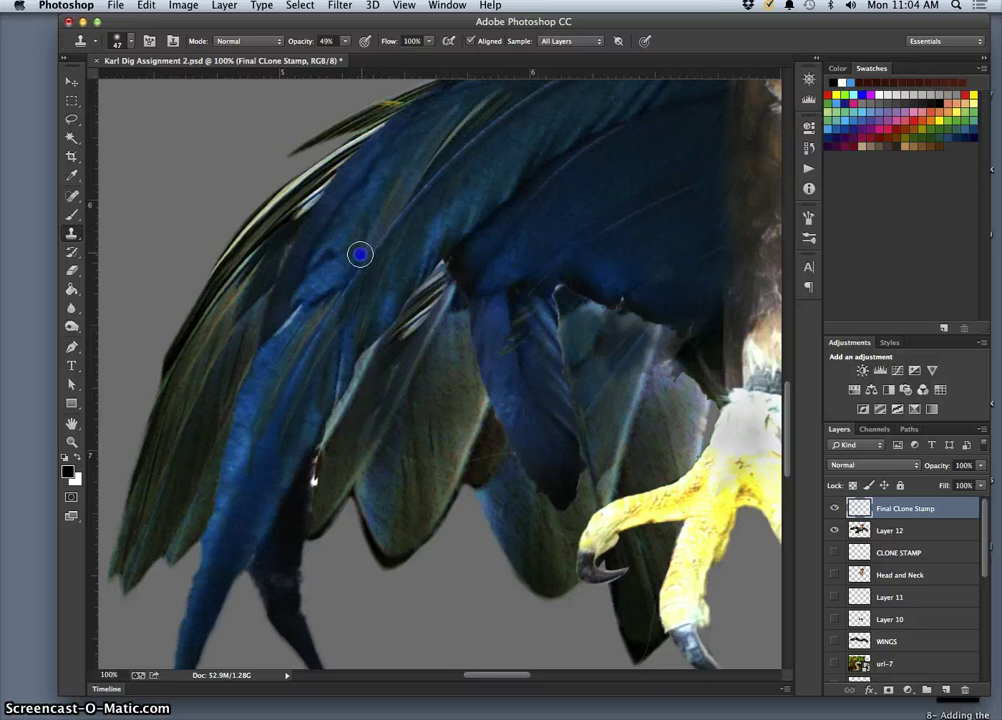
Clone feather texture over the upper outer part of the tail just below the wing, covering the grey smudge
{"action": "key", "text": "space"}
{"action": "mouse_move", "coordinate": [584, 258]}
{"action": "left_mouse_down"}
{"action": "mouse_move", "coordinate": [514, 411]}
{"action": "mouse_move", "coordinate": [403, 264]}
{"action": "mouse_move", "coordinate": [298, 268]}
{"action": "mouse_move", "coordinate": [323, 262]}
{"action": "mouse_move", "coordinate": [305, 262]}
{"action": "left_mouse_up"}
{"action": "mouse_move", "coordinate": [416, 245]}
{"action": "left_mouse_down"}
{"action": "mouse_move", "coordinate": [492, 212]}
{"action": "mouse_move", "coordinate": [422, 252]}
{"action": "mouse_move", "coordinate": [459, 226]}
{"action": "mouse_move", "coordinate": [410, 279]}
{"action": "mouse_move", "coordinate": [437, 215]}
{"action": "mouse_move", "coordinate": [386, 252]}
{"action": "left_mouse_up"}
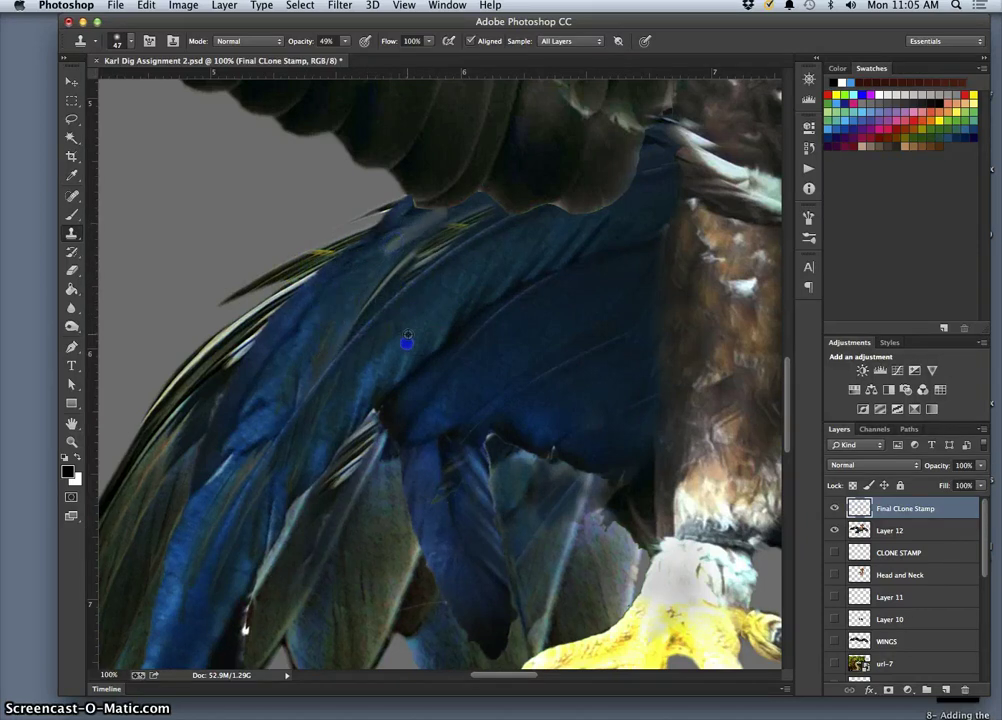
{"action": "left_click", "coordinate": [392, 245]}
{"action": "left_click_drag", "start_coordinate": [455, 208], "coordinate": [458, 203]}
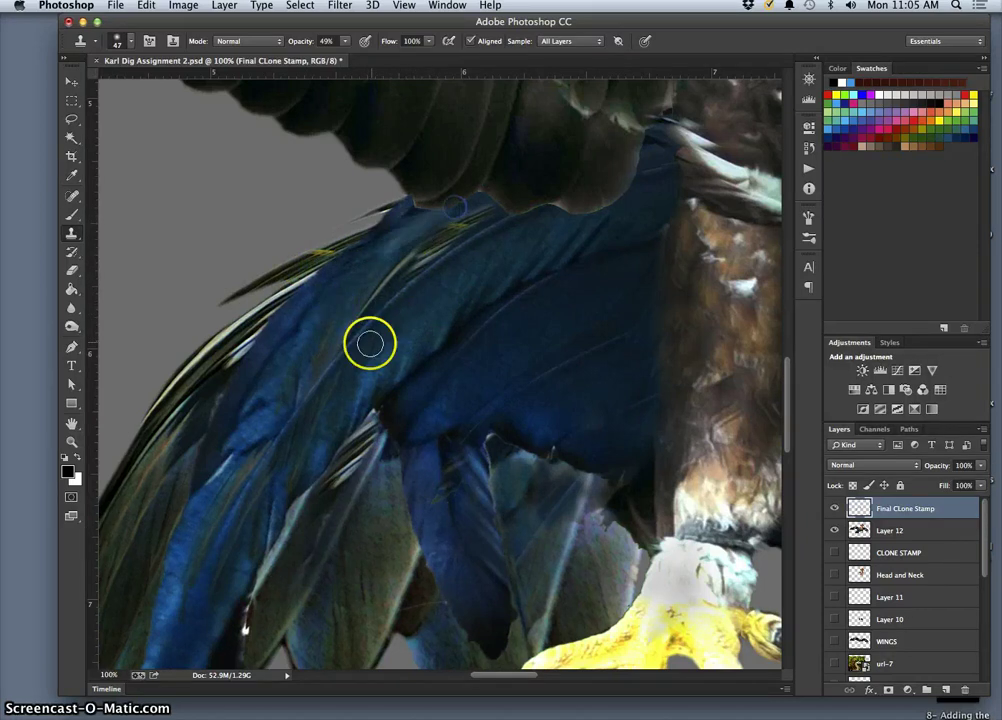
Clone blue feathers over the light quill lines, along the wing's lower edge and across to the leg
{"action": "left_click", "coordinate": [486, 308], "text": "alt"}
{"action": "left_click", "coordinate": [378, 262]}
{"action": "left_click_drag", "start_coordinate": [378, 262], "coordinate": [396, 234]}
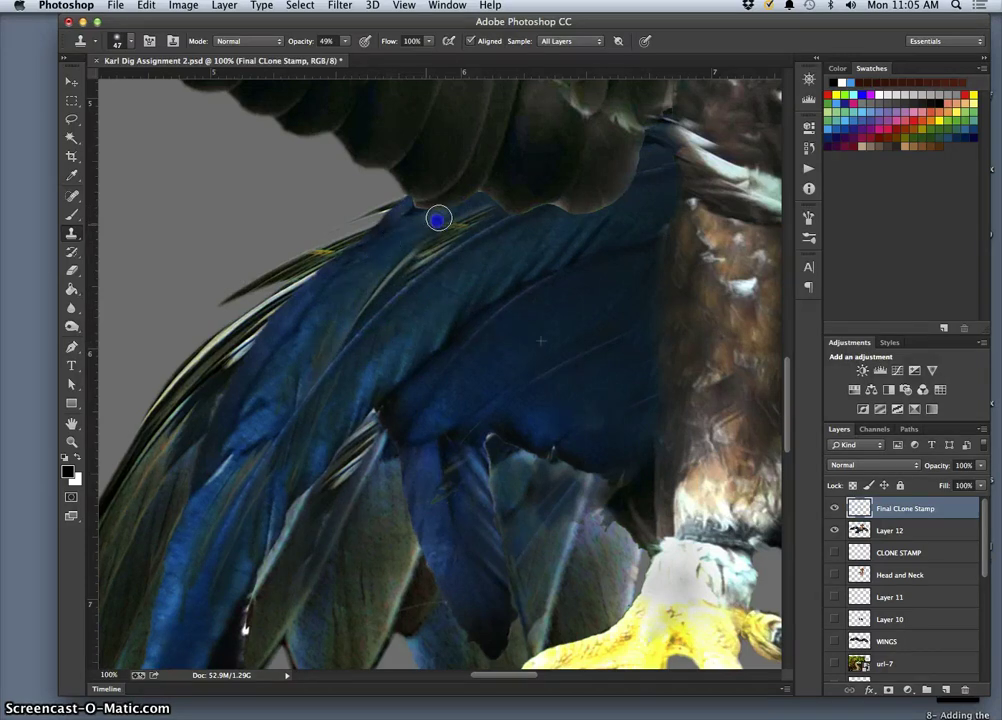
{"action": "left_click_drag", "start_coordinate": [476, 199], "coordinate": [515, 204]}
{"action": "left_click", "coordinate": [495, 324], "text": "alt"}
{"action": "left_click_drag", "start_coordinate": [583, 182], "coordinate": [567, 199]}
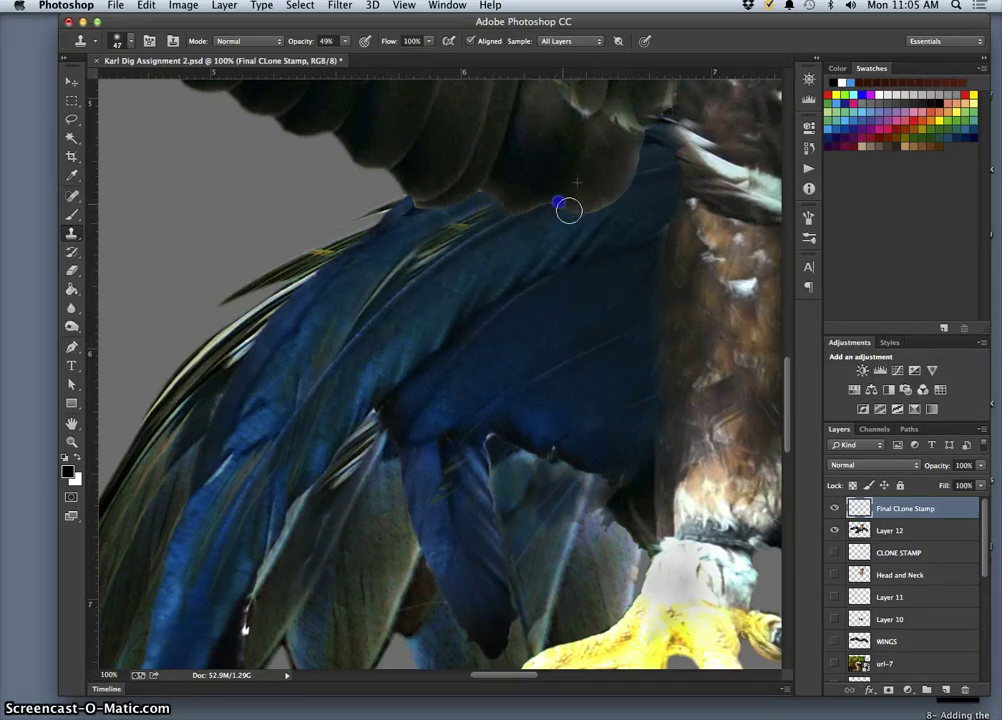
{"action": "mouse_move", "coordinate": [583, 265]}
{"action": "left_mouse_down"}
{"action": "mouse_move", "coordinate": [629, 301]}
{"action": "mouse_move", "coordinate": [670, 209]}
{"action": "mouse_move", "coordinate": [684, 223]}
{"action": "mouse_move", "coordinate": [634, 316]}
{"action": "mouse_move", "coordinate": [513, 366]}
{"action": "mouse_move", "coordinate": [652, 255]}
{"action": "mouse_move", "coordinate": [683, 207]}
{"action": "left_mouse_up"}
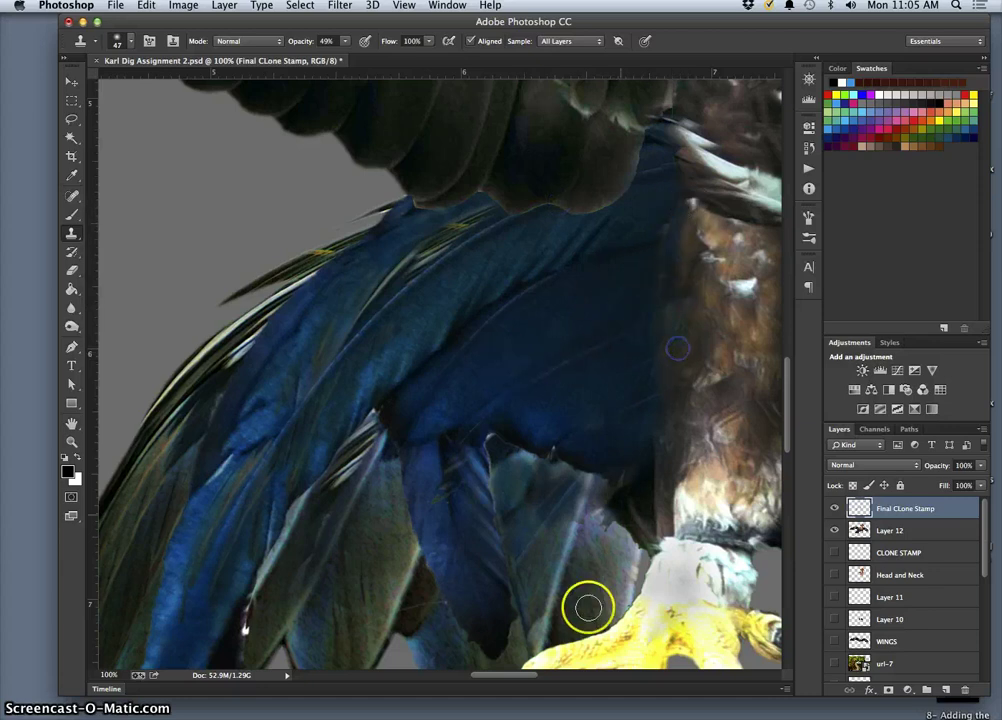
Burn the midtones along the leg's edge beside the blue tail feathers with a 33 px brush
{"action": "mouse_move", "coordinate": [516, 323]}
{"action": "left_mouse_down"}
{"action": "mouse_move", "coordinate": [469, 336]}
{"action": "mouse_move", "coordinate": [272, 331]}
{"action": "left_mouse_up"}
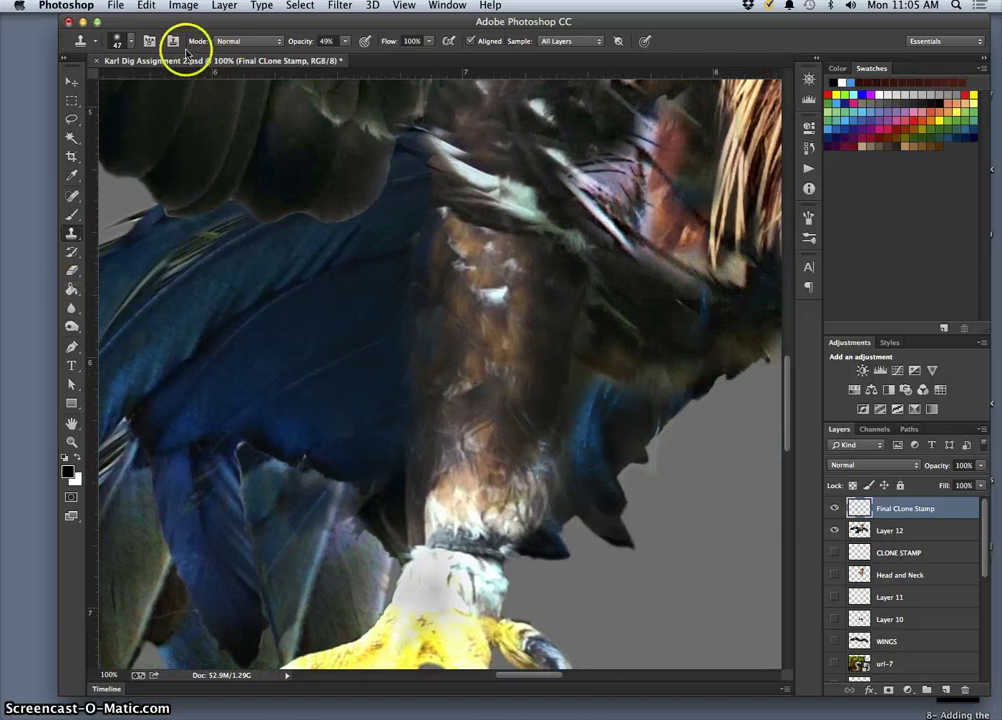
{"action": "left_click", "coordinate": [130, 43]}
{"action": "left_click", "coordinate": [130, 43]}
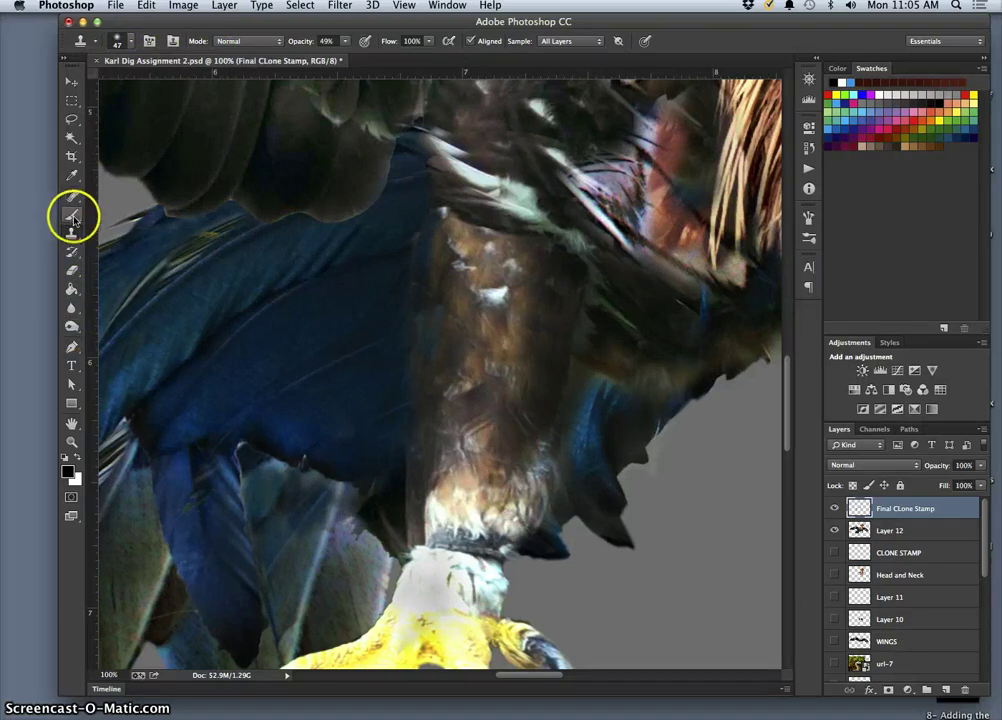
{"action": "left_click", "coordinate": [70, 324]}
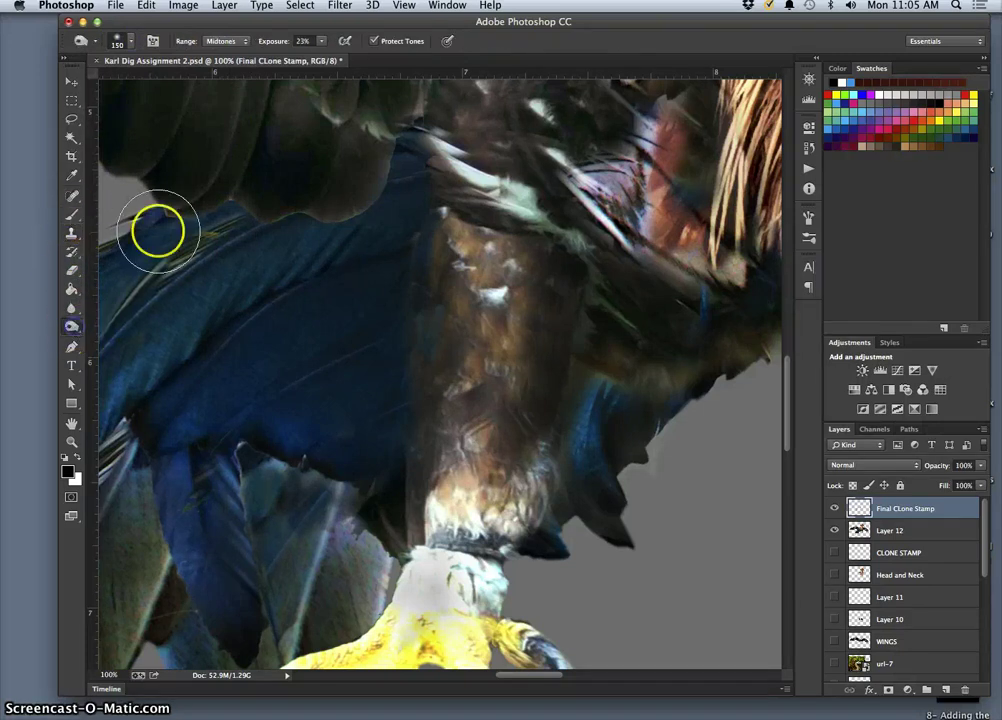
{"action": "left_click", "coordinate": [131, 41]}
{"action": "left_click", "coordinate": [154, 84]}
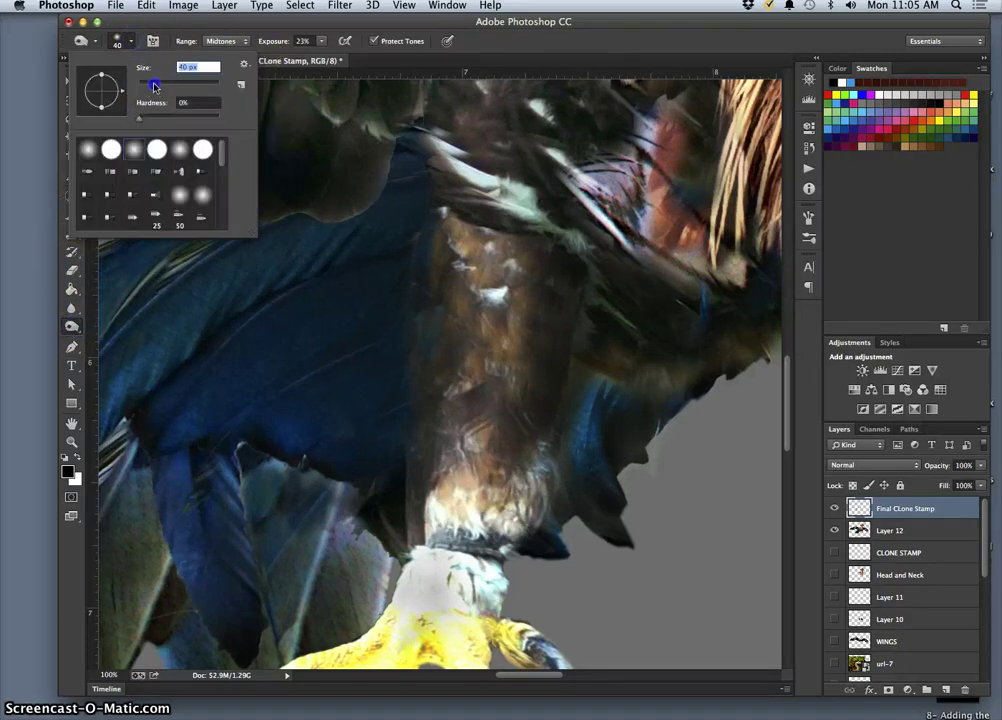
{"action": "left_click", "coordinate": [432, 216]}
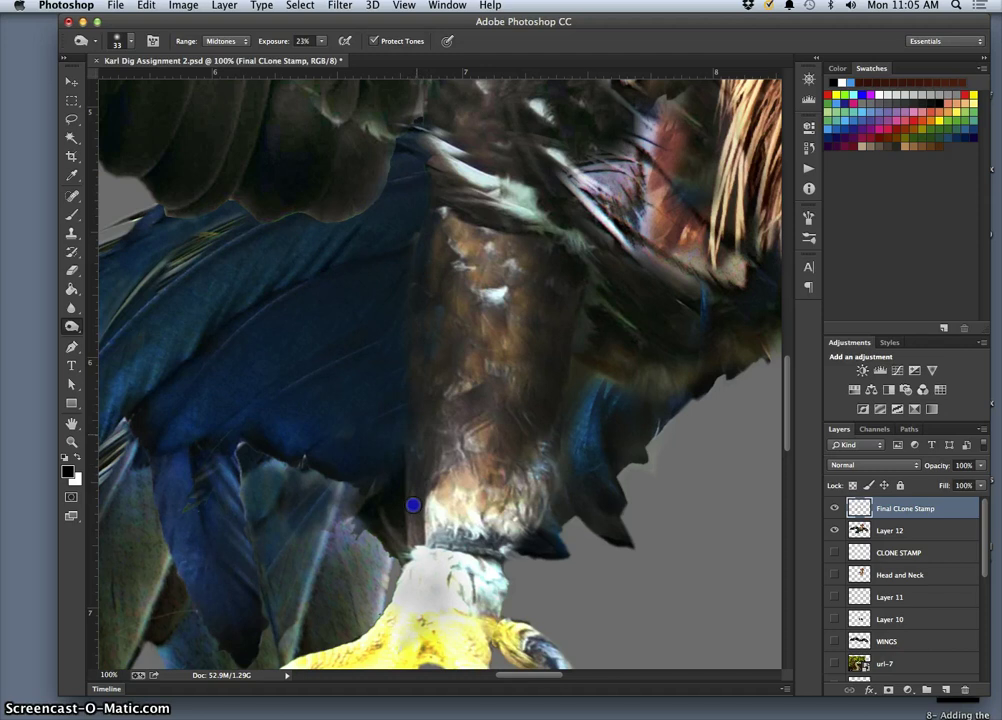
Burn the shadows along the upper leg's tail-side edge and the adjoining blue feathers below the wing
{"action": "left_click", "coordinate": [228, 41]}
{"action": "left_click", "coordinate": [222, 28]}
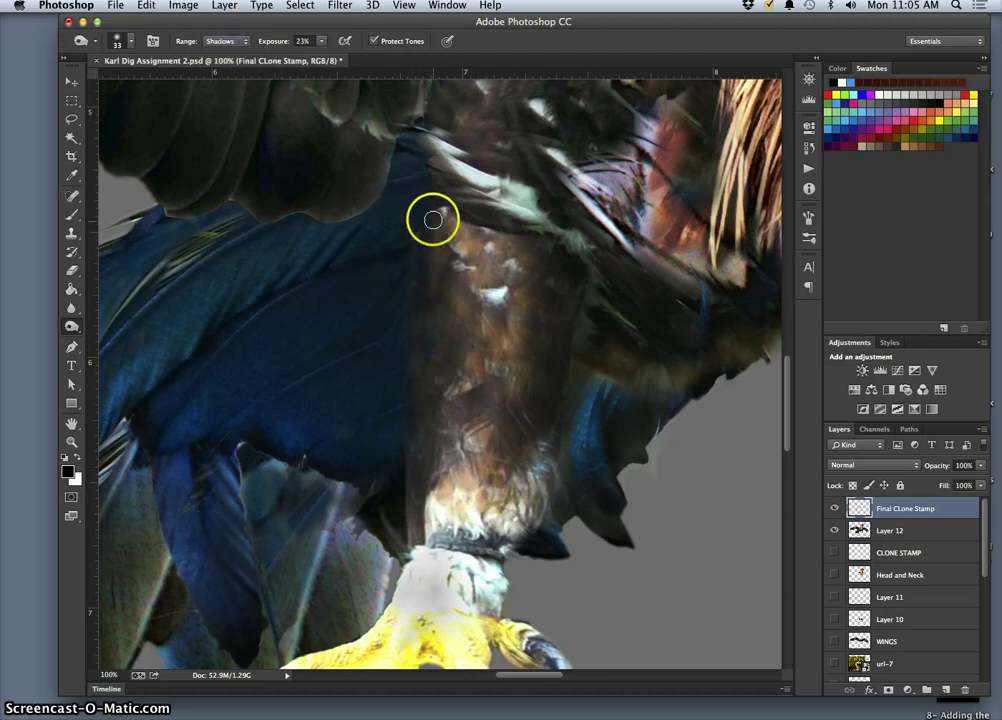
{"action": "left_click_drag", "start_coordinate": [435, 217], "coordinate": [425, 277]}
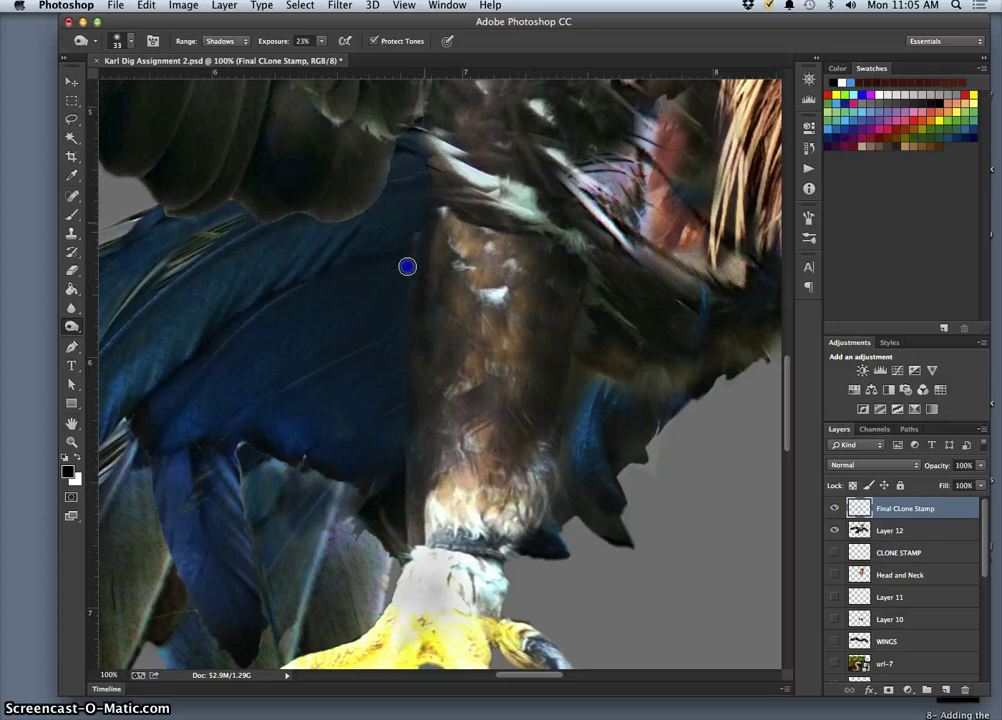
{"action": "mouse_move", "coordinate": [394, 241]}
{"action": "left_mouse_down"}
{"action": "mouse_move", "coordinate": [342, 253]}
{"action": "mouse_move", "coordinate": [392, 169]}
{"action": "left_mouse_up"}
Burn the midtones on Layer 12 along the leg's tail-side edge, from the blue feathers below the wing to the ankle
{"action": "left_click", "coordinate": [860, 528]}
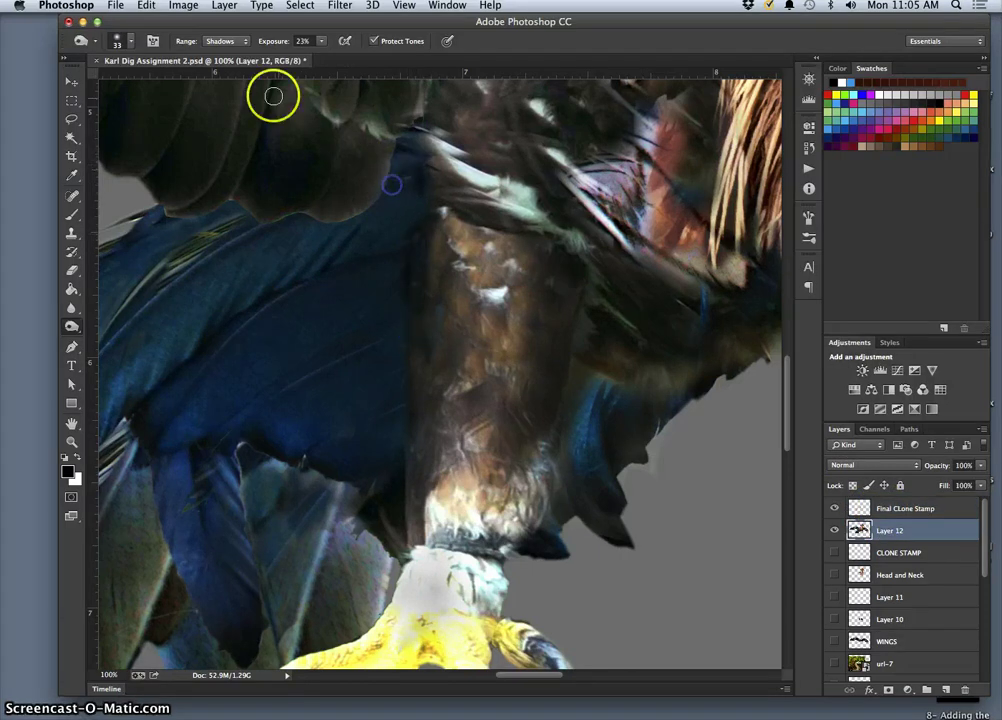
{"action": "left_click", "coordinate": [222, 41]}
{"action": "left_click", "coordinate": [407, 190]}
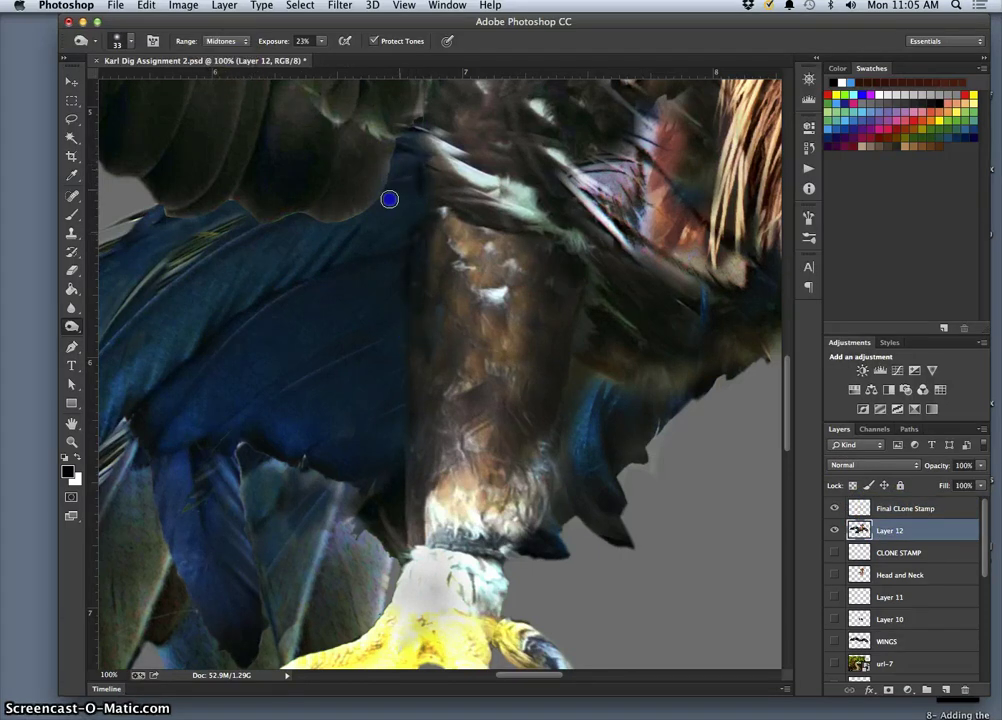
{"action": "left_click_drag", "start_coordinate": [406, 244], "coordinate": [421, 193]}
{"action": "left_click", "coordinate": [420, 479]}
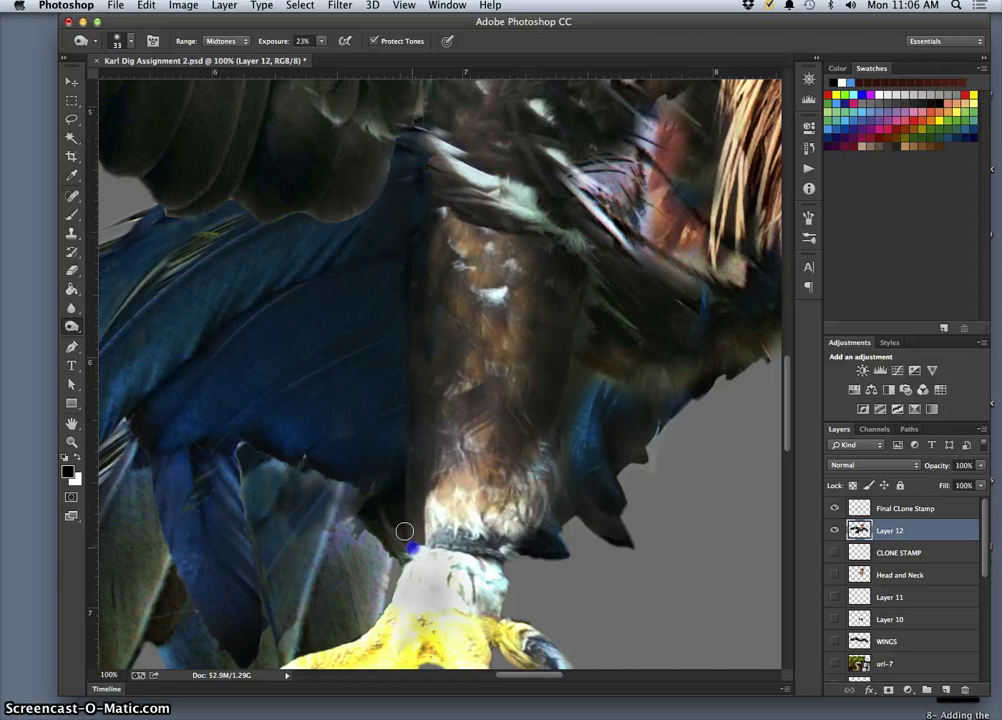
Burn the midtones along the leg's opposite edge, between the belly feathers and the ankle
{"action": "left_click", "coordinate": [571, 489]}
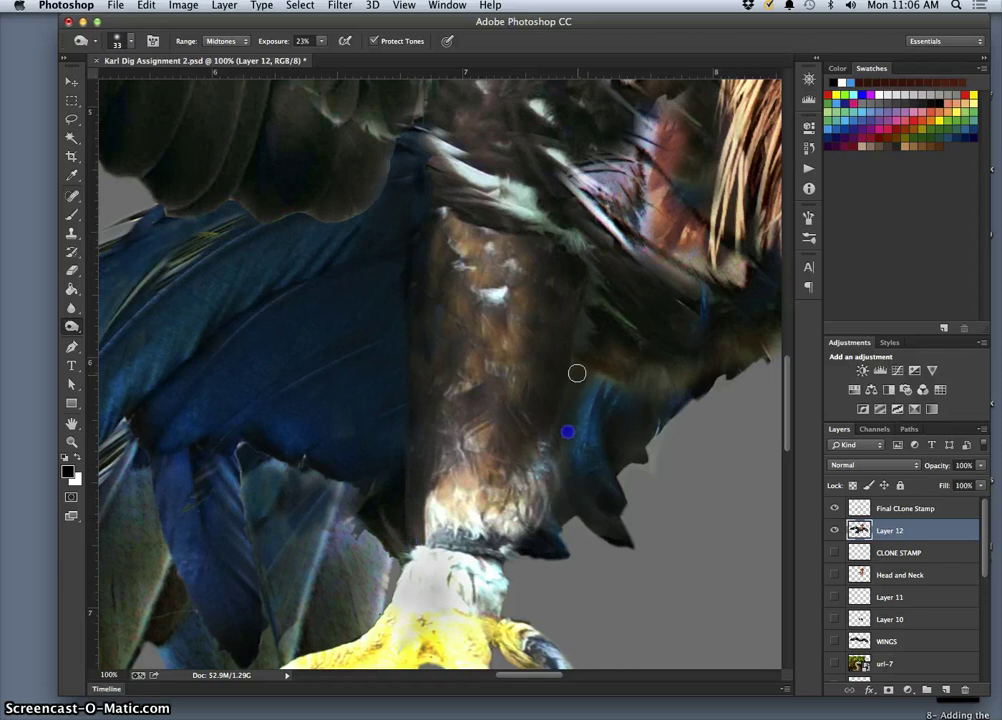
{"action": "left_click_drag", "start_coordinate": [564, 444], "coordinate": [566, 417]}
{"action": "left_click", "coordinate": [580, 344]}
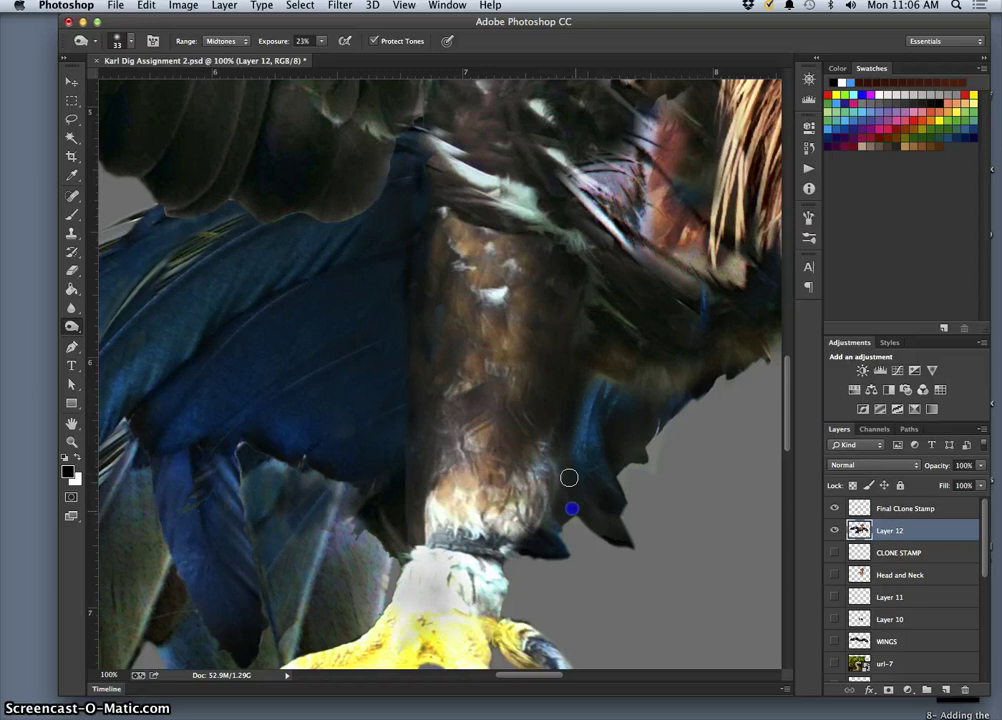
{"action": "mouse_move", "coordinate": [551, 509]}
{"action": "left_mouse_down"}
{"action": "mouse_move", "coordinate": [574, 487]}
{"action": "mouse_move", "coordinate": [521, 454]}
{"action": "left_mouse_up"}
Burn the brown feathers in the middle of the leg, the pale fur above the ankle and the neighbouring belly feathers
{"action": "left_click_drag", "start_coordinate": [494, 493], "coordinate": [465, 455]}
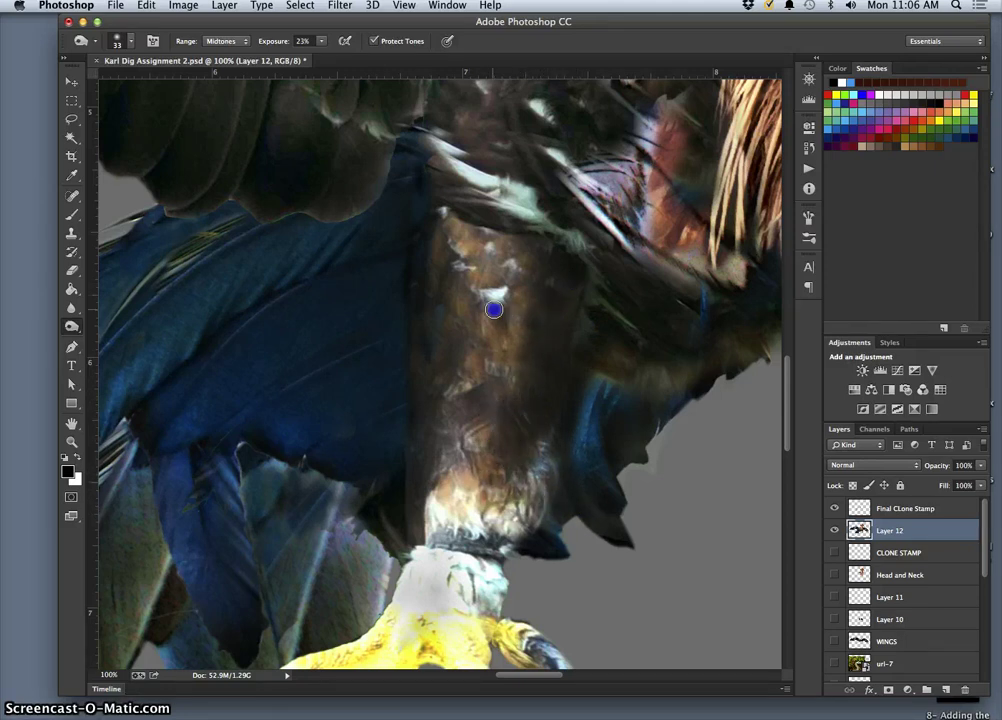
{"action": "left_click_drag", "start_coordinate": [518, 277], "coordinate": [541, 235]}
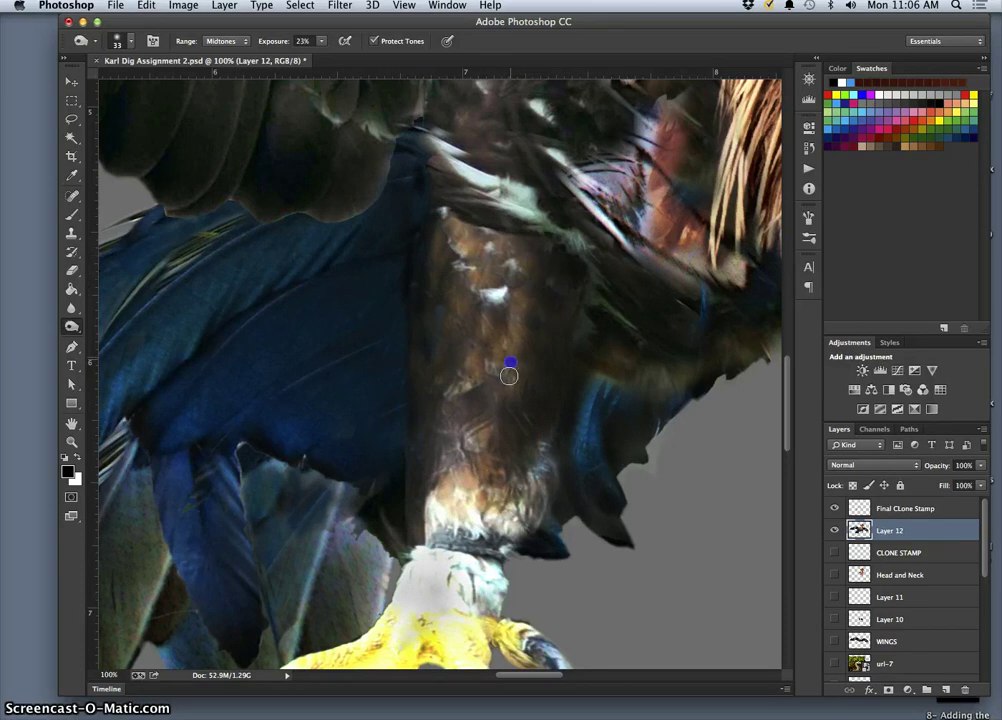
{"action": "mouse_move", "coordinate": [594, 320]}
{"action": "left_mouse_down"}
{"action": "mouse_move", "coordinate": [670, 377]}
{"action": "mouse_move", "coordinate": [670, 228]}
{"action": "left_mouse_up"}
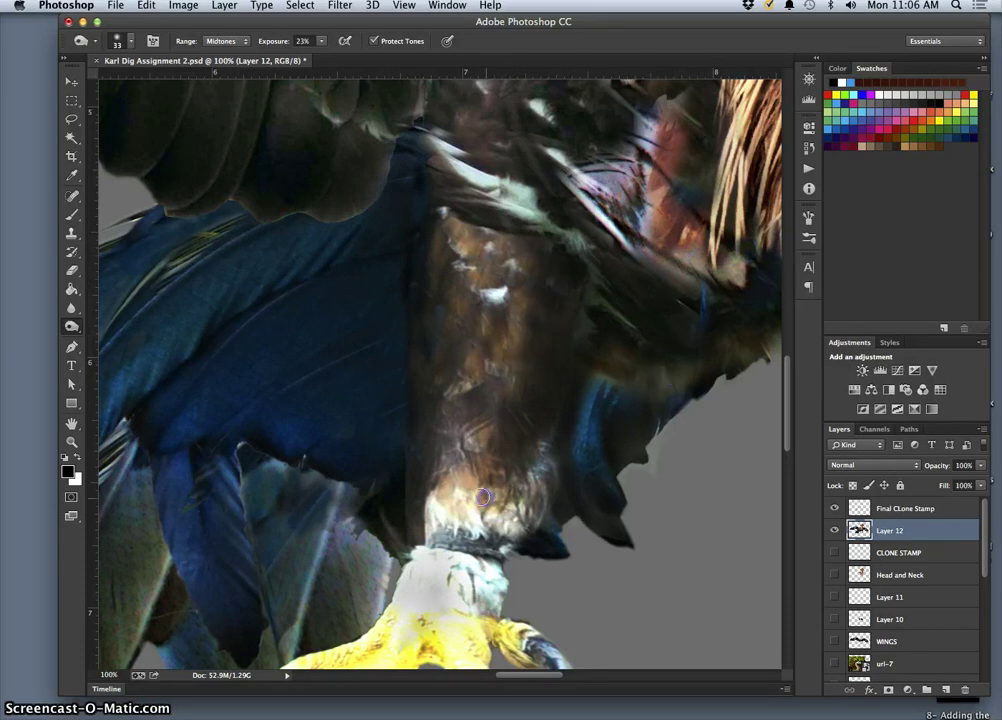
{"action": "left_click_drag", "start_coordinate": [552, 464], "coordinate": [481, 459]}
Darken the small blue feathers on the belly side of the leg with the Burn tool
{"action": "left_click_drag", "start_coordinate": [292, 512], "coordinate": [286, 522]}
{"action": "scroll", "coordinate": [537, 418], "scroll_direction": "right", "scroll_amount": 5}
{"action": "left_click", "coordinate": [470, 438]}
{"action": "left_click", "coordinate": [482, 466]}
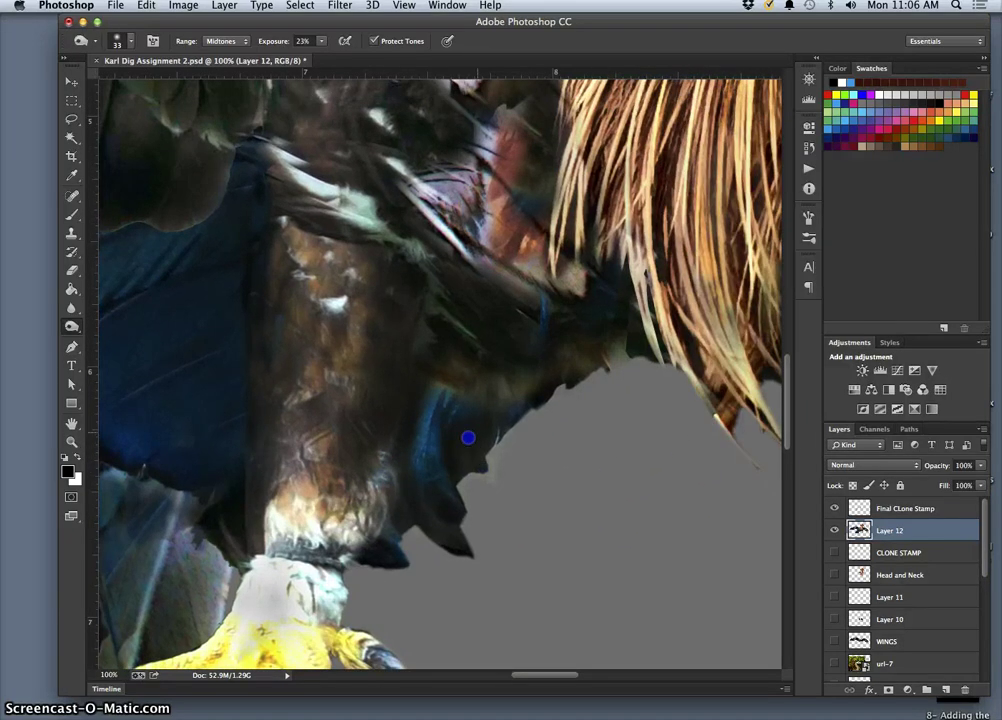
Burn the midtones between the long golden strands hanging over the chest, down to their lower ends
{"action": "left_click_drag", "start_coordinate": [559, 320], "coordinate": [489, 469]}
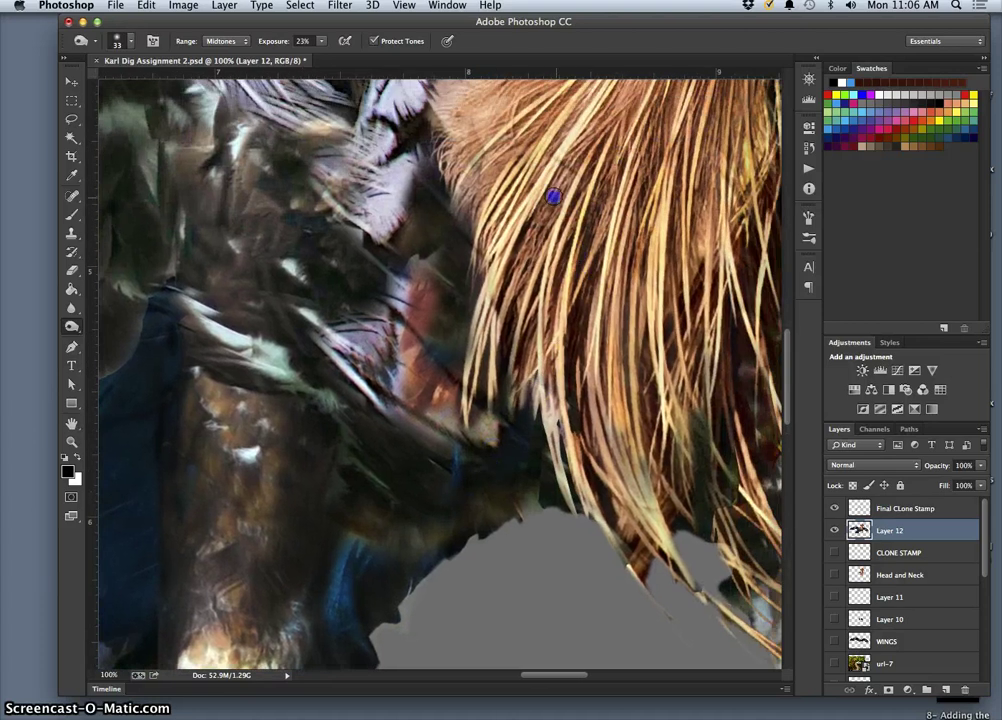
{"action": "left_click_drag", "start_coordinate": [645, 187], "coordinate": [613, 203]}
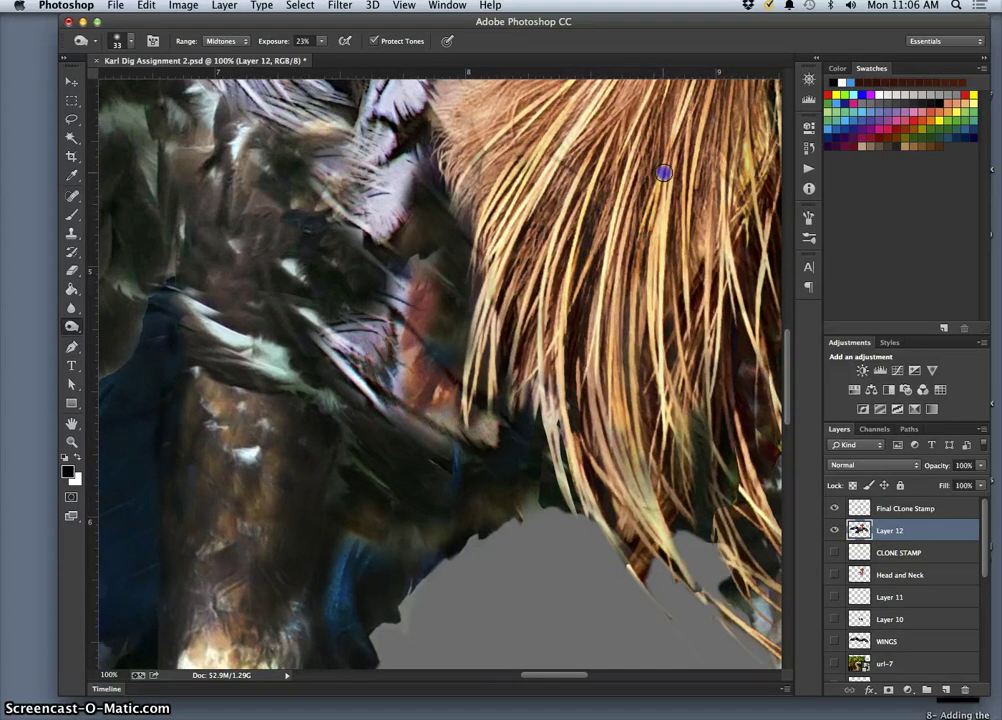
{"action": "left_click_drag", "start_coordinate": [677, 121], "coordinate": [509, 383]}
{"action": "mouse_move", "coordinate": [583, 533]}
{"action": "left_mouse_down"}
{"action": "mouse_move", "coordinate": [530, 454]}
{"action": "mouse_move", "coordinate": [514, 389]}
{"action": "mouse_move", "coordinate": [568, 409]}
{"action": "left_mouse_up"}
Switch to the Clone Stamp on the Final CLone Stamp layer and set its brush size to 132 px
{"action": "key", "text": "super+minus"}
{"action": "key", "text": "super+minus"}
{"action": "key", "text": "super+minus"}
{"action": "key", "text": "super+minus"}
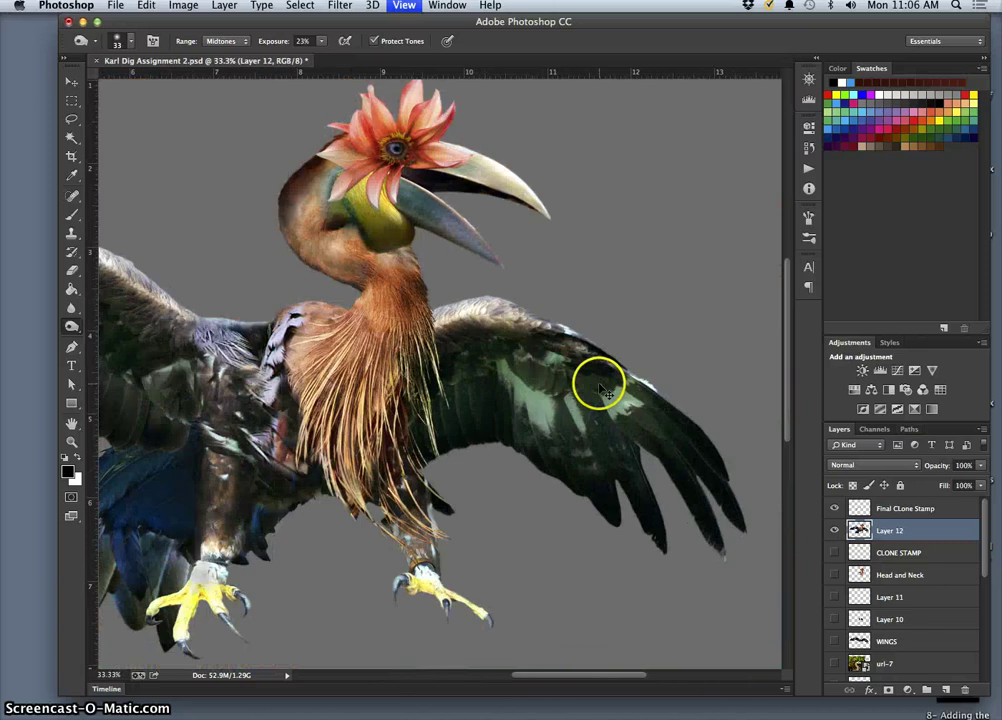
{"action": "key", "text": "super+minus"}
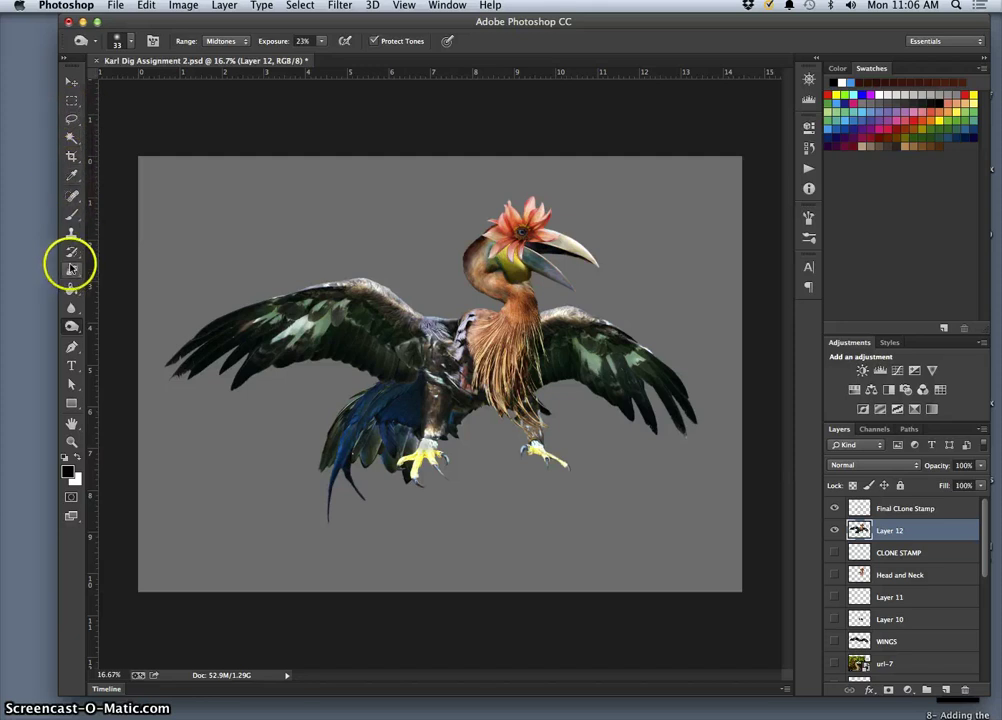
{"action": "left_click", "coordinate": [898, 510]}
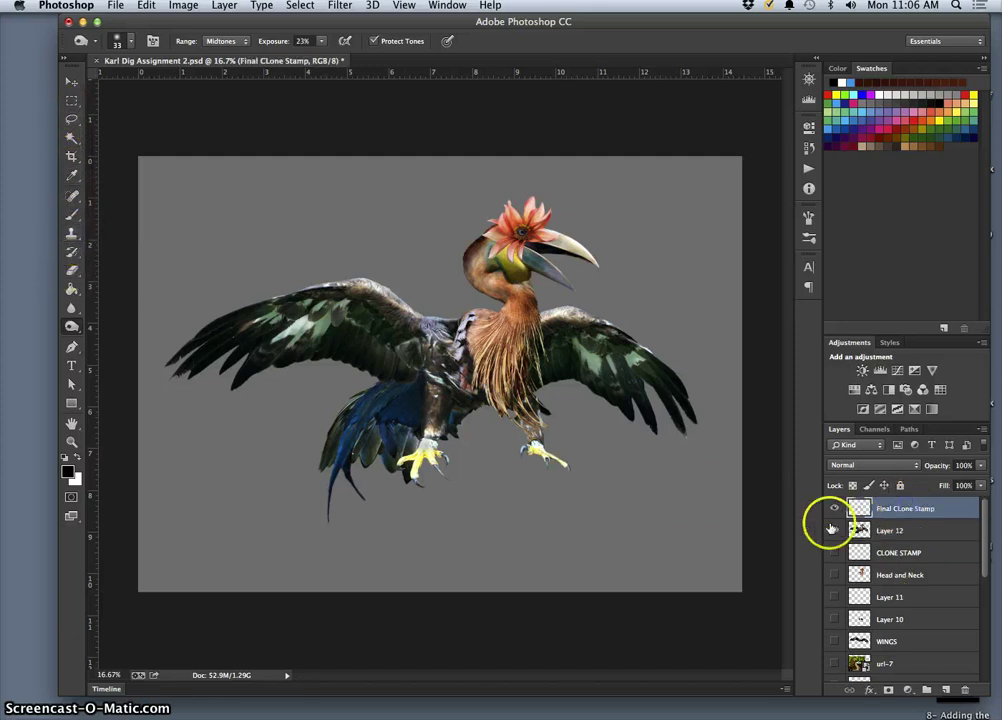
{"action": "left_click", "coordinate": [71, 233]}
{"action": "left_click", "coordinate": [322, 324], "text": "alt"}
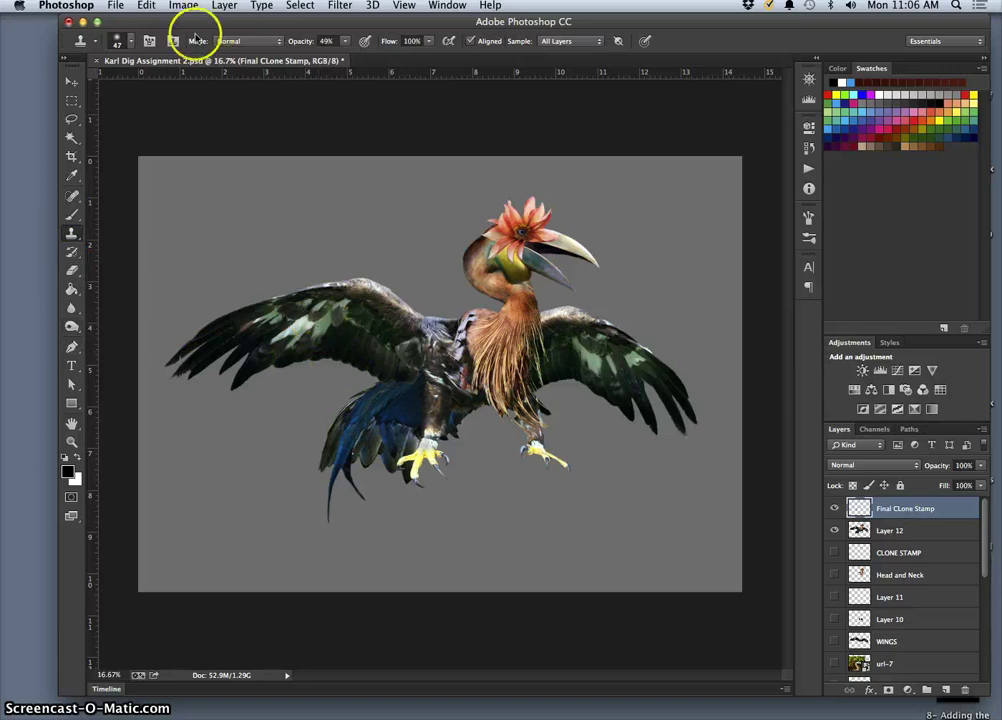
{"action": "left_click", "coordinate": [131, 43]}
{"action": "left_click", "coordinate": [185, 83]}
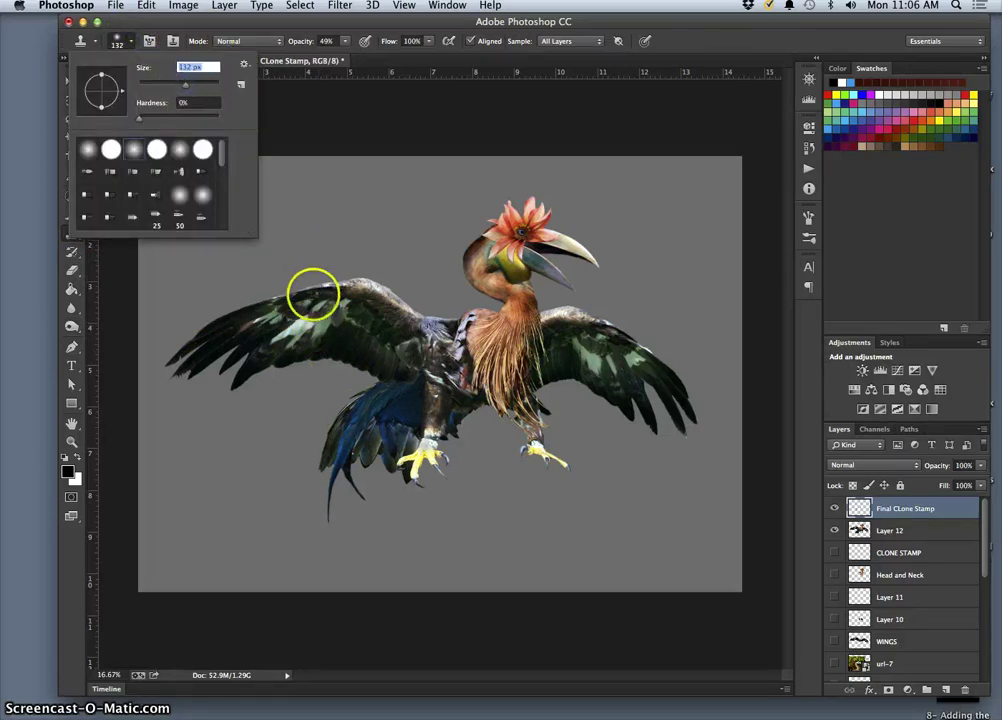
Try to clone the pale wing feathers over the blue tail feathers beside the leg, and undo it
{"action": "left_click", "coordinate": [318, 307]}
{"action": "left_click", "coordinate": [411, 400]}
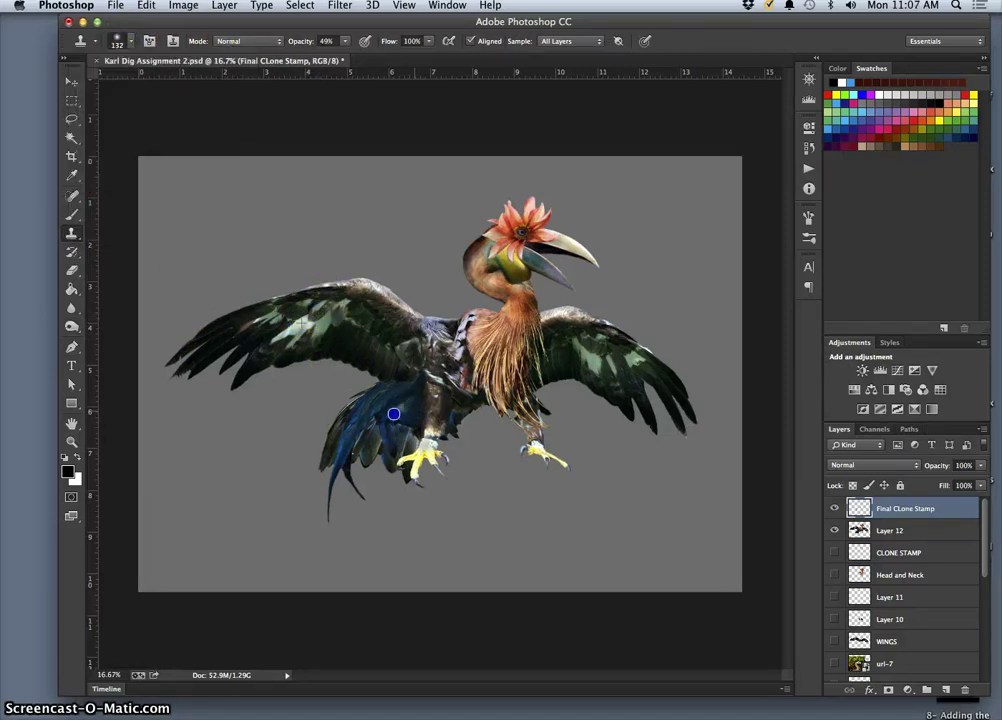
{"action": "key", "text": "super+z"}
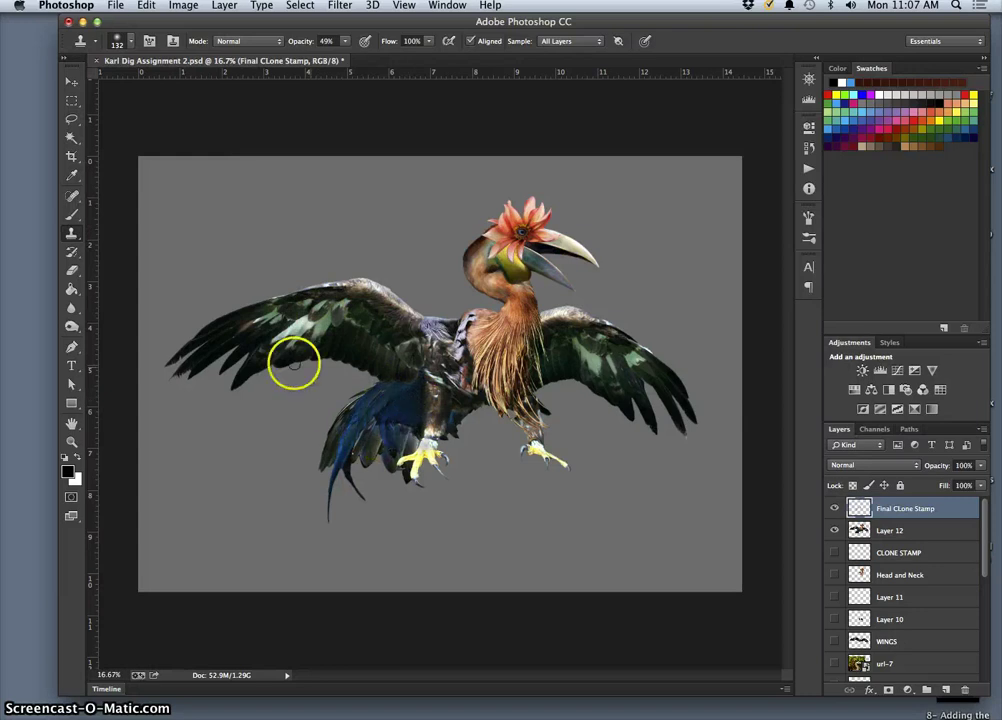
Clone the pale patches of the tail-side wing onto the blue tail feathers beside the leg
{"action": "left_click", "coordinate": [510, 365]}
{"action": "left_click", "coordinate": [306, 321]}
{"action": "left_click", "coordinate": [280, 318]}
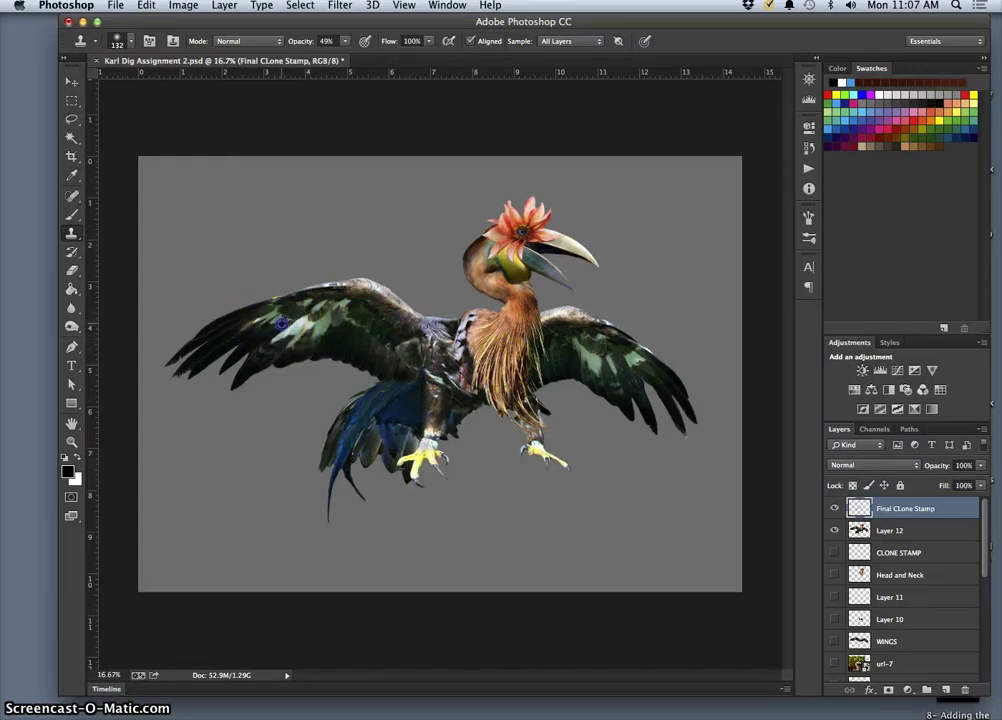
{"action": "left_click", "coordinate": [395, 416]}
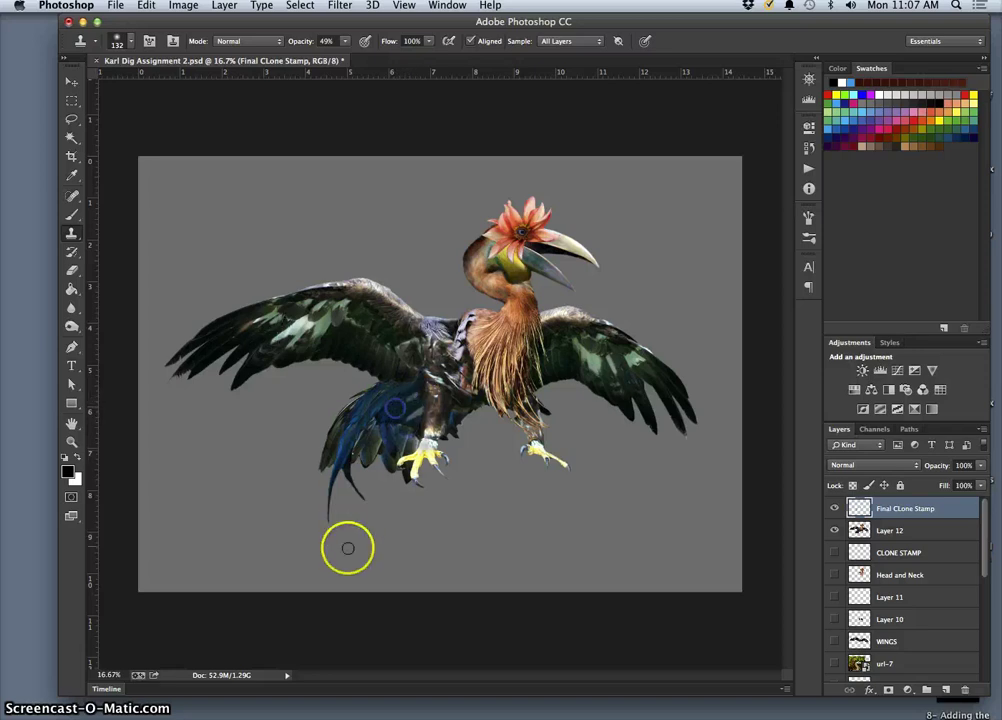
Examine the cloned feathers at different magnifications and compare the creature with the Final CLone Stamp layer hidden and shown
{"action": "key", "text": "super+minus"}
{"action": "key", "text": "super+minus"}
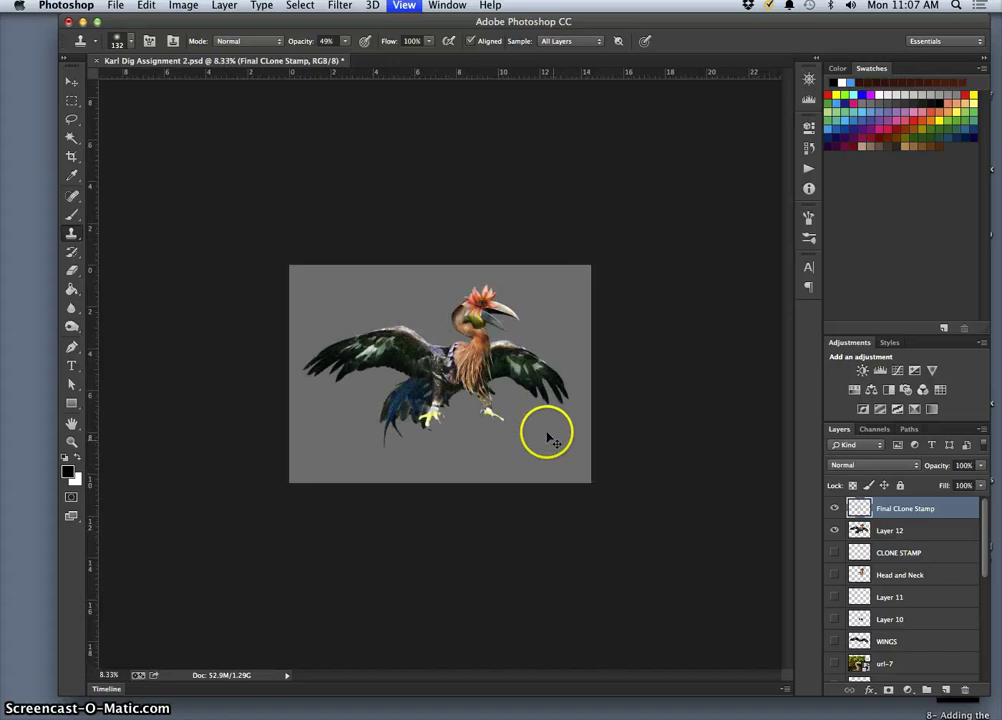
{"action": "key", "text": "super+plus"}
{"action": "key", "text": "super+plus"}
{"action": "key", "text": "super+plus"}
{"action": "key", "text": "super+plus"}
{"action": "key", "text": "super+plus"}
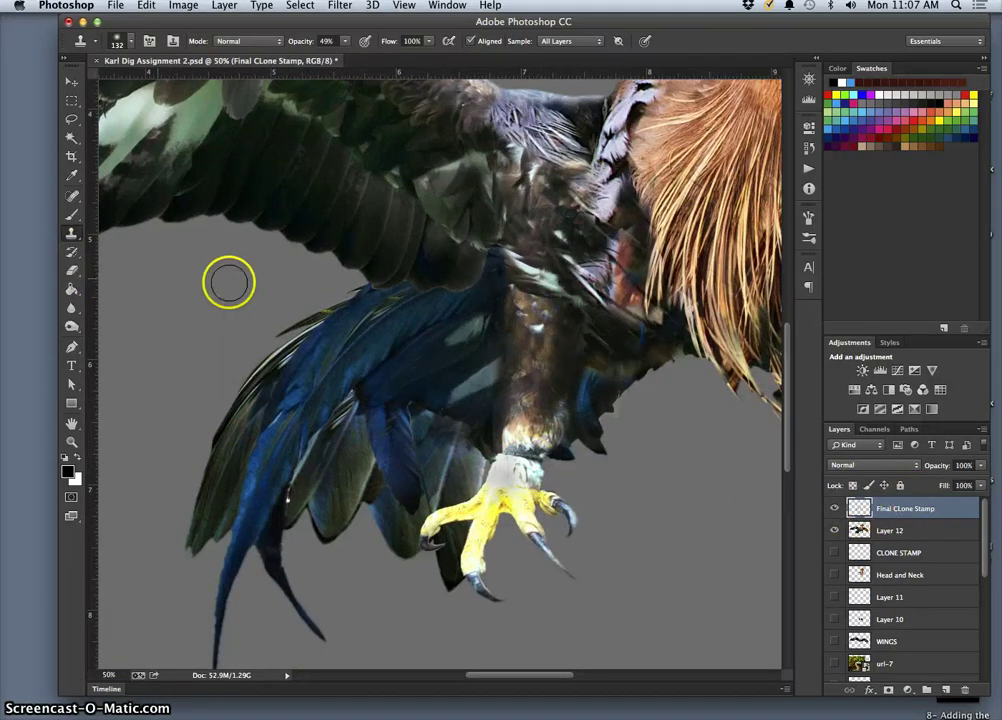
{"action": "left_click", "coordinate": [835, 508]}
{"action": "left_click", "coordinate": [835, 508]}
{"action": "left_click", "coordinate": [835, 508]}
{"action": "left_click", "coordinate": [835, 508]}
{"action": "left_click", "coordinate": [835, 508]}
{"action": "left_click", "coordinate": [835, 508]}
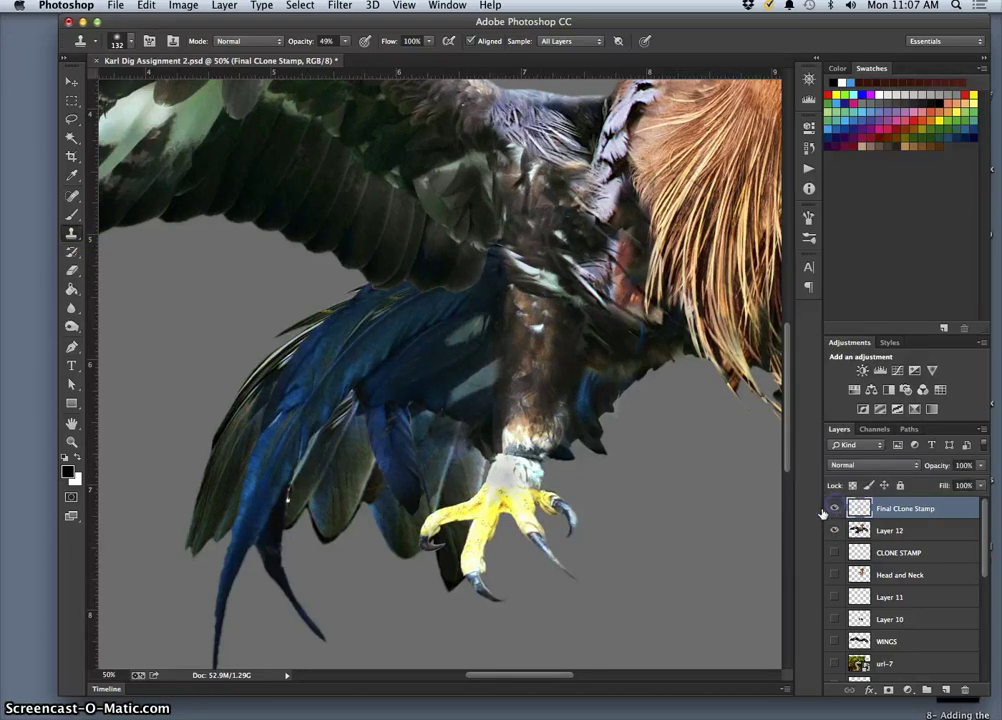
Outline the strip between the leg and the blue tail feathers with the Lasso, and clear the selection
{"action": "left_click", "coordinate": [71, 118]}
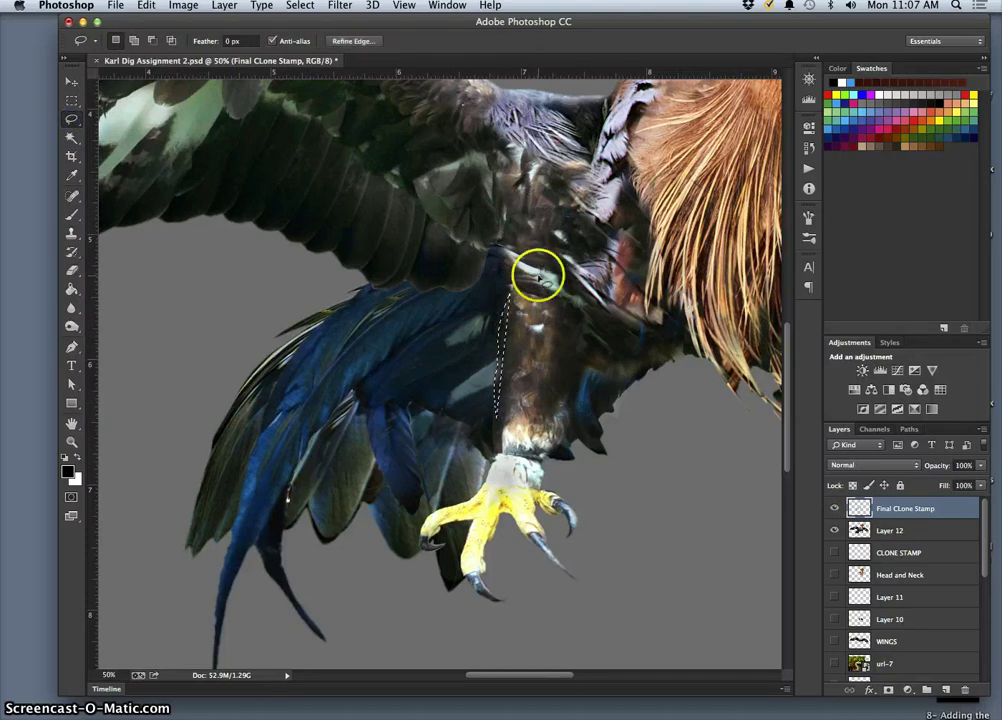
{"action": "key", "text": "super+d"}
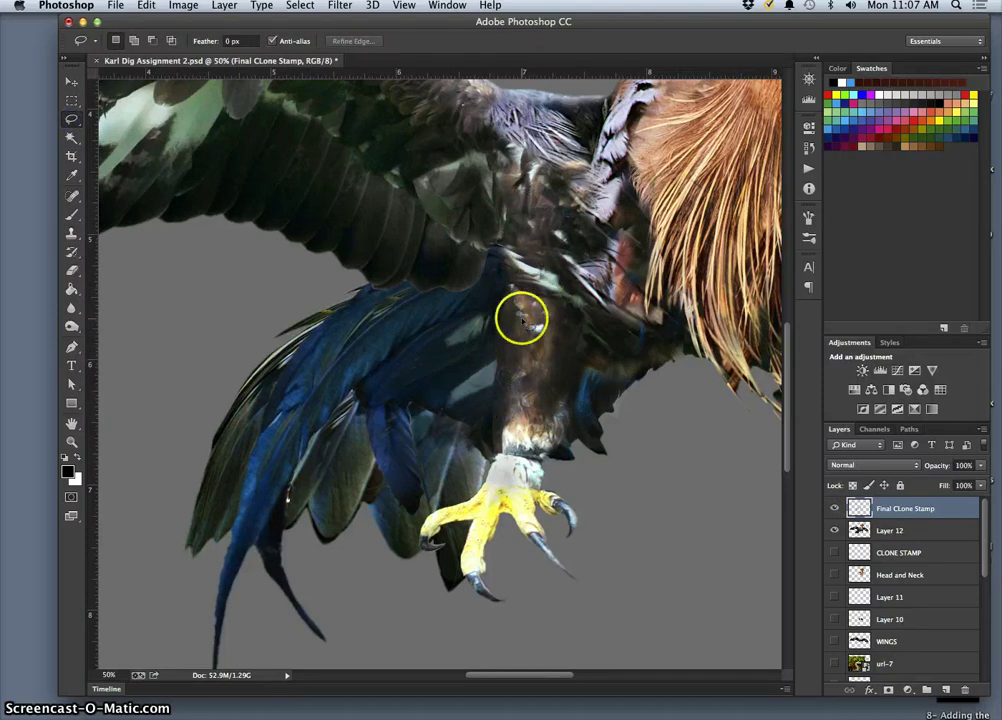
{"action": "left_click_drag", "start_coordinate": [504, 418], "coordinate": [523, 382]}
{"action": "left_click", "coordinate": [530, 372]}
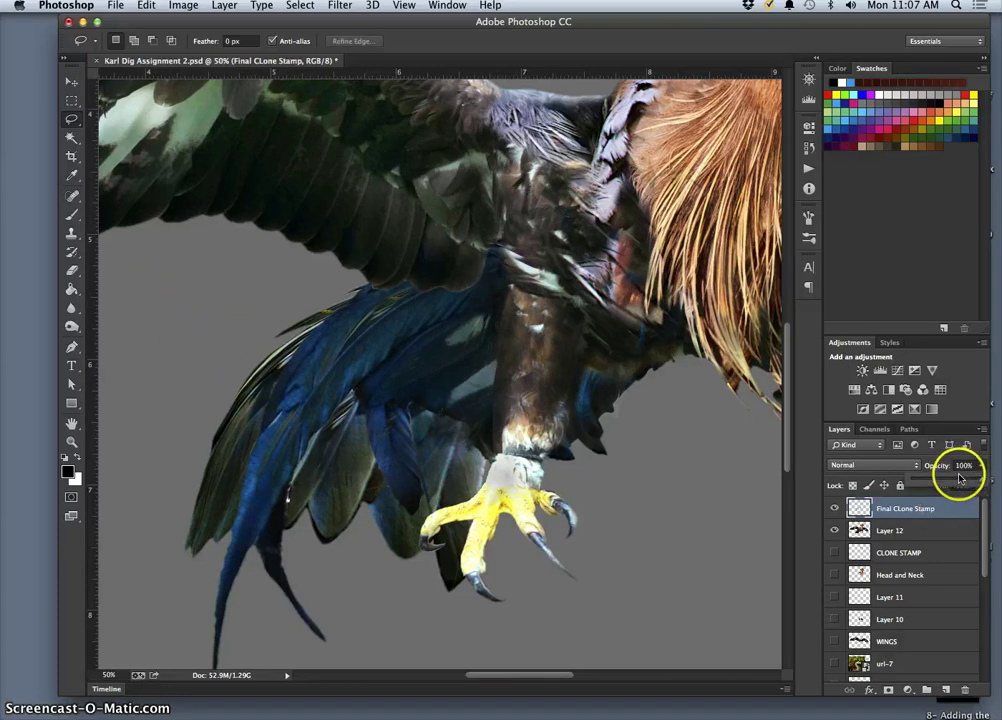
Set the Final CLone Stamp layer's opacity to 86%
{"action": "key", "text": "super+minus"}
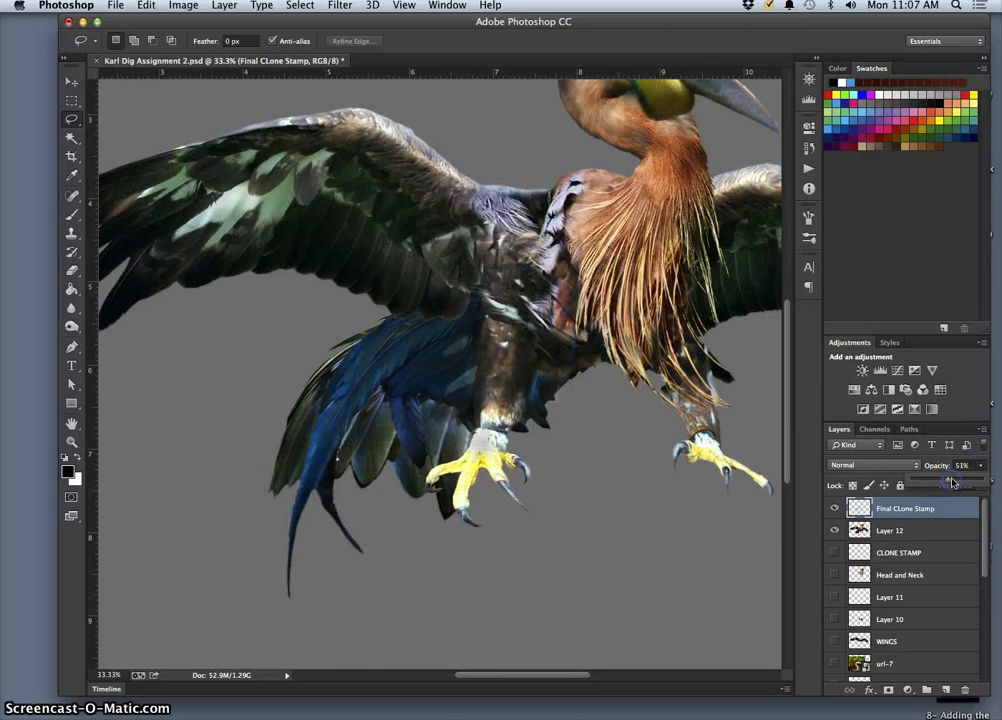
{"action": "left_click_drag", "start_coordinate": [952, 483], "coordinate": [966, 481]}
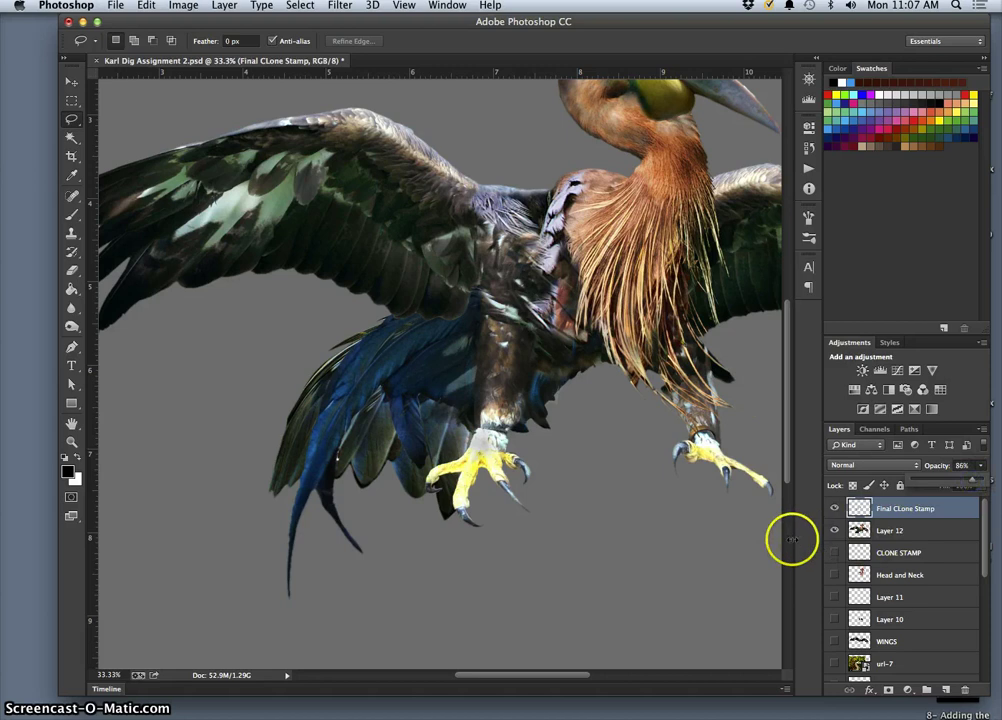
Examine the whole creature and its wing beside the head's beak at several magnifications
{"action": "key", "text": "super+minus"}
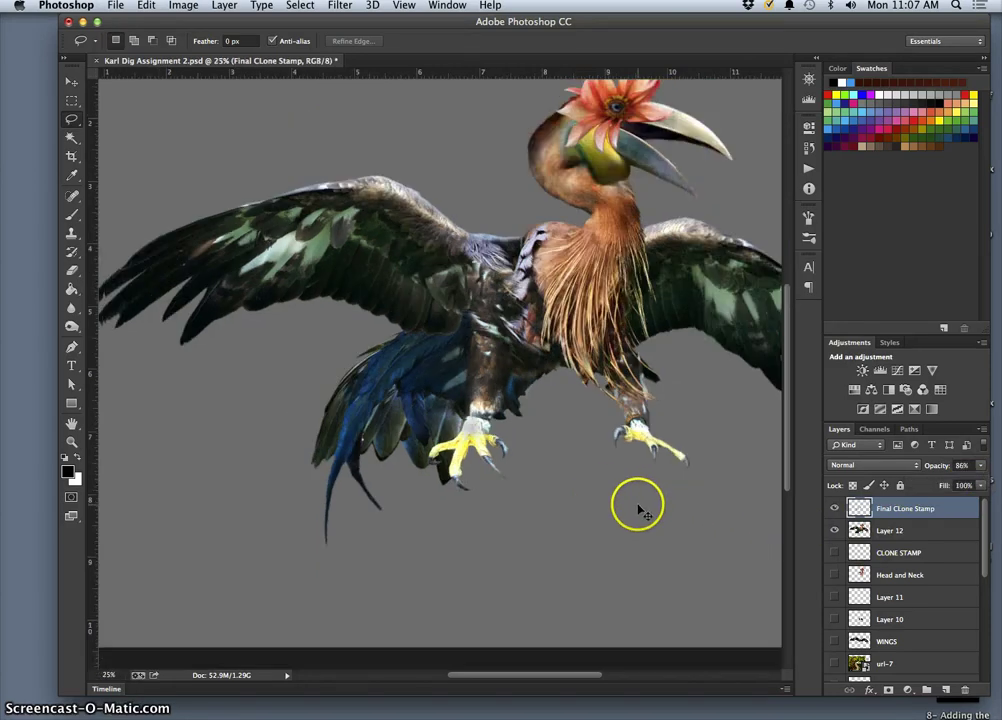
{"action": "key", "text": "super+minus"}
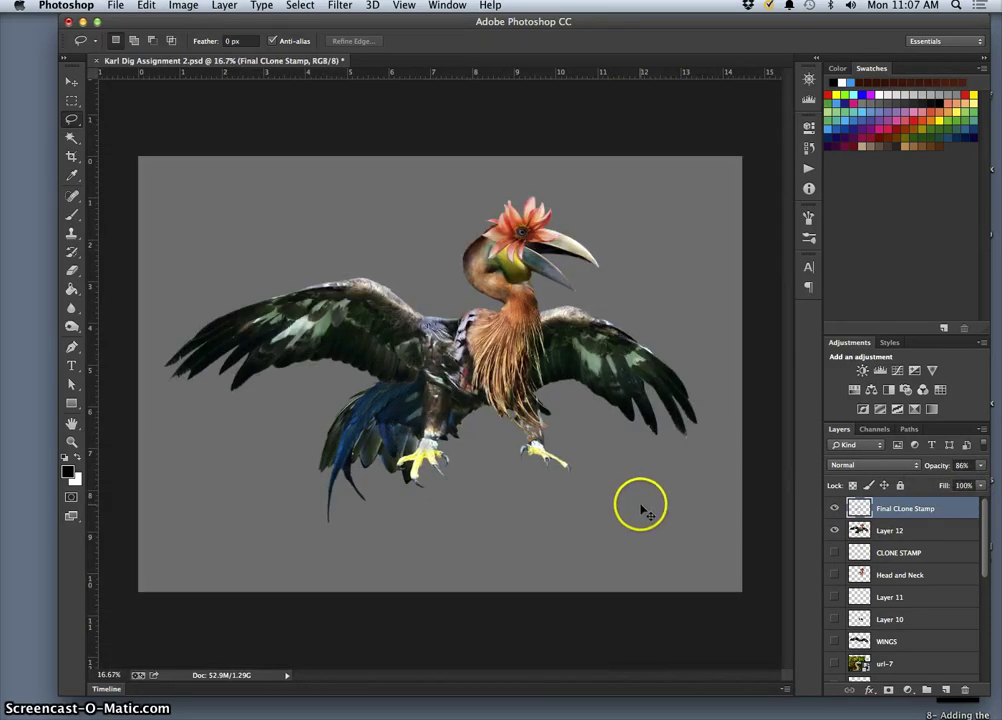
{"action": "key", "text": "super+plus"}
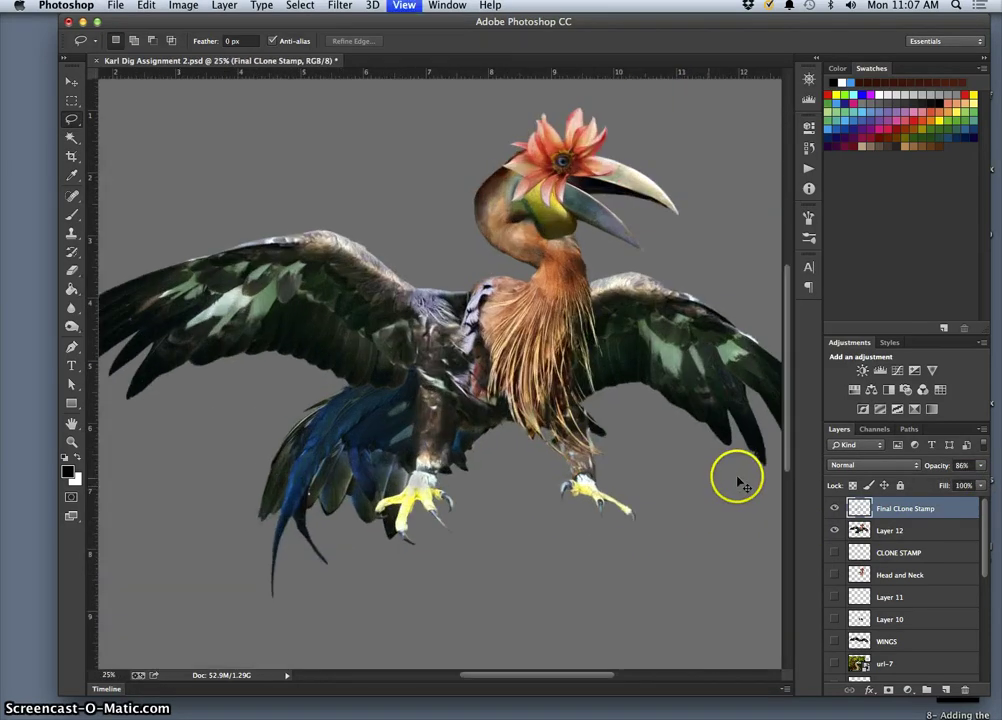
{"action": "key", "text": "super+plus"}
{"action": "key", "text": "super+plus"}
{"action": "key", "text": "space"}
{"action": "left_click_drag", "start_coordinate": [727, 396], "coordinate": [505, 361]}
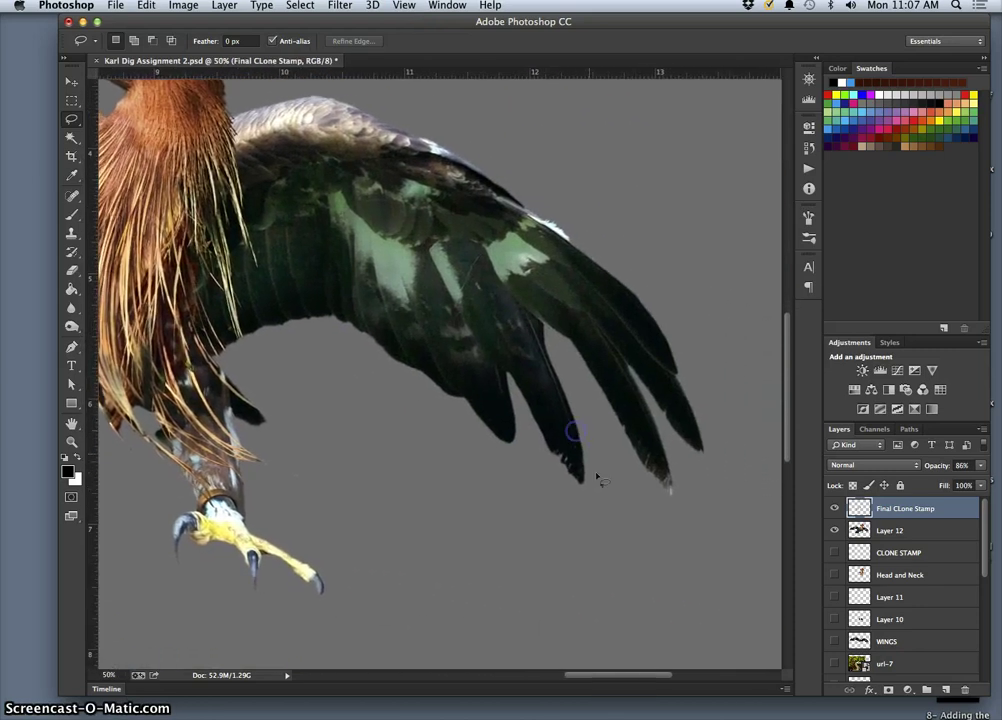
Outline the pale tip of the wing's long outer feather on Layer 12 with the Lasso, and delete it
{"action": "key", "text": "super+minus"}
{"action": "key", "text": "super+equal"}
{"action": "key", "text": "super+equal"}
{"action": "left_click_drag", "start_coordinate": [691, 464], "coordinate": [438, 366]}
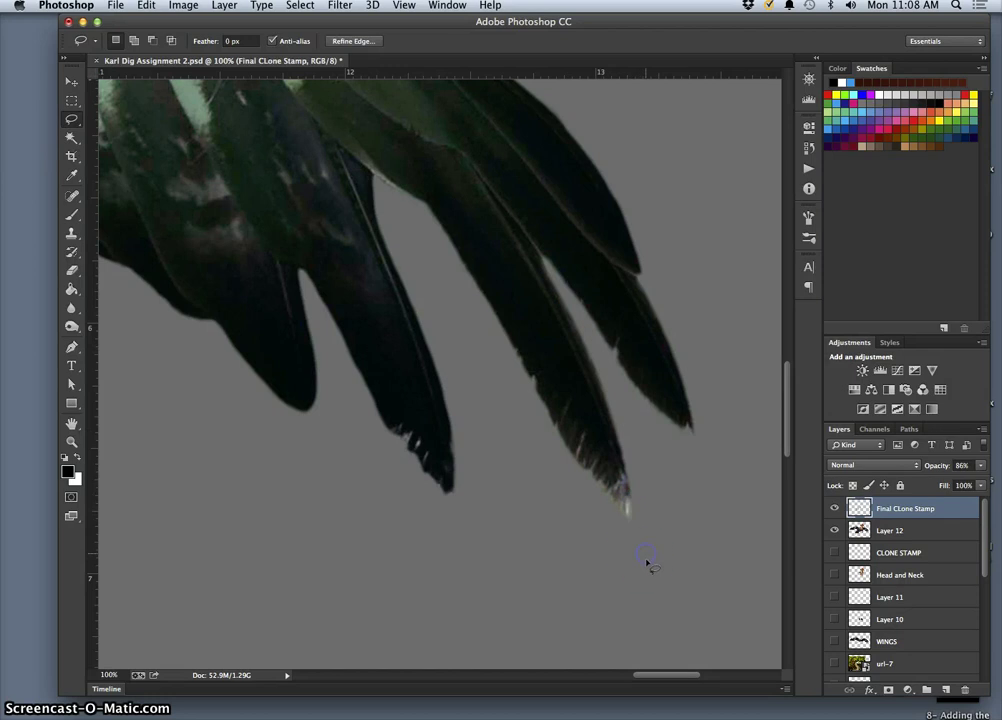
{"action": "left_click", "coordinate": [886, 531]}
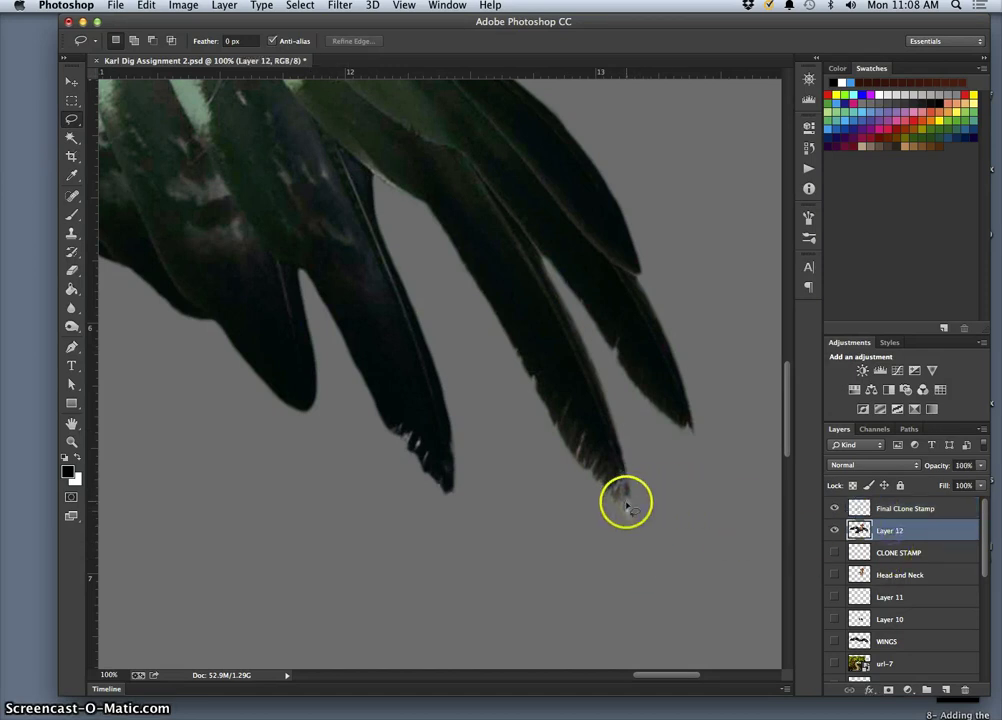
{"action": "left_click_drag", "start_coordinate": [640, 498], "coordinate": [646, 507]}
{"action": "key", "text": "Delete"}
Compare the whole creature with the grey Layer 8 backdrop hidden and shown
{"action": "left_click", "coordinate": [658, 579], "text": "alt"}
{"action": "left_click", "coordinate": [659, 579], "text": "alt"}
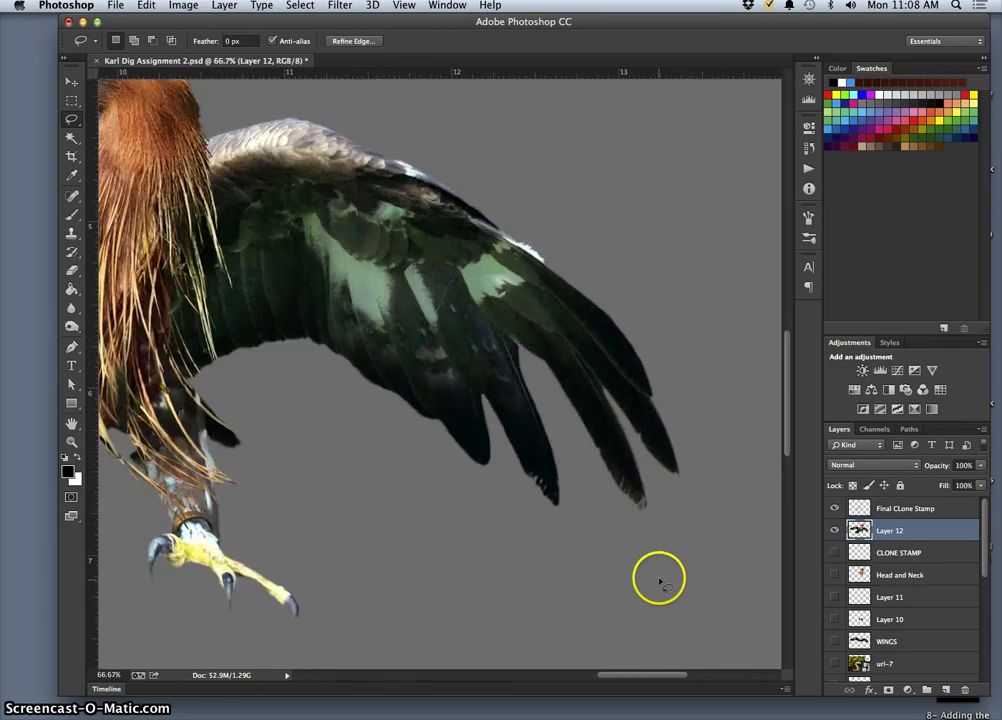
{"action": "left_click", "coordinate": [660, 576], "text": "alt"}
{"action": "left_click", "coordinate": [659, 569], "text": "alt"}
{"action": "scroll", "coordinate": [659, 567], "scroll_direction": "down", "scroll_amount": 2}
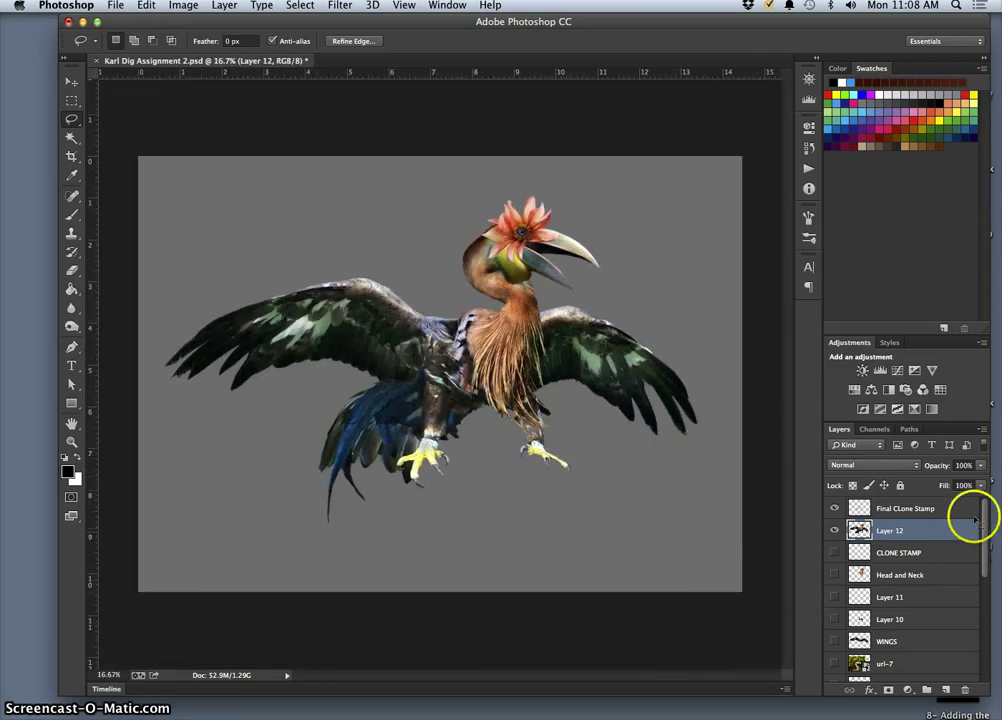
{"action": "left_click_drag", "start_coordinate": [984, 521], "coordinate": [906, 682]}
{"action": "left_click", "coordinate": [836, 651]}
{"action": "left_click", "coordinate": [836, 651]}
{"action": "left_click", "coordinate": [836, 651]}
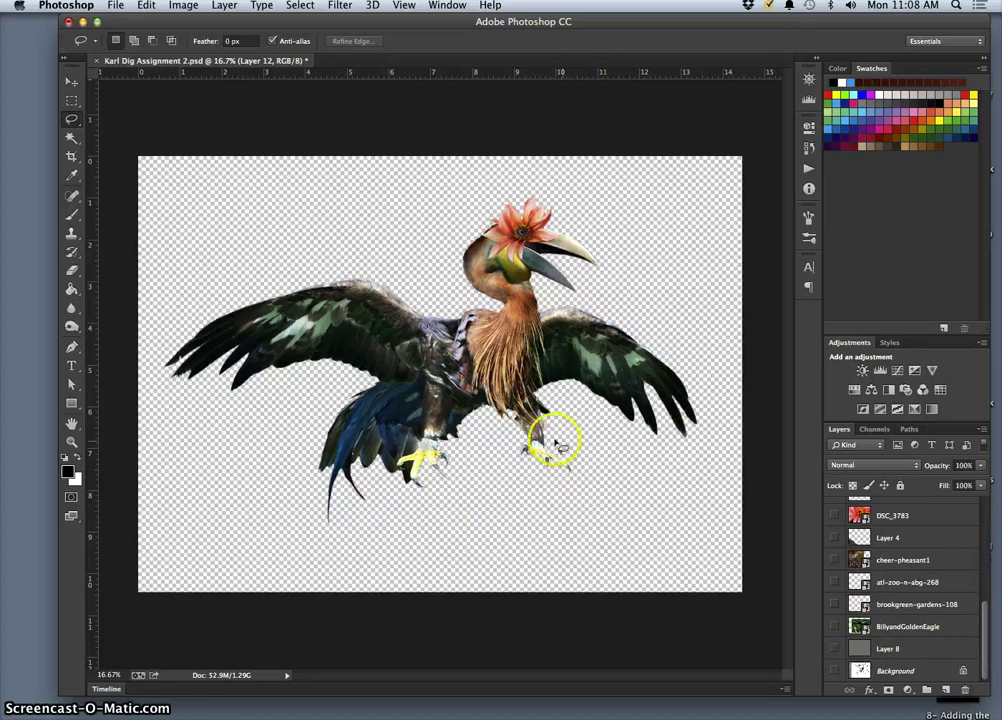
{"action": "left_click", "coordinate": [836, 651]}
{"action": "left_click", "coordinate": [836, 651]}
{"action": "left_click", "coordinate": [836, 651]}
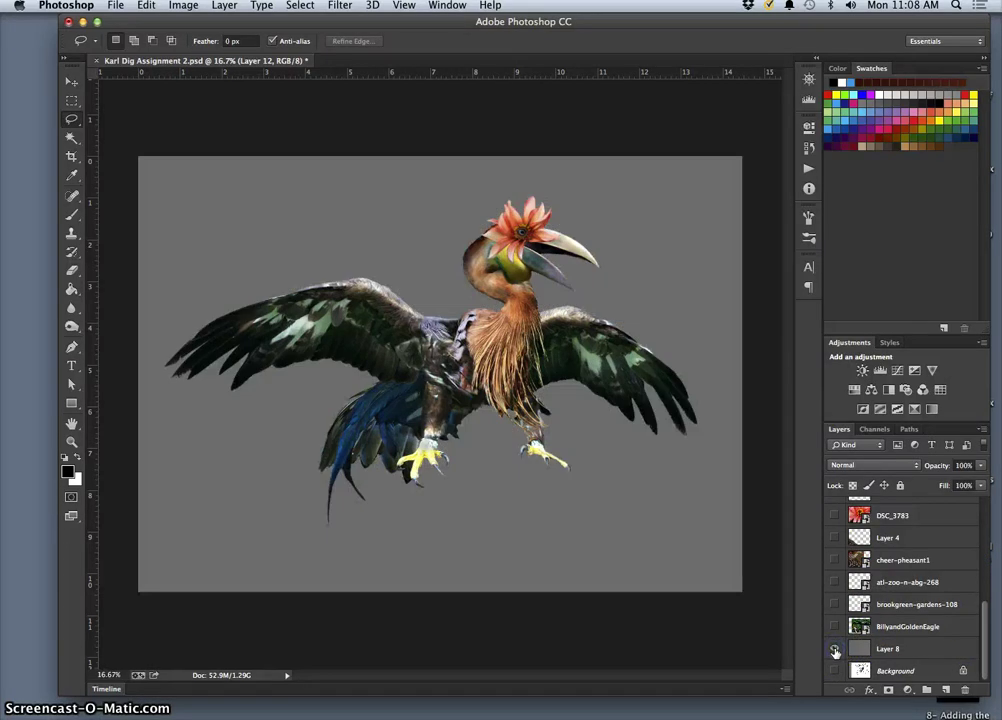
{"action": "left_click", "coordinate": [836, 651]}
{"action": "left_click", "coordinate": [836, 651]}
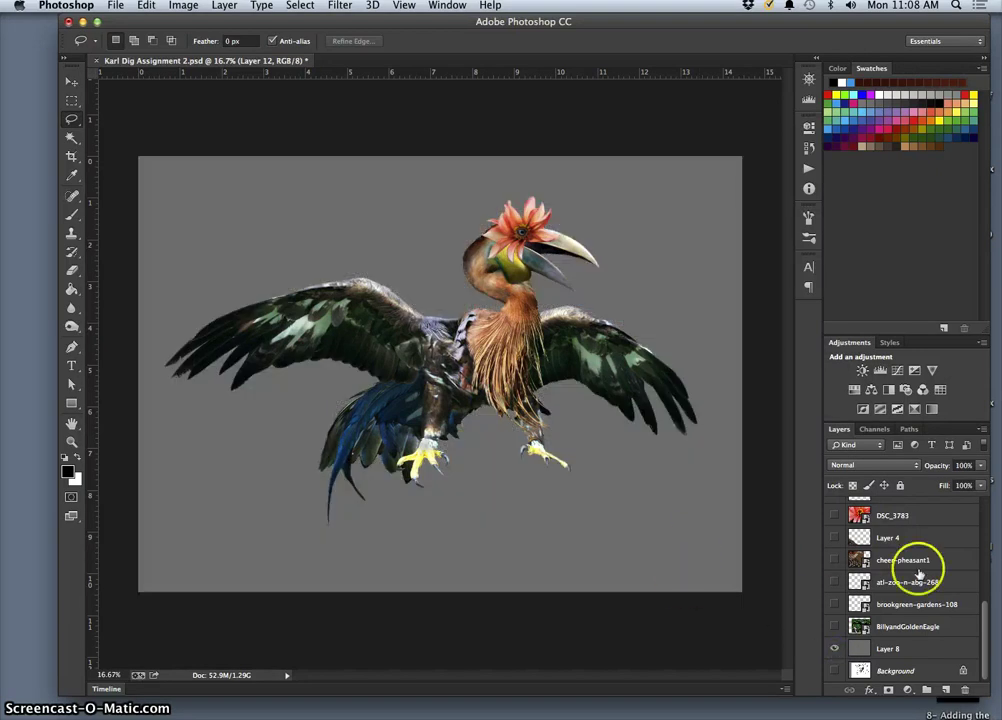
Activate the Burn tool and compare the composite with Layer 12 hidden and shown
{"action": "left_click_drag", "start_coordinate": [984, 625], "coordinate": [989, 490]}
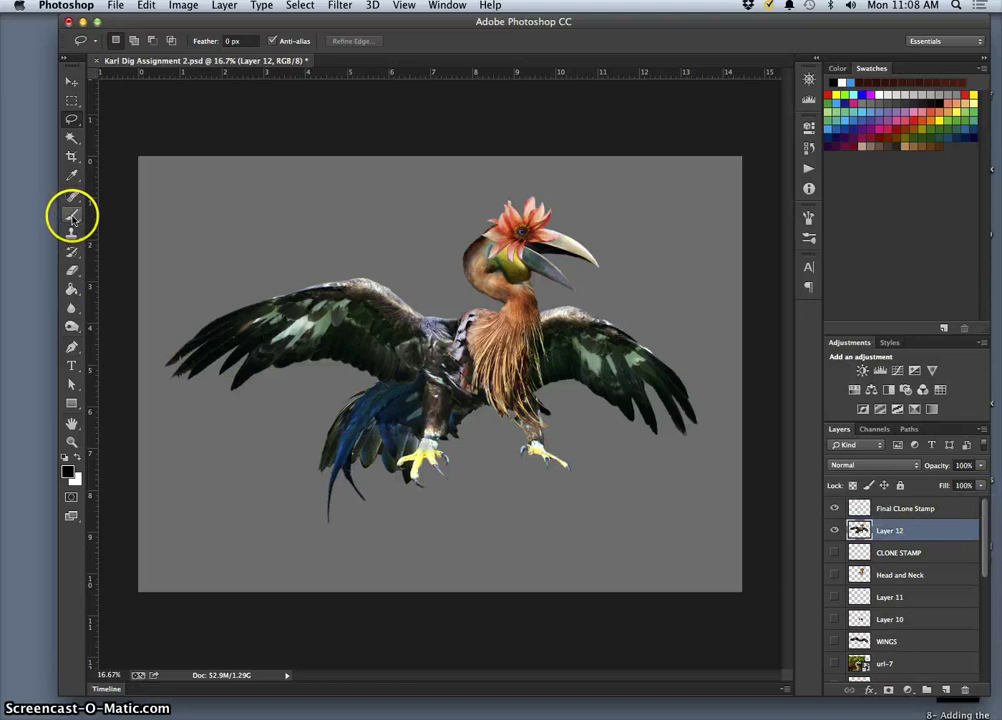
{"action": "left_click", "coordinate": [72, 327]}
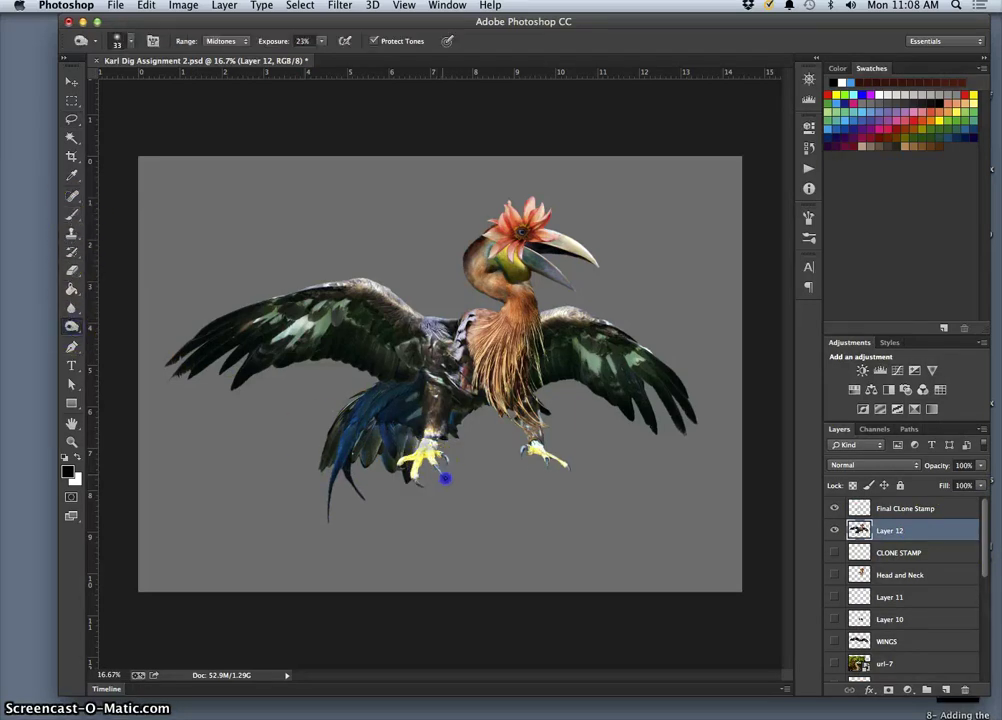
{"action": "left_click", "coordinate": [835, 531]}
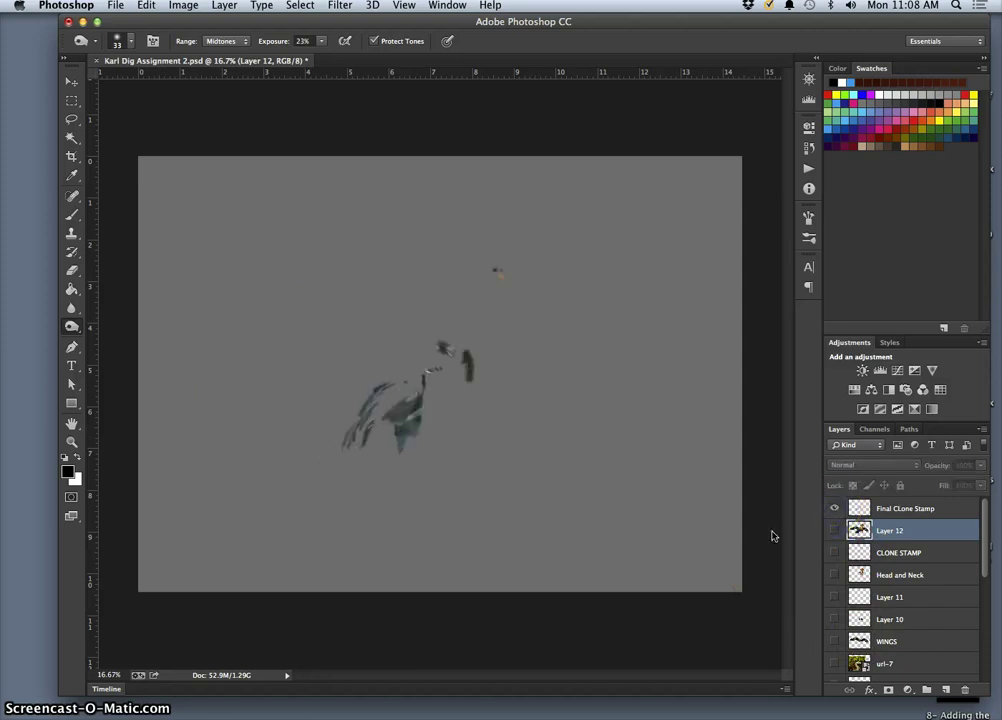
{"action": "left_click", "coordinate": [833, 532]}
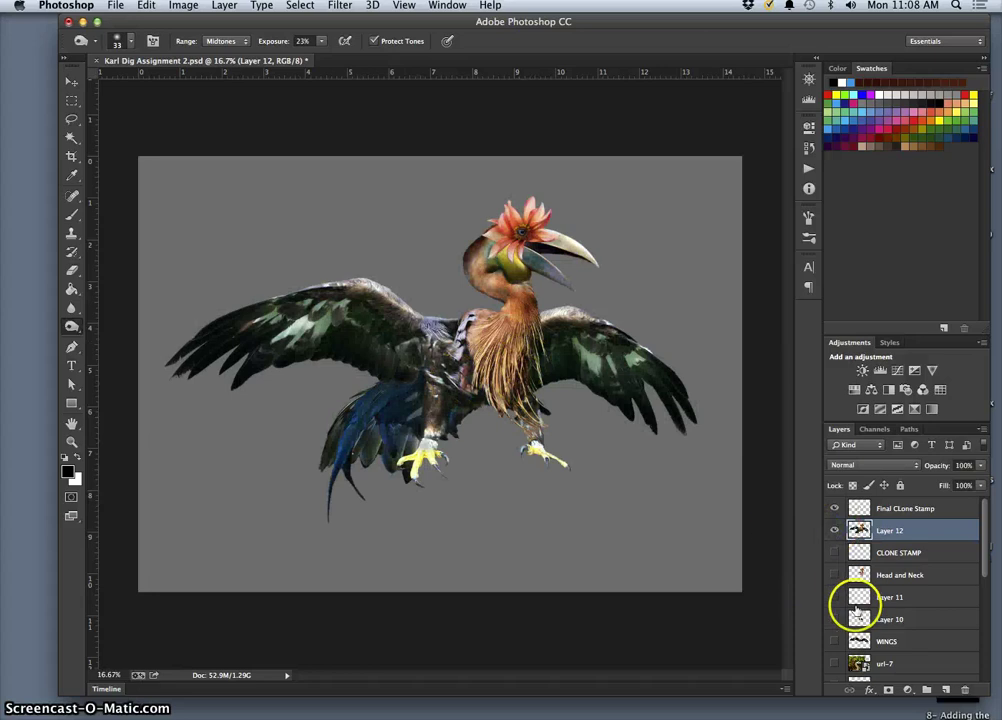
Hide the grey Layer 8 backdrop and keep the Background layer hidden to leave the creature on transparency
{"action": "left_click_drag", "start_coordinate": [980, 539], "coordinate": [984, 668]}
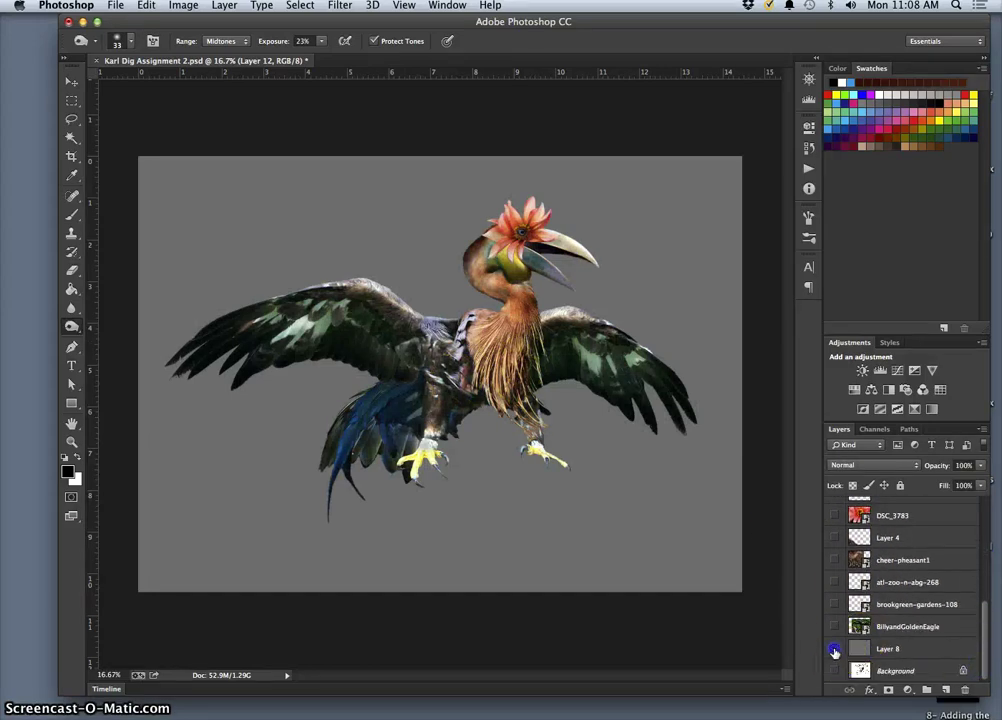
{"action": "left_click_drag", "start_coordinate": [837, 653], "coordinate": [838, 678]}
{"action": "left_click", "coordinate": [835, 671]}
{"action": "left_click", "coordinate": [835, 671]}
{"action": "left_click", "coordinate": [835, 671]}
{"action": "left_click", "coordinate": [835, 671]}
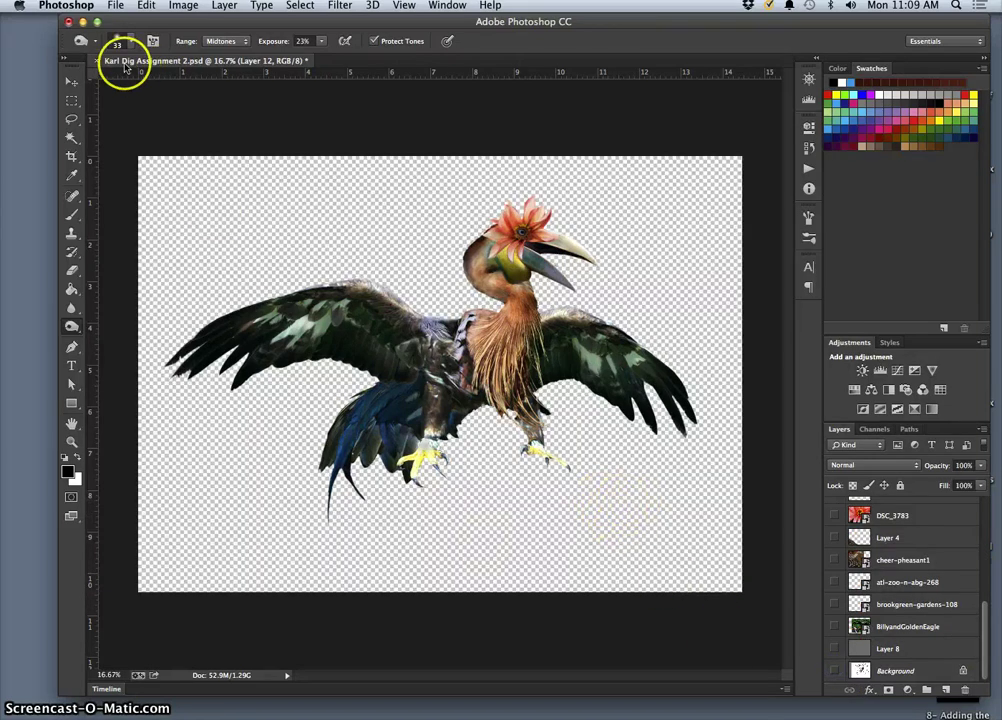
Save a PNG copy in the Dig SP15 Assignment 2 folder with Smallest / Slow compression and no interlacing, and check the desktop
{"action": "left_click", "coordinate": [115, 6]}
{"action": "left_click", "coordinate": [152, 167]}
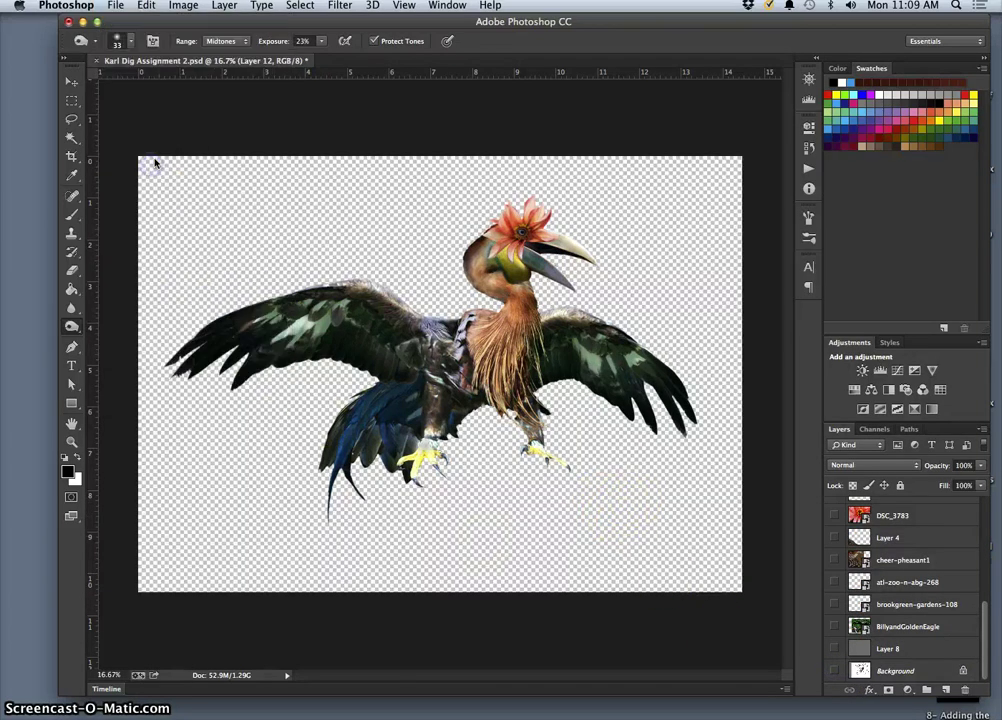
{"action": "left_click", "coordinate": [513, 337]}
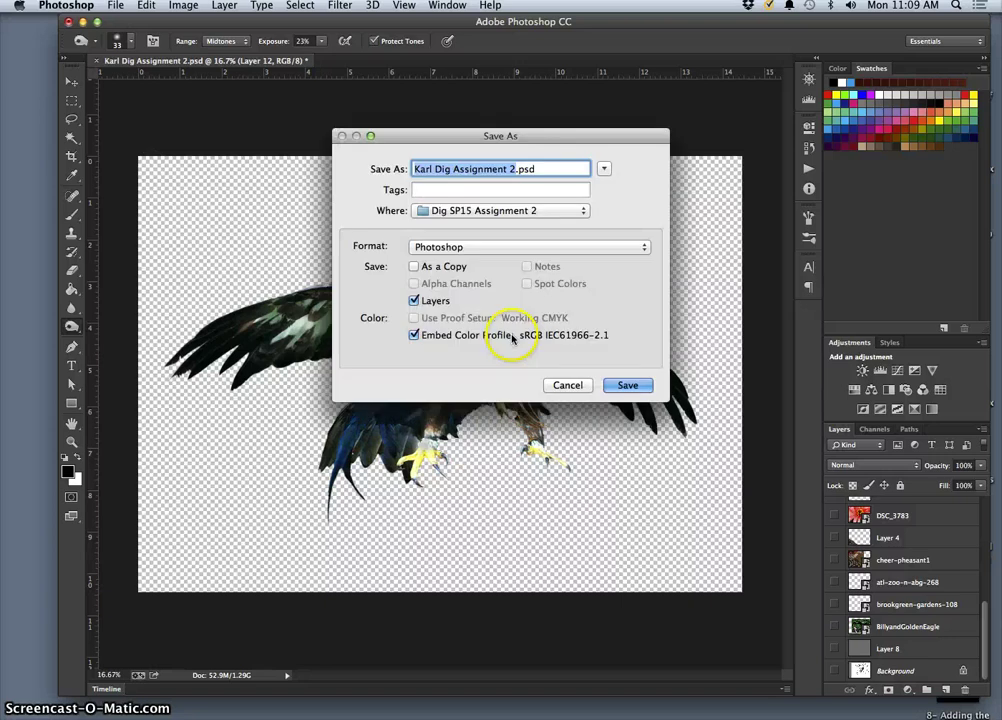
{"action": "left_click", "coordinate": [480, 247]}
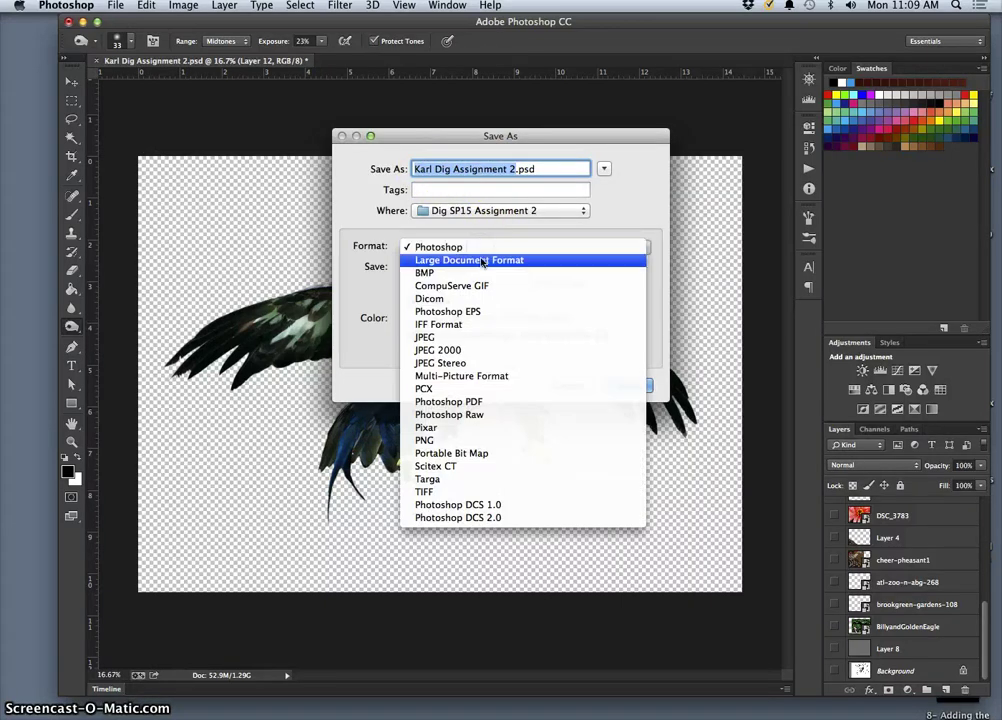
{"action": "left_click", "coordinate": [466, 441]}
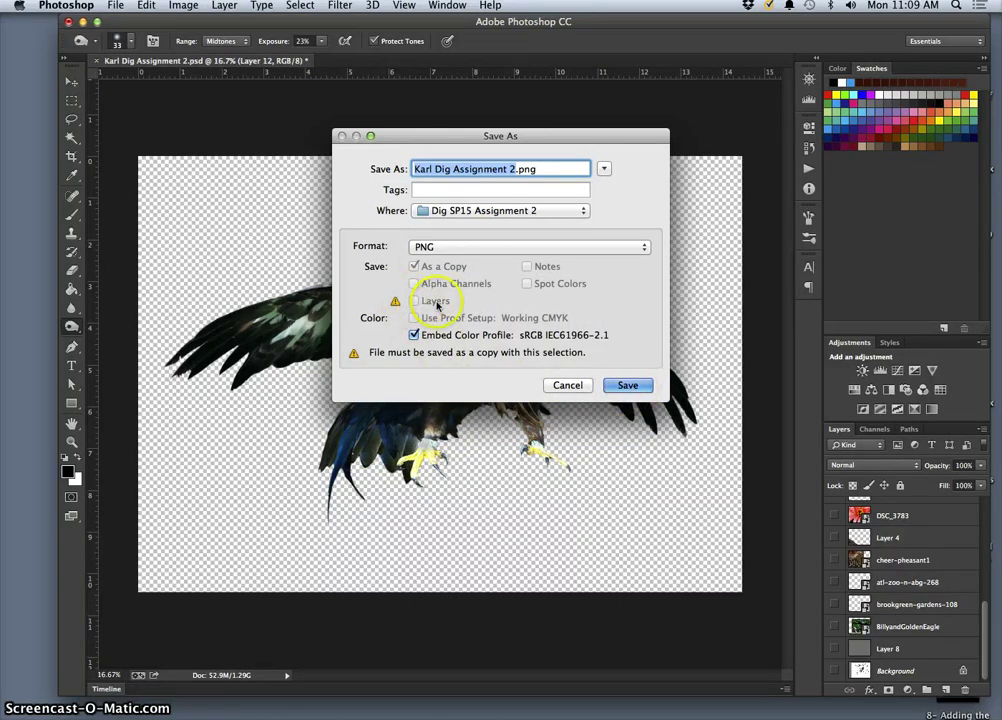
{"action": "left_click", "coordinate": [627, 386]}
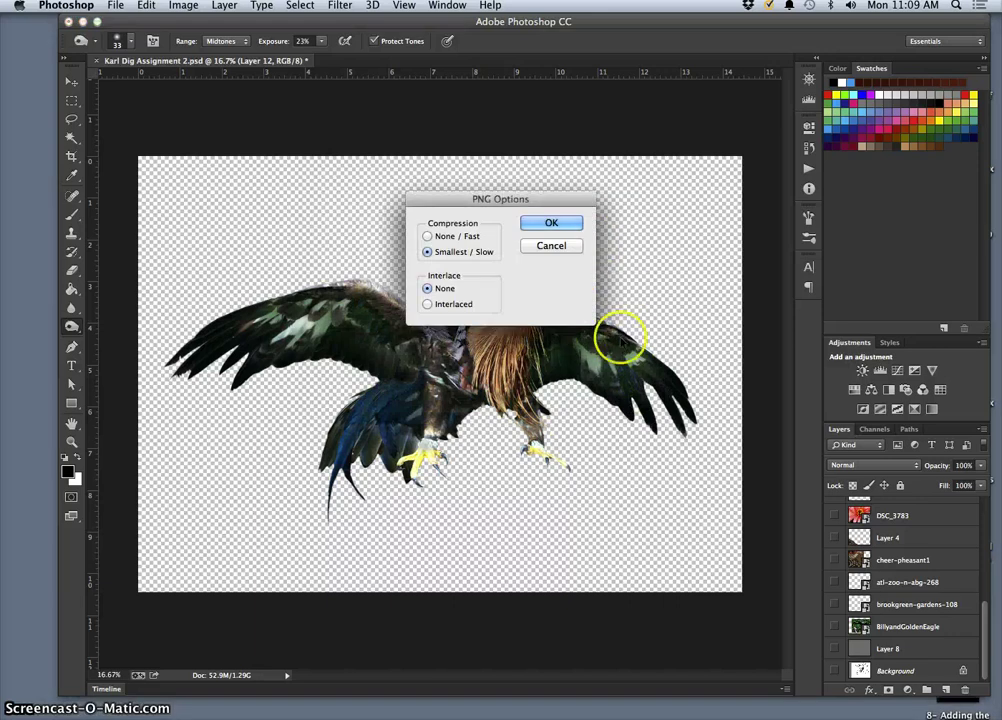
{"action": "left_click", "coordinate": [550, 224]}
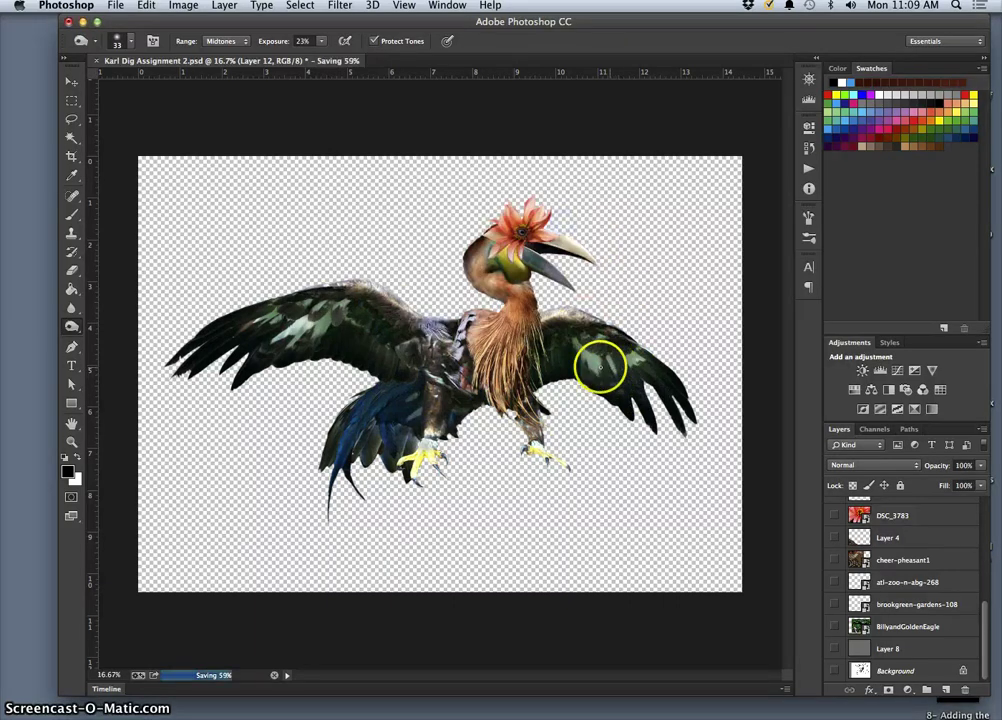
{"action": "key", "text": "F11"}
{"action": "key", "text": "F11"}
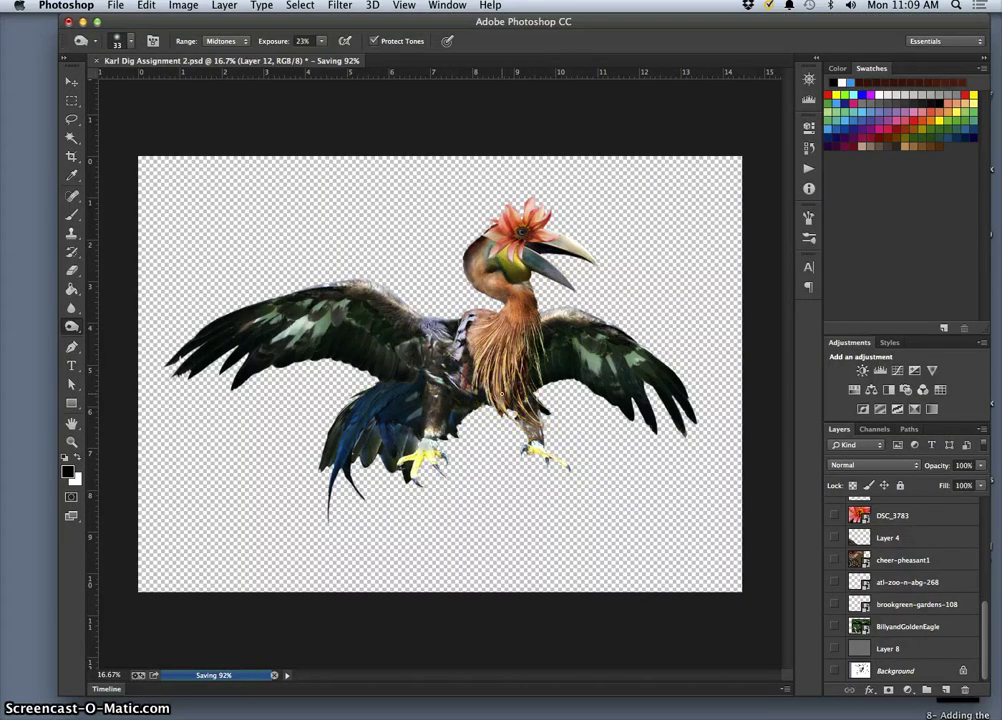
{"action": "key", "text": "F11"}
{"action": "key", "text": "F11"}
Save another PNG copy to the Desktop with the default PNG options, and look for it on the desktop
{"action": "left_click", "coordinate": [116, 6]}
{"action": "left_click", "coordinate": [150, 165]}
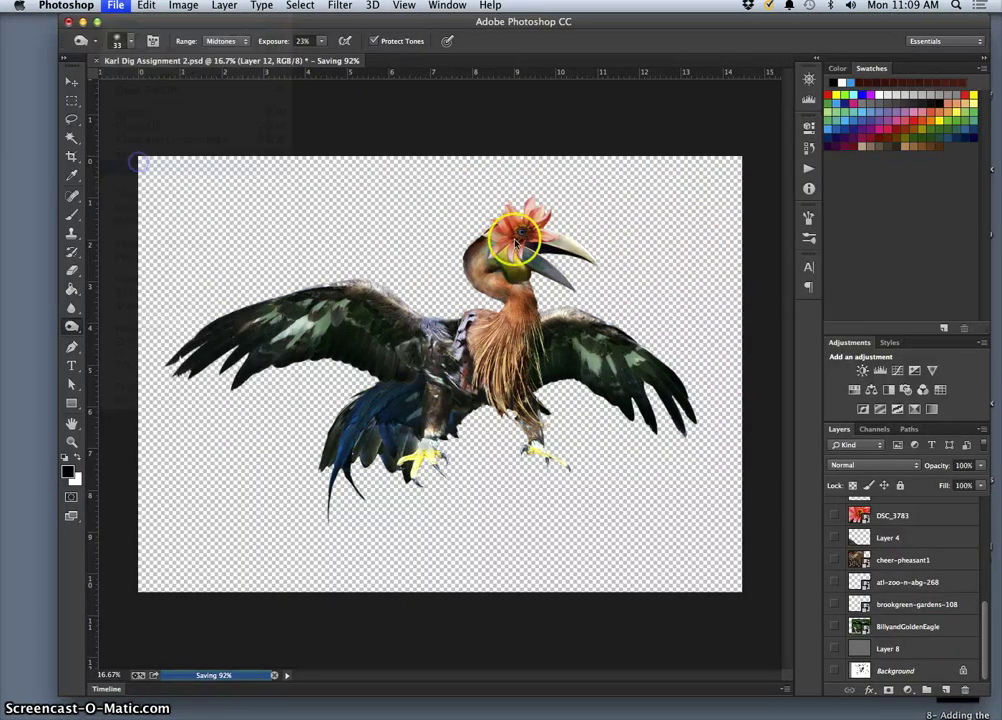
{"action": "left_click", "coordinate": [472, 246]}
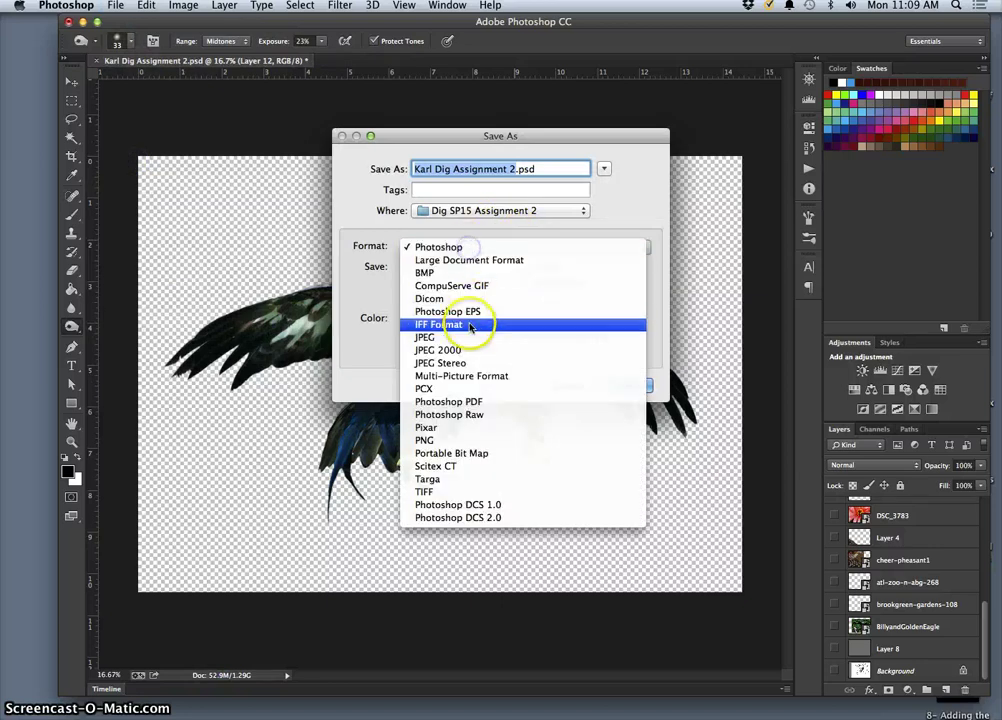
{"action": "left_click", "coordinate": [461, 442]}
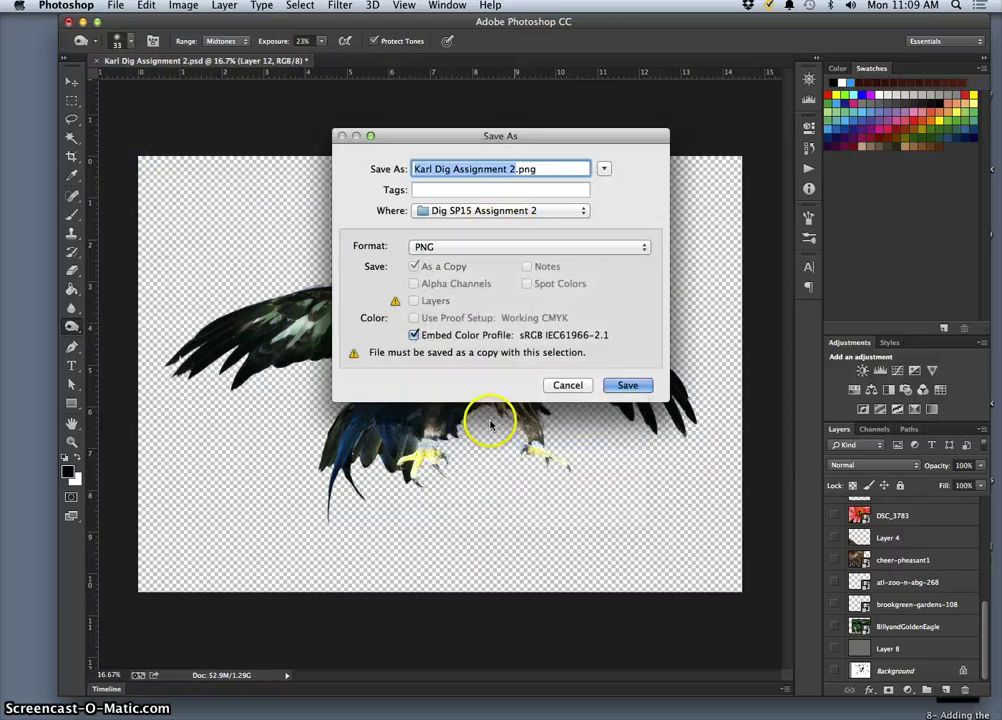
{"action": "key", "text": "super+d"}
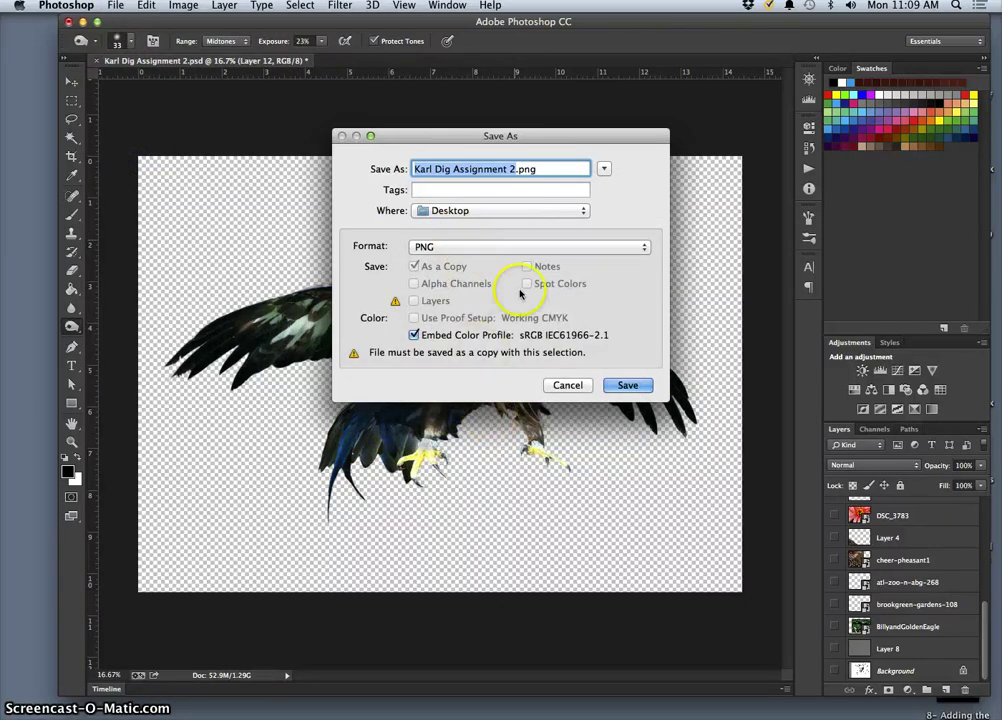
{"action": "left_click", "coordinate": [627, 385]}
{"action": "left_click", "coordinate": [553, 223]}
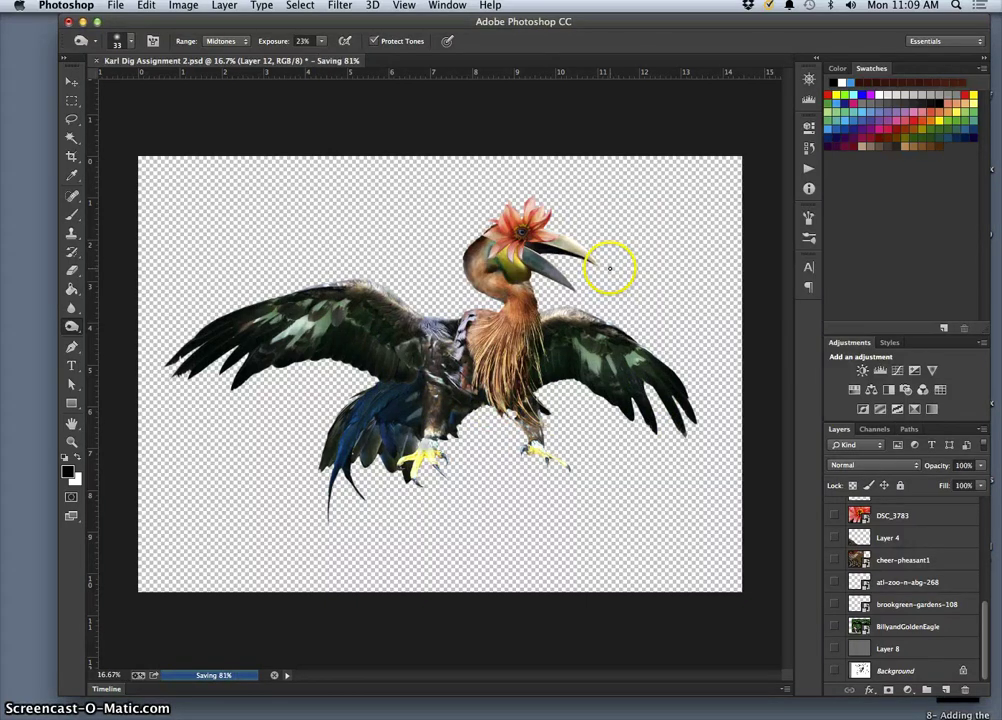
{"action": "key", "text": "F11"}
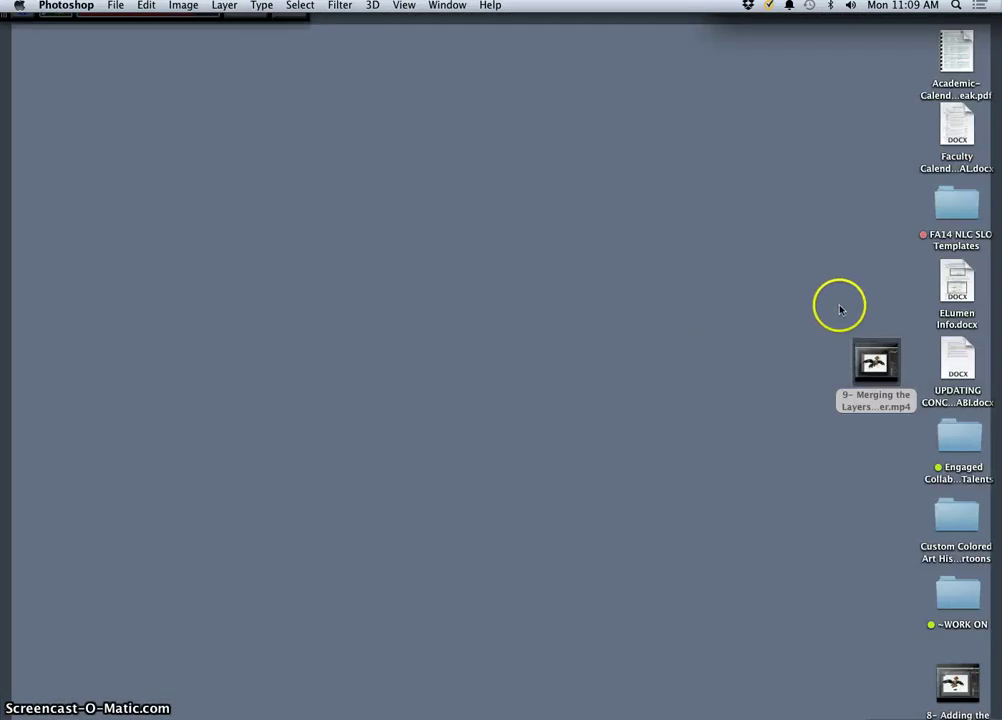
{"action": "key", "text": "F11"}
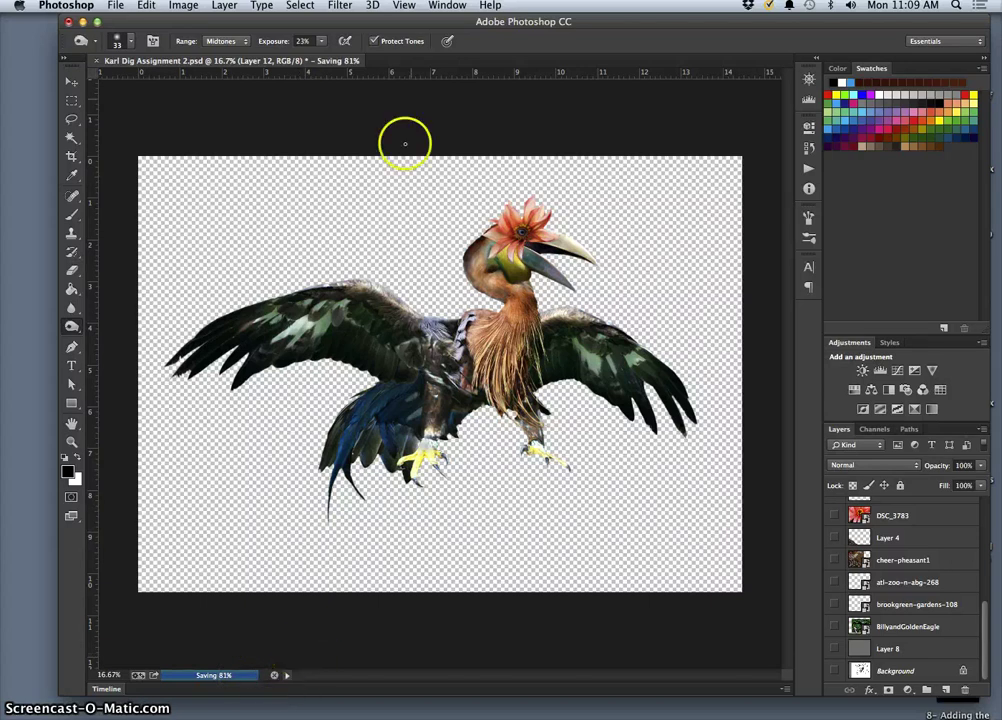
Switch to Finder and go back from the collage creature reference folder to Dig SP15 Assignment 2
{"action": "left_click_drag", "start_coordinate": [454, 19], "coordinate": [417, 22]}
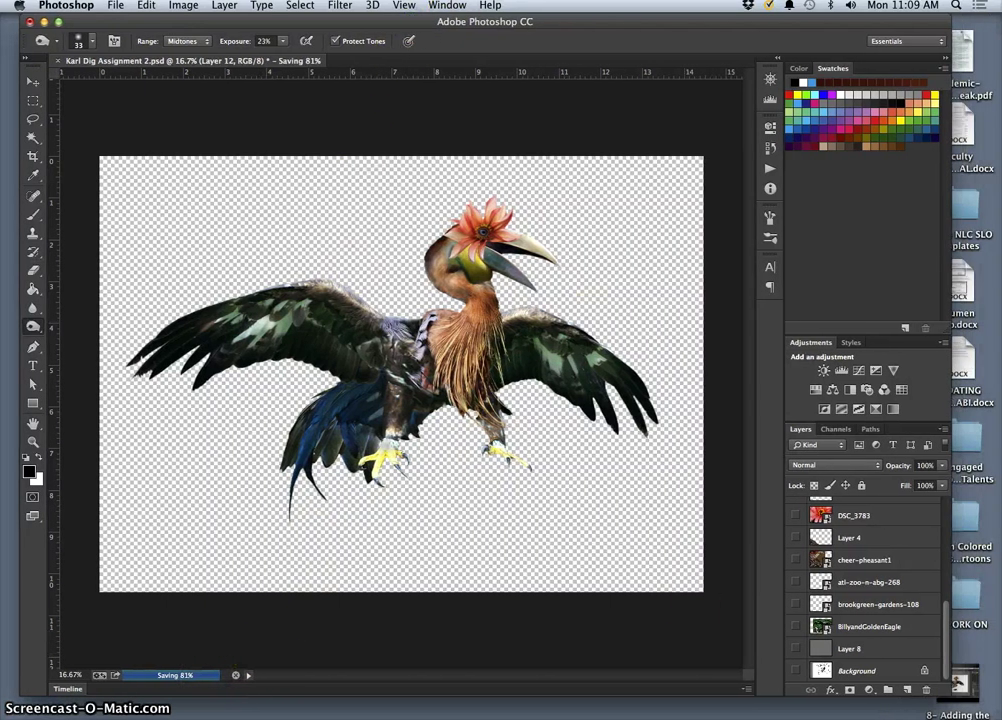
{"action": "mouse_move", "coordinate": [683, 718]}
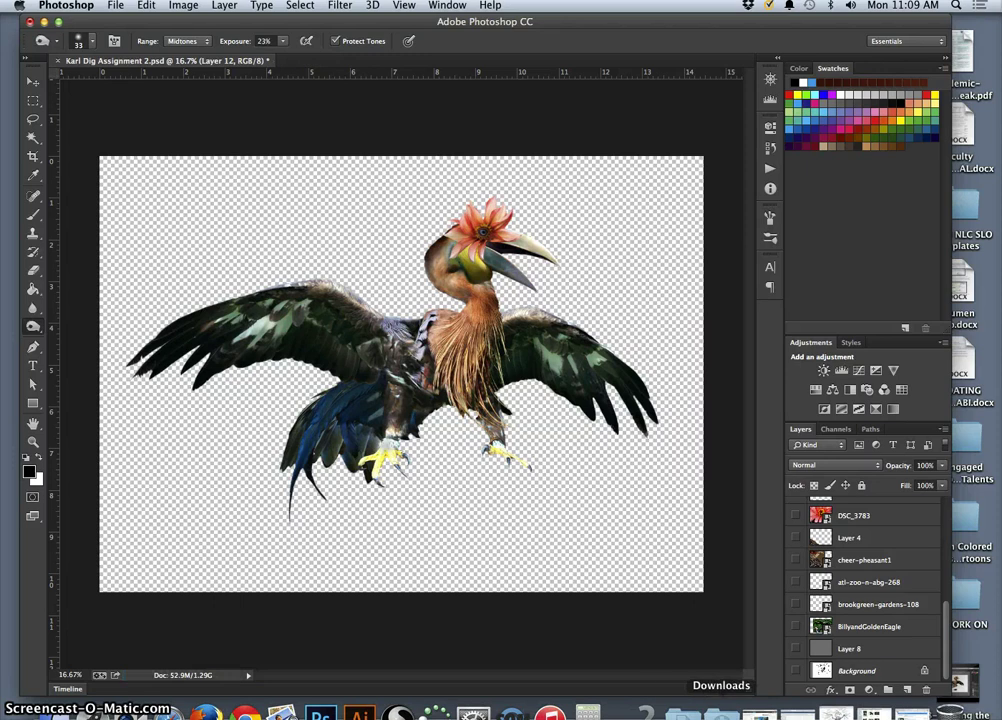
{"action": "left_click", "coordinate": [900, 712]}
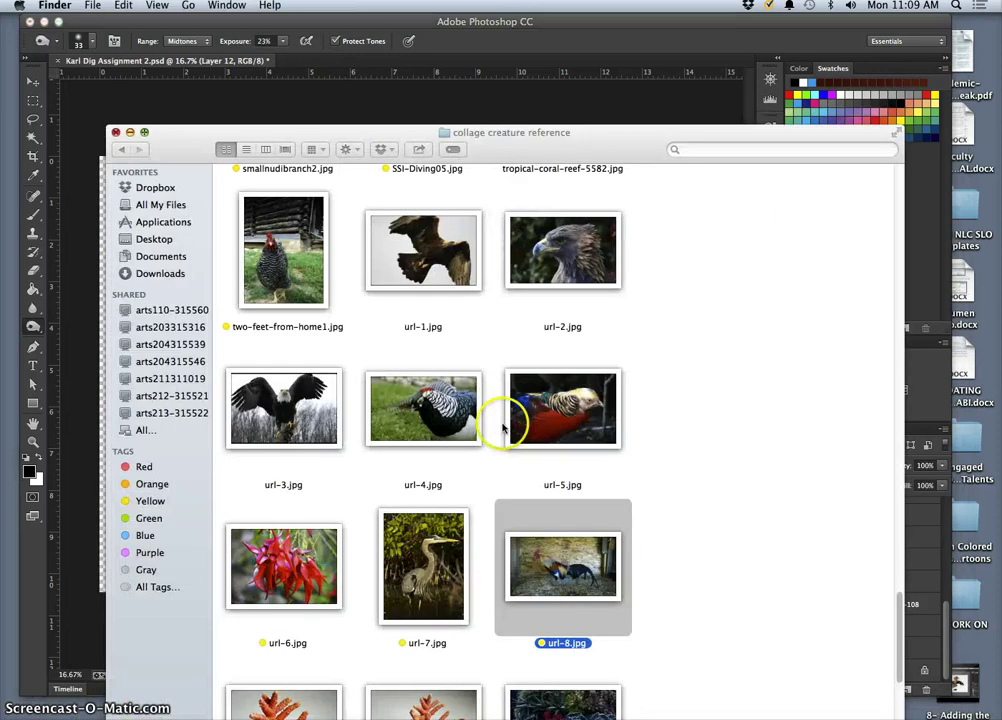
{"action": "left_click_drag", "start_coordinate": [119, 149], "coordinate": [211, 113]}
{"action": "left_click", "coordinate": [210, 113]}
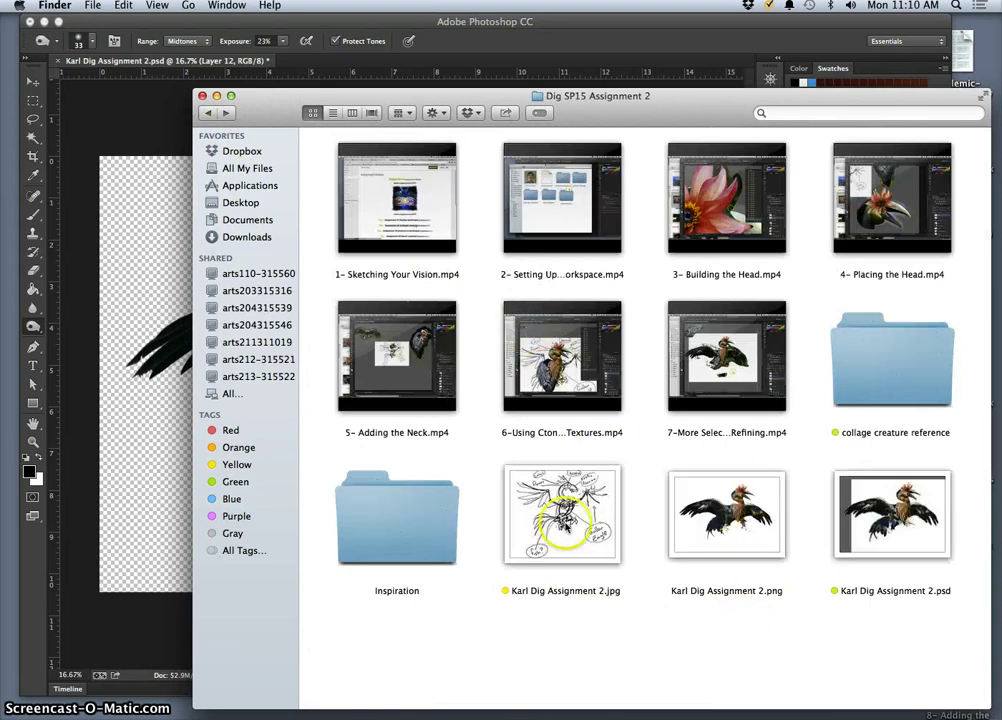
Place the creature sketch JPG on the desktop, along with the three-bird legendary_bird_demons PNG previewed from the Inspiration folder
{"action": "left_click", "coordinate": [538, 502]}
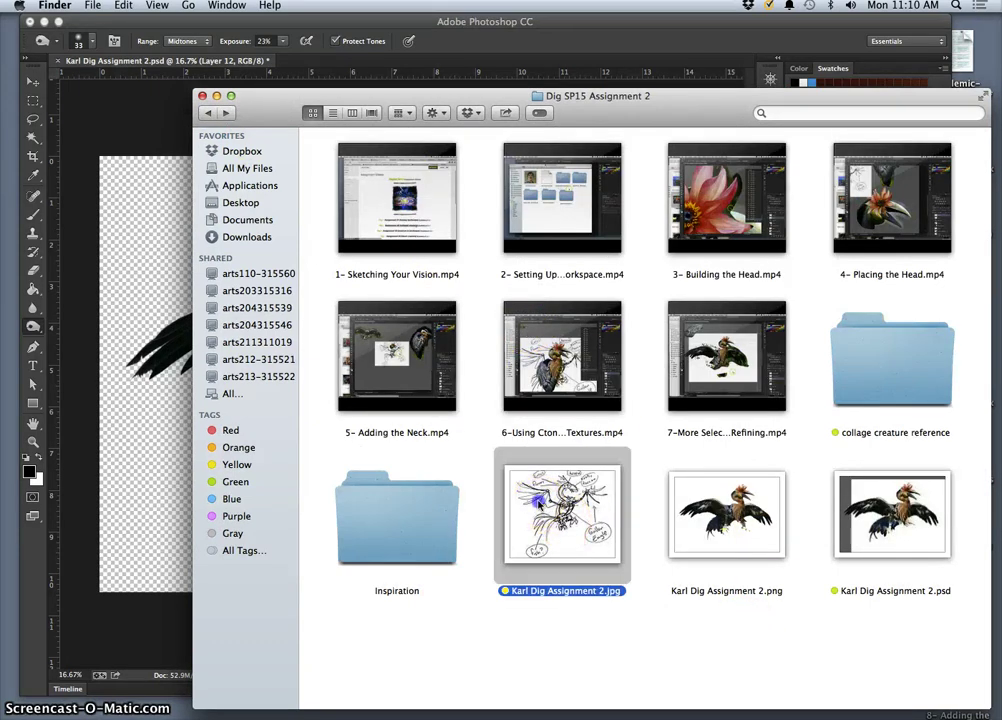
{"action": "left_click_drag", "start_coordinate": [538, 502], "coordinate": [118, 713]}
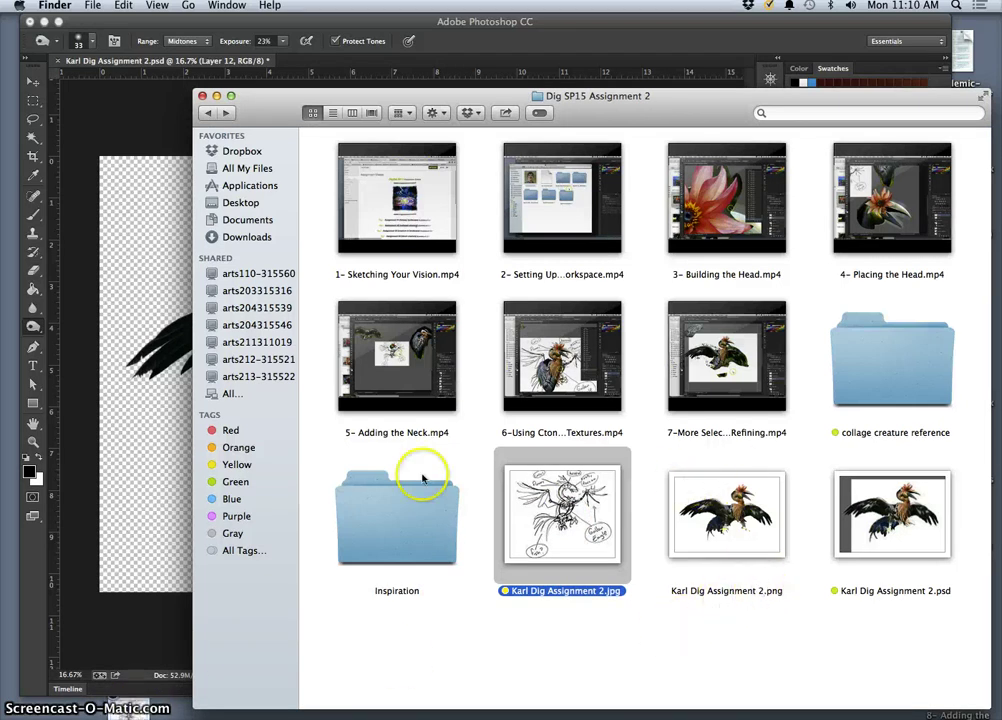
{"action": "double_click", "coordinate": [385, 508]}
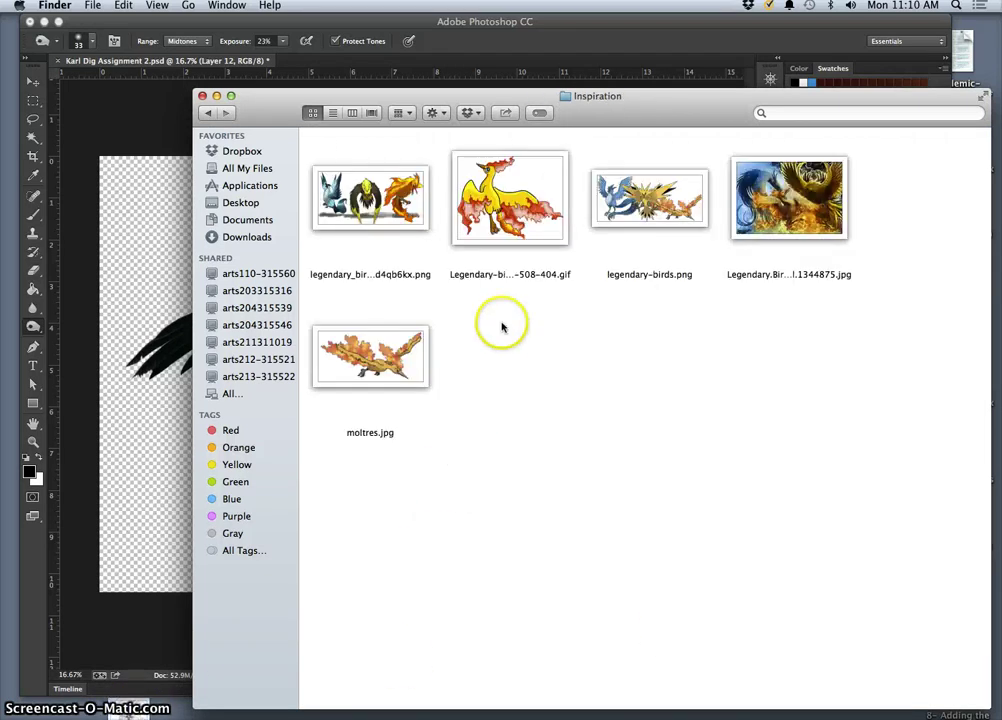
{"action": "left_click", "coordinate": [406, 206]}
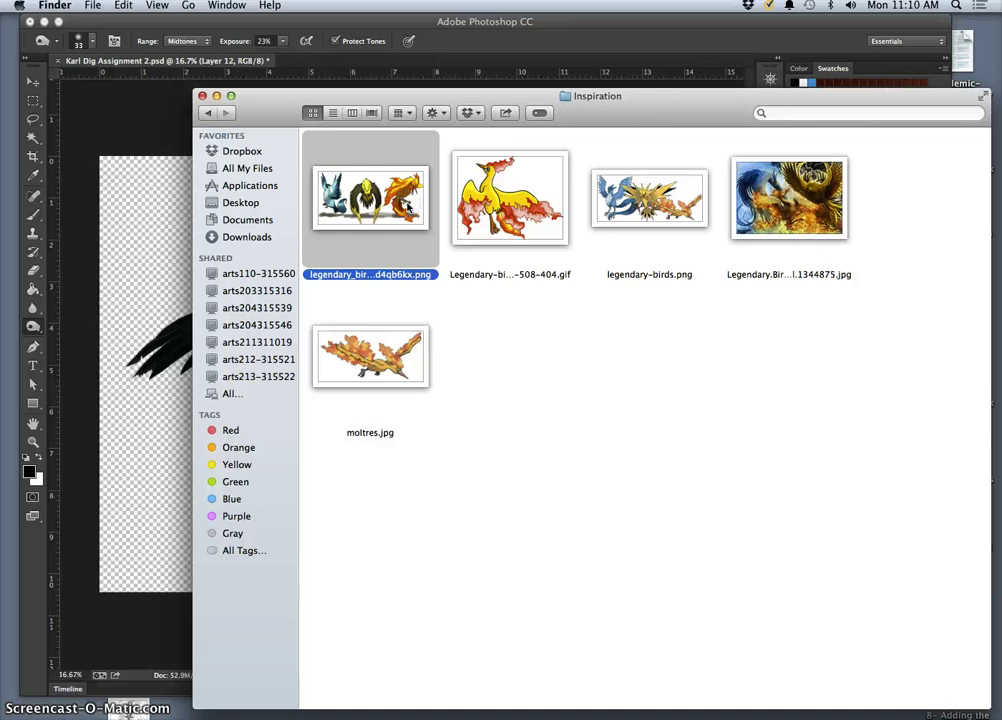
{"action": "double_click", "coordinate": [406, 206]}
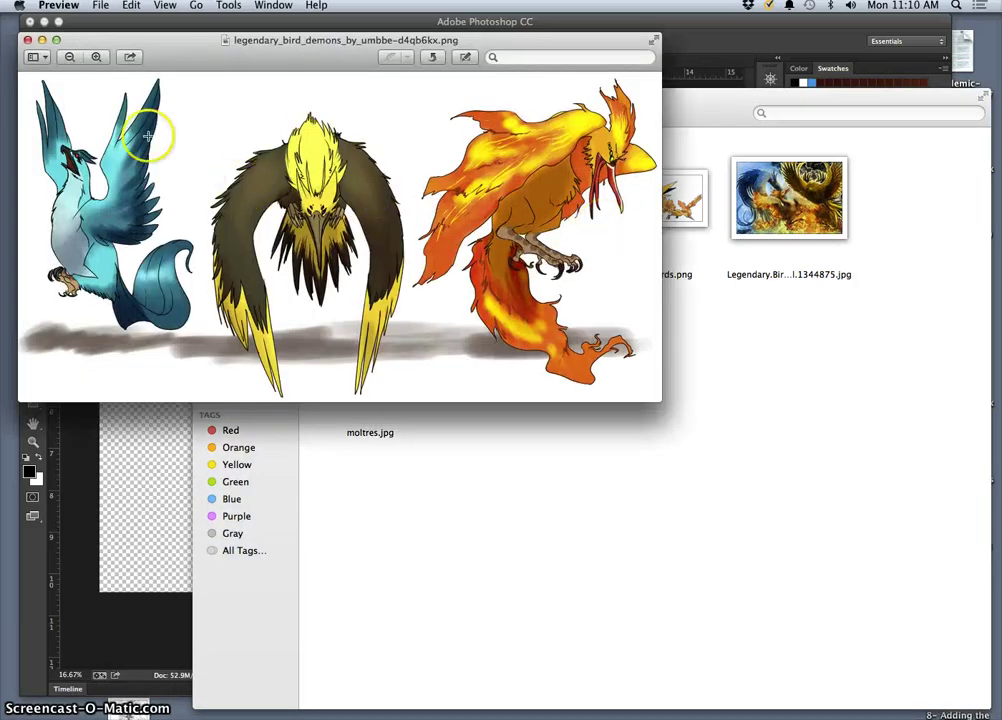
{"action": "left_click", "coordinate": [26, 40]}
{"action": "left_click_drag", "start_coordinate": [343, 207], "coordinate": [70, 706]}
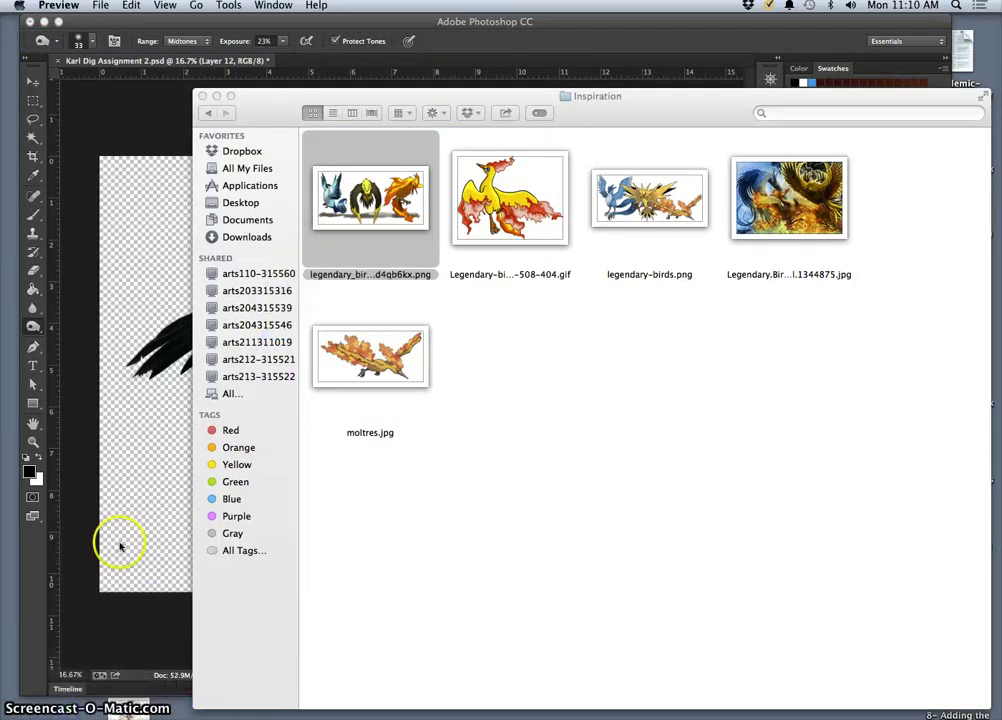
Switch to Photoshop, show the grey Layer 8 backdrop, and save the layered document as a PSD in Dig SP15 Assignment 2
{"action": "left_click", "coordinate": [147, 483]}
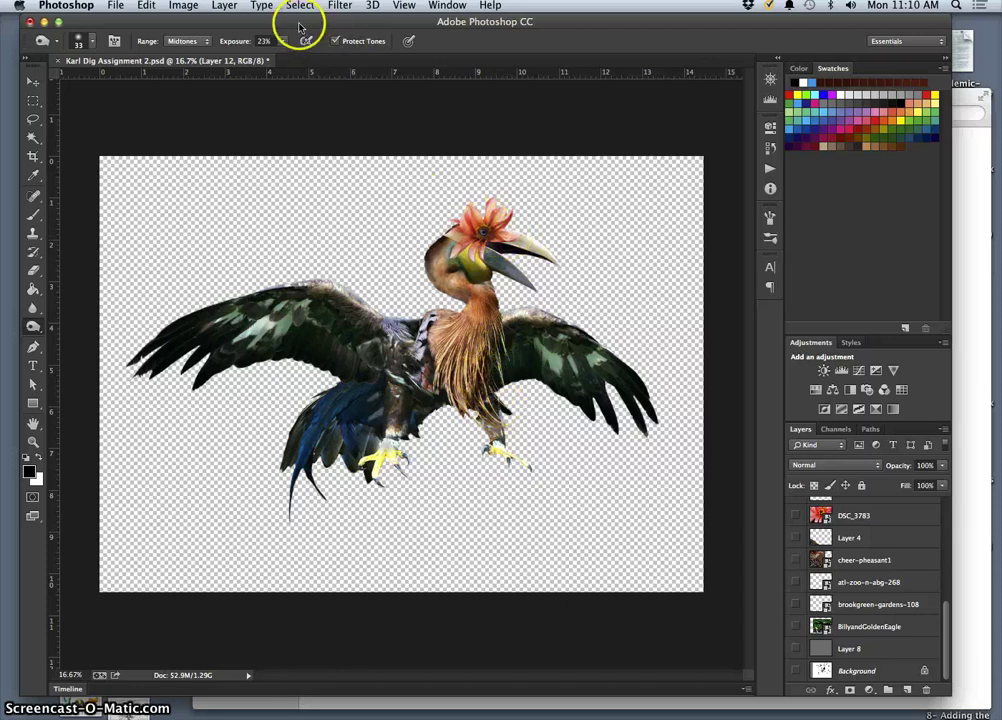
{"action": "mouse_move", "coordinate": [302, 22]}
{"action": "left_mouse_down"}
{"action": "mouse_move", "coordinate": [385, 22]}
{"action": "mouse_move", "coordinate": [302, 12]}
{"action": "left_mouse_up"}
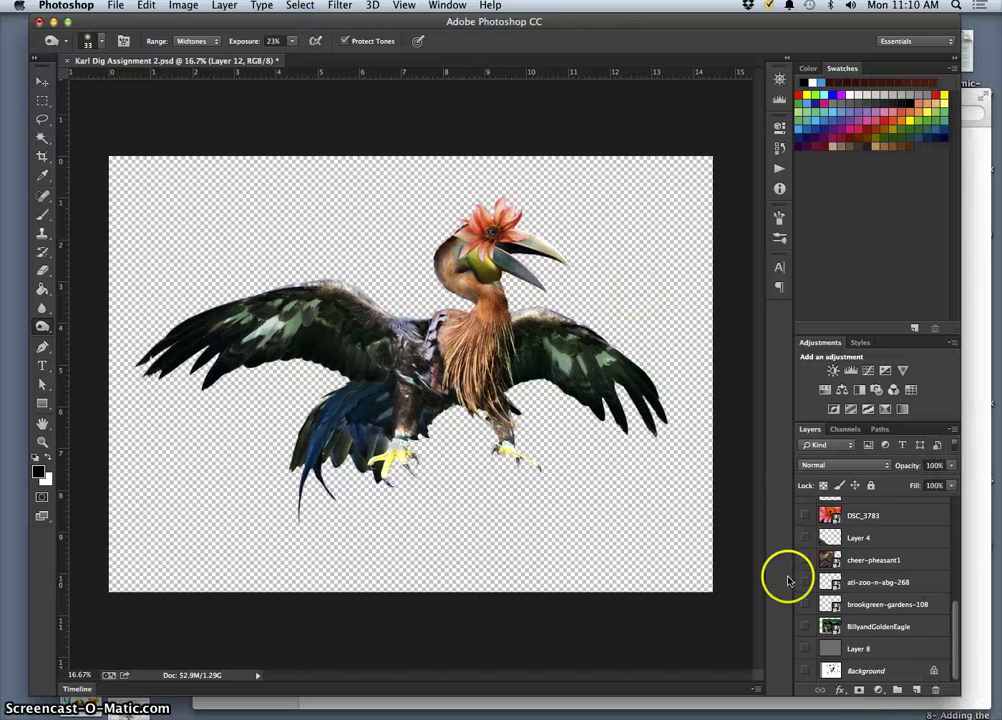
{"action": "left_click", "coordinate": [806, 648]}
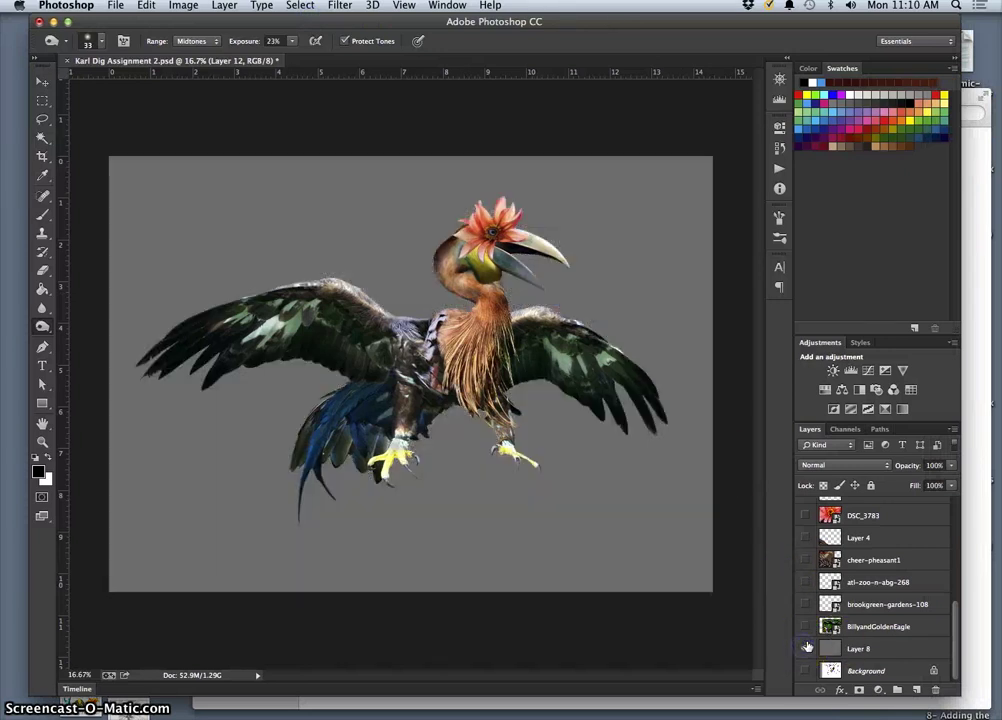
{"action": "left_click", "coordinate": [116, 5]}
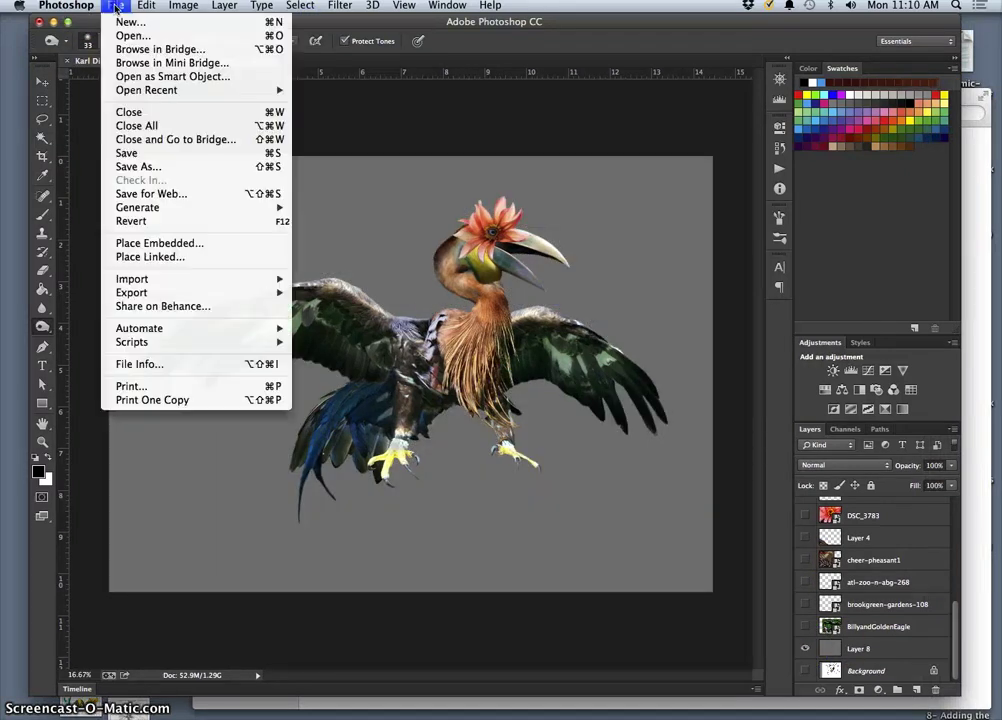
{"action": "left_click", "coordinate": [133, 168]}
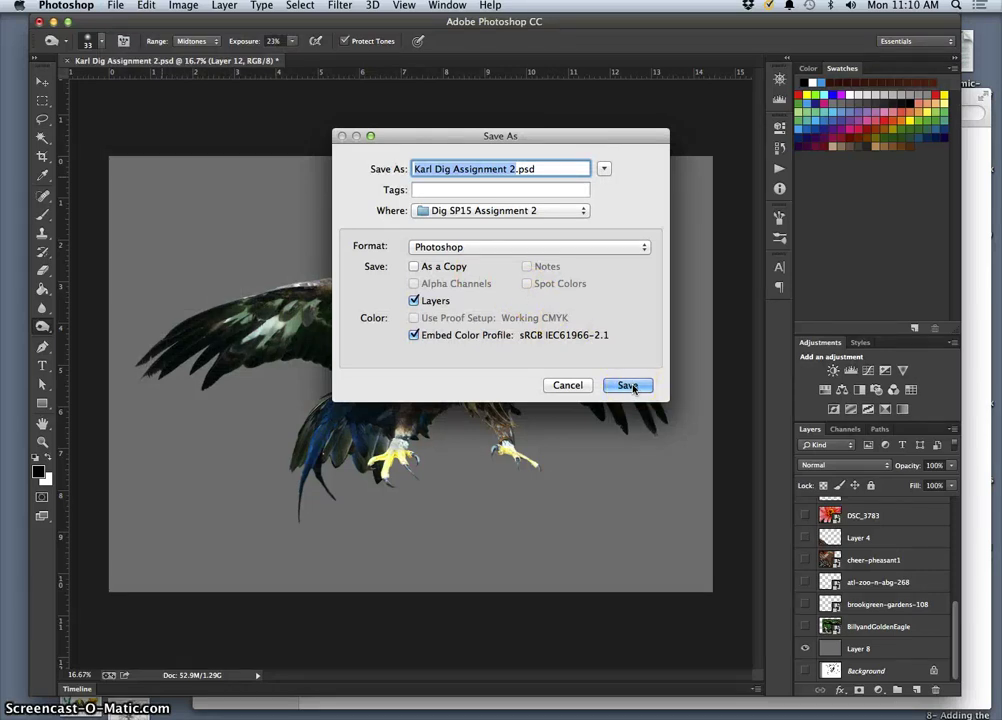
{"action": "left_click", "coordinate": [593, 233]}
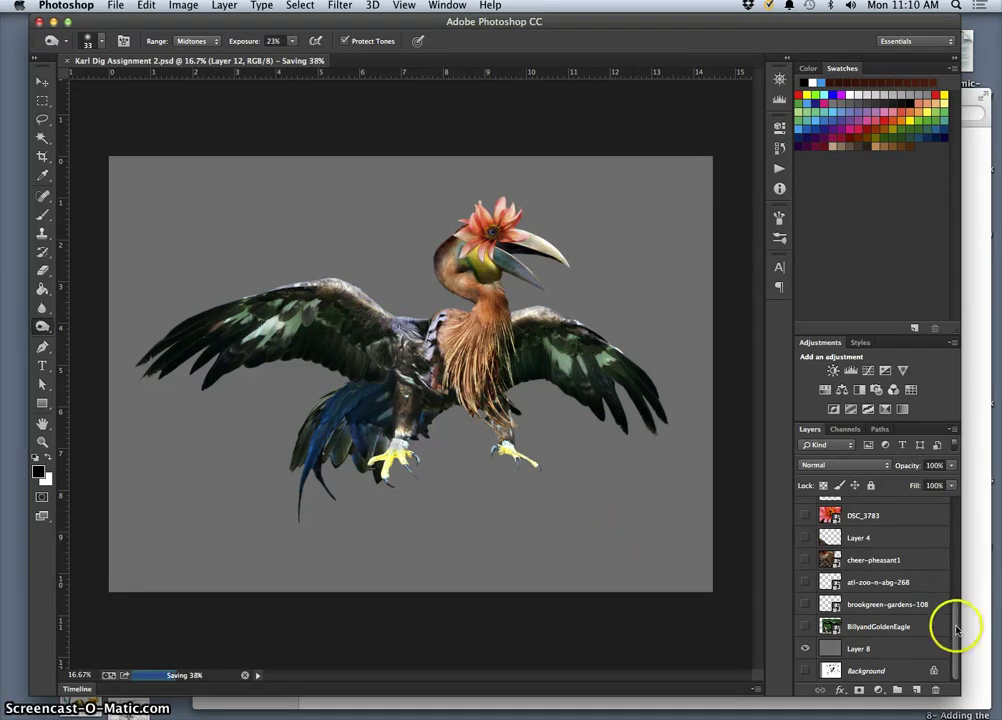
Hide the grey Layer 8 backdrop again and merge the visible layers
{"action": "mouse_move", "coordinate": [955, 621]}
{"action": "left_mouse_down"}
{"action": "mouse_move", "coordinate": [955, 497]}
{"action": "mouse_move", "coordinate": [945, 636]}
{"action": "left_mouse_up"}
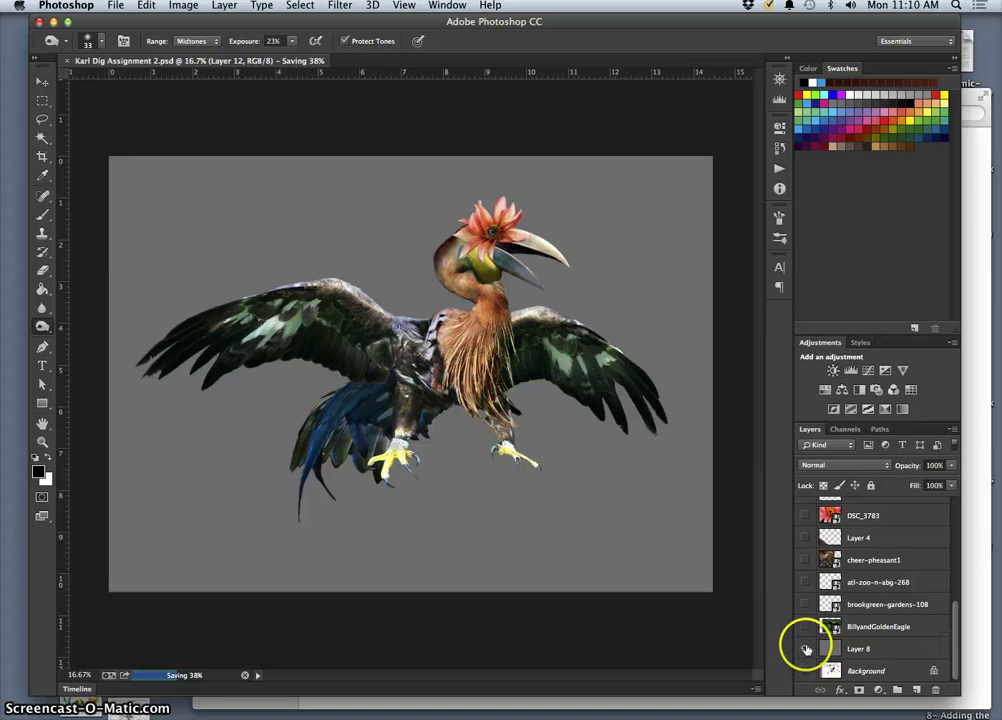
{"action": "left_click", "coordinate": [805, 648]}
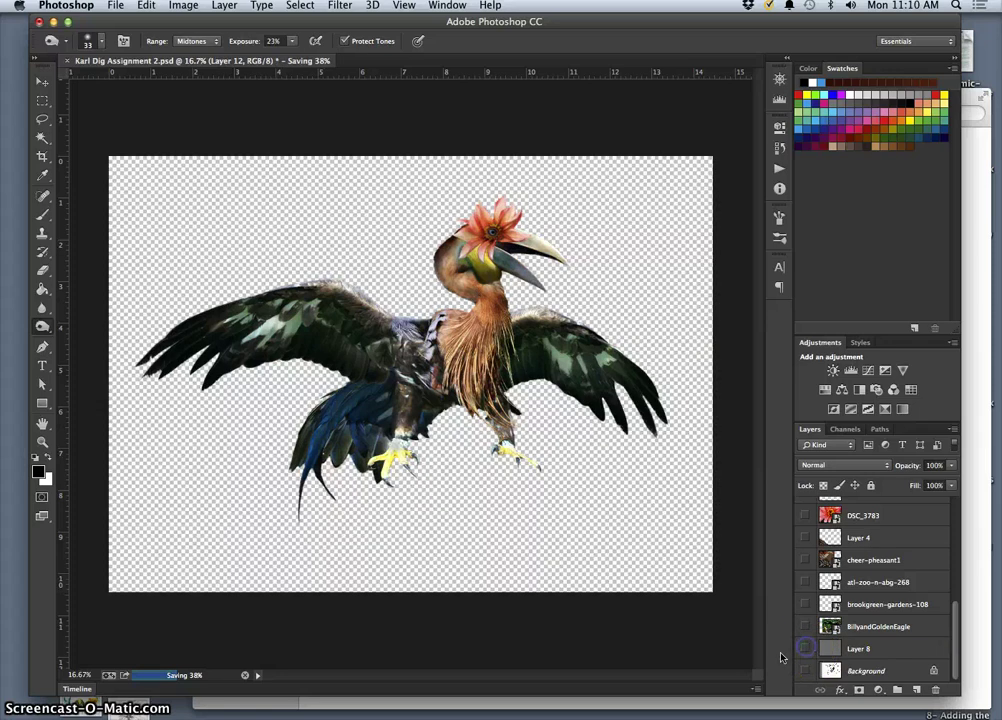
{"action": "left_click", "coordinate": [224, 6]}
{"action": "mouse_move", "coordinate": [290, 540]}
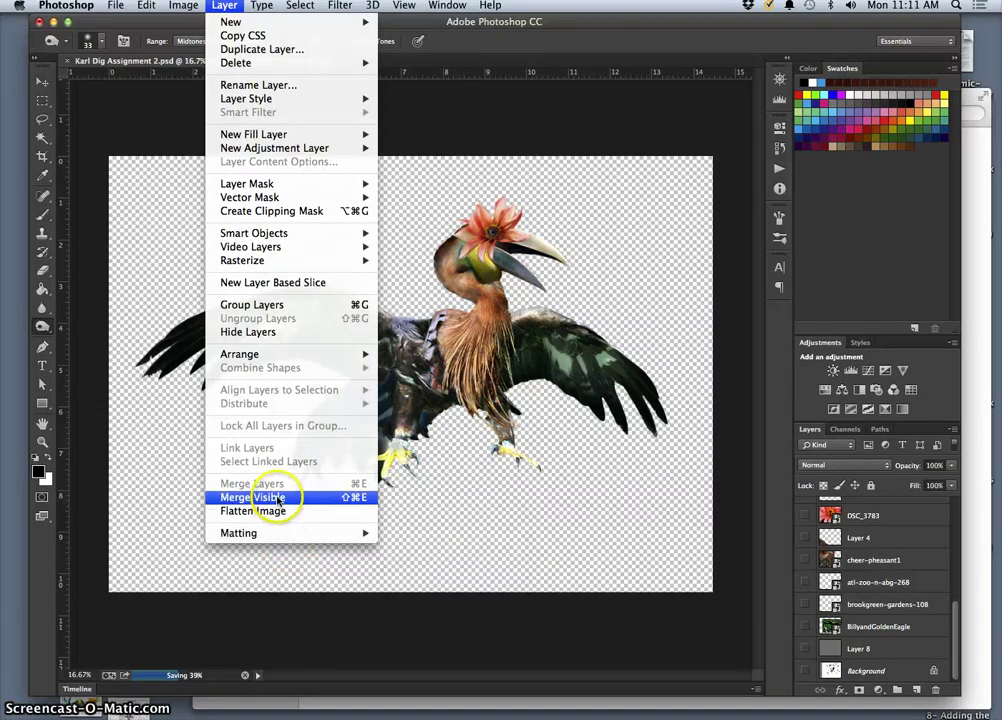
{"action": "left_click", "coordinate": [277, 498]}
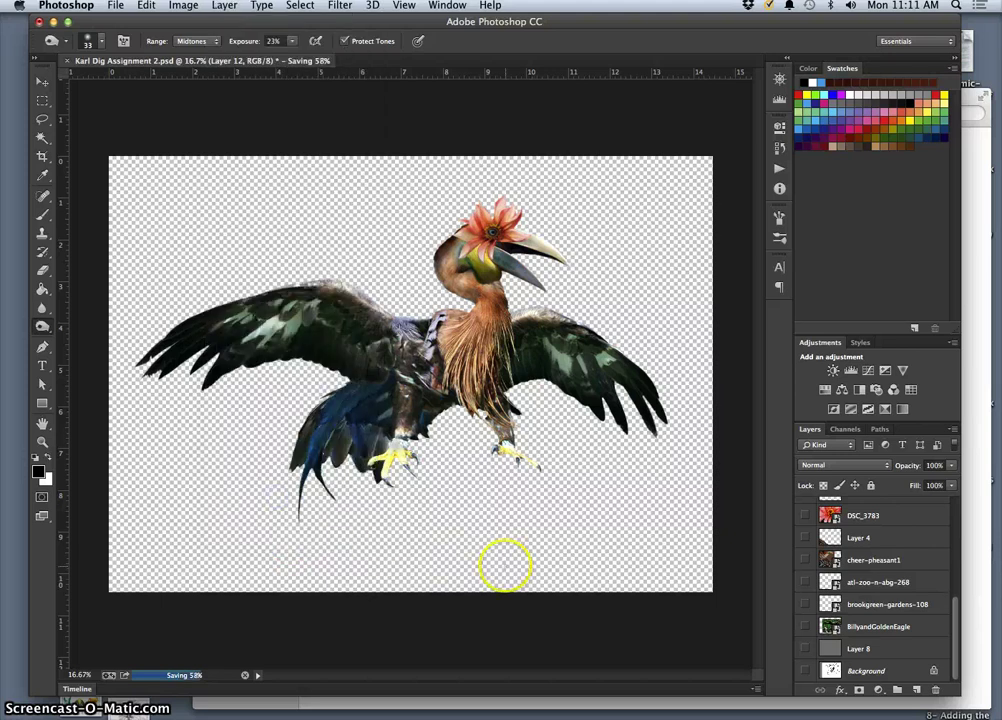
Remove all the hidden layers from CLONE STAMP down to Background, leaving only the creature on Layer 12
{"action": "left_click_drag", "start_coordinate": [957, 604], "coordinate": [953, 483]}
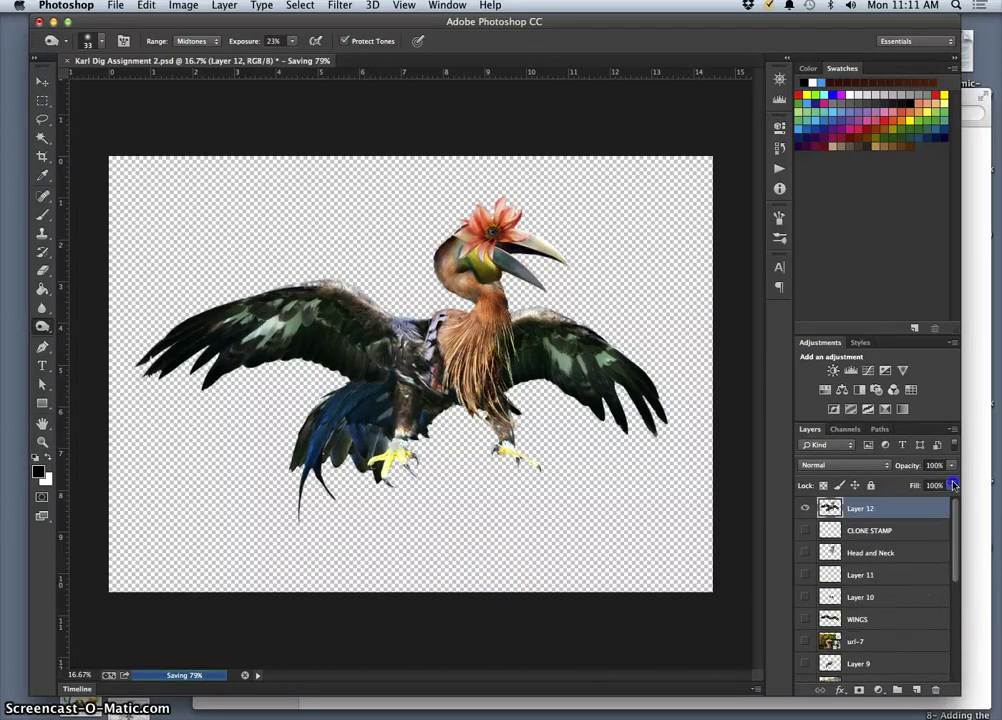
{"action": "left_click", "coordinate": [861, 531]}
{"action": "left_click_drag", "start_coordinate": [955, 528], "coordinate": [951, 640]}
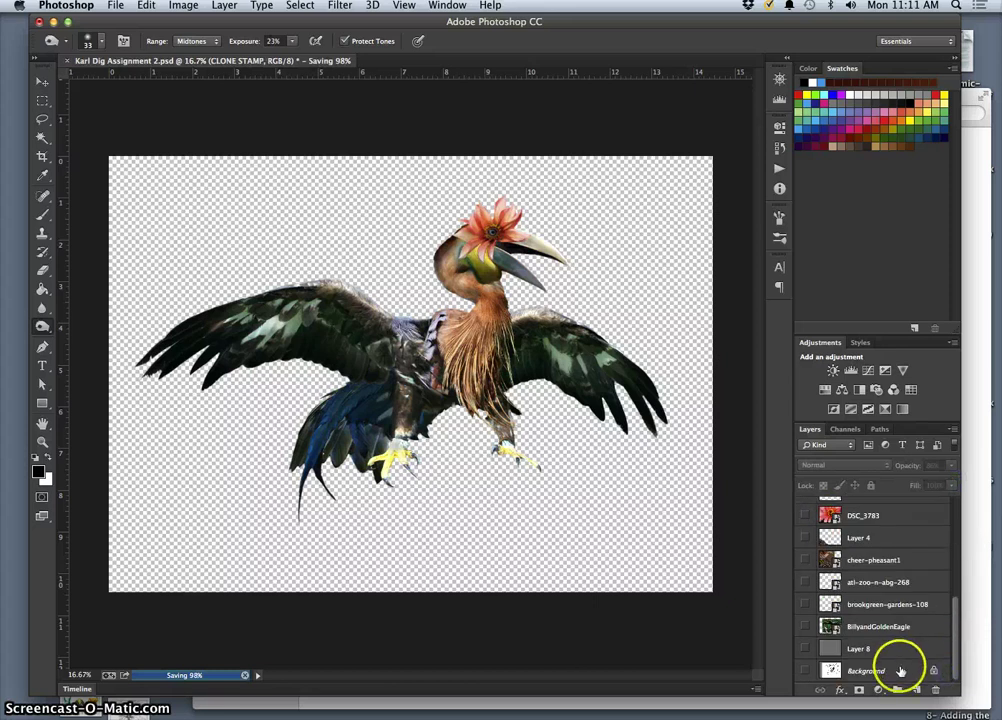
{"action": "left_click", "coordinate": [900, 671], "text": "shift"}
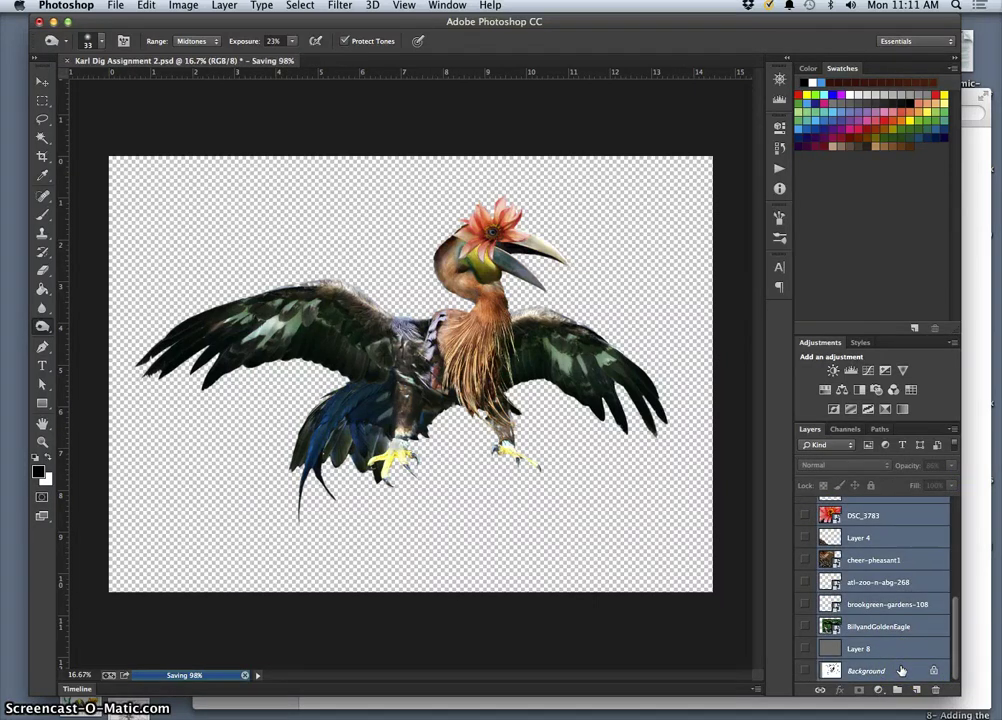
{"action": "key", "text": "ctrl+e"}
{"action": "left_click", "coordinate": [805, 508]}
{"action": "left_click", "coordinate": [805, 508]}
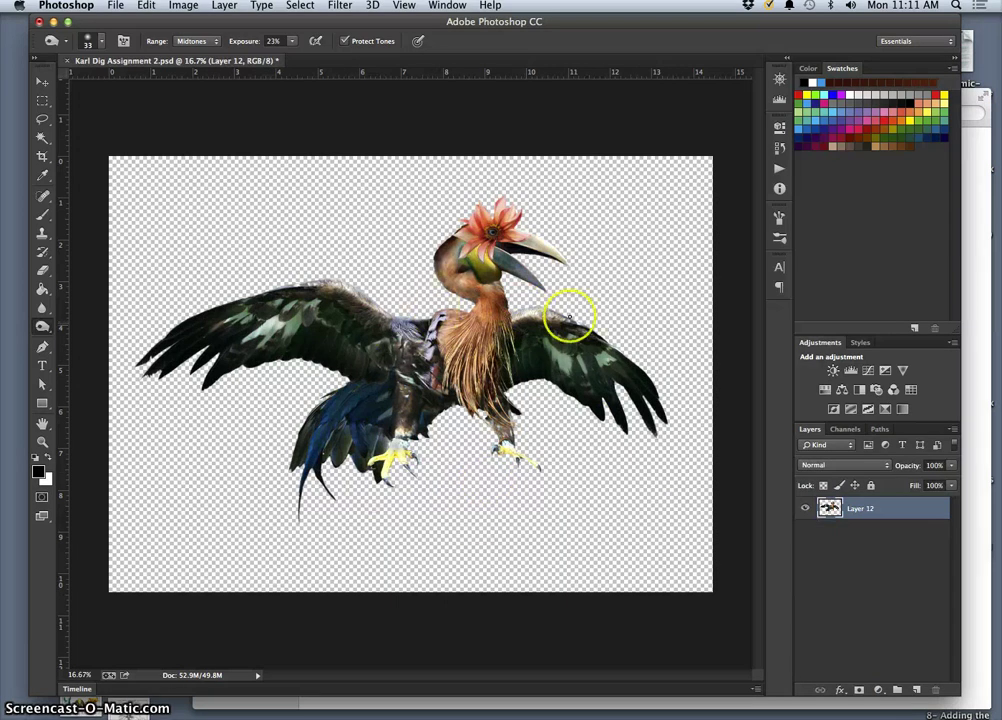
Save the single-layer creature as a TIFF in Dig SP15 Assignment 2 with LZW compression, interleaved pixels and Macintosh byte order
{"action": "left_click", "coordinate": [115, 5]}
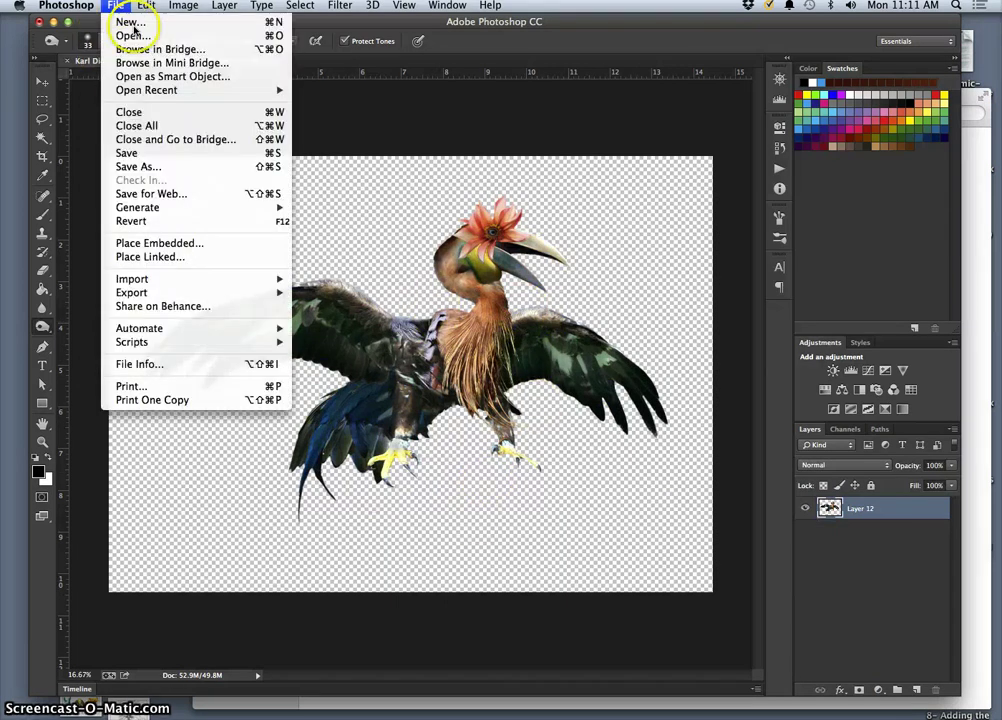
{"action": "left_click", "coordinate": [148, 165]}
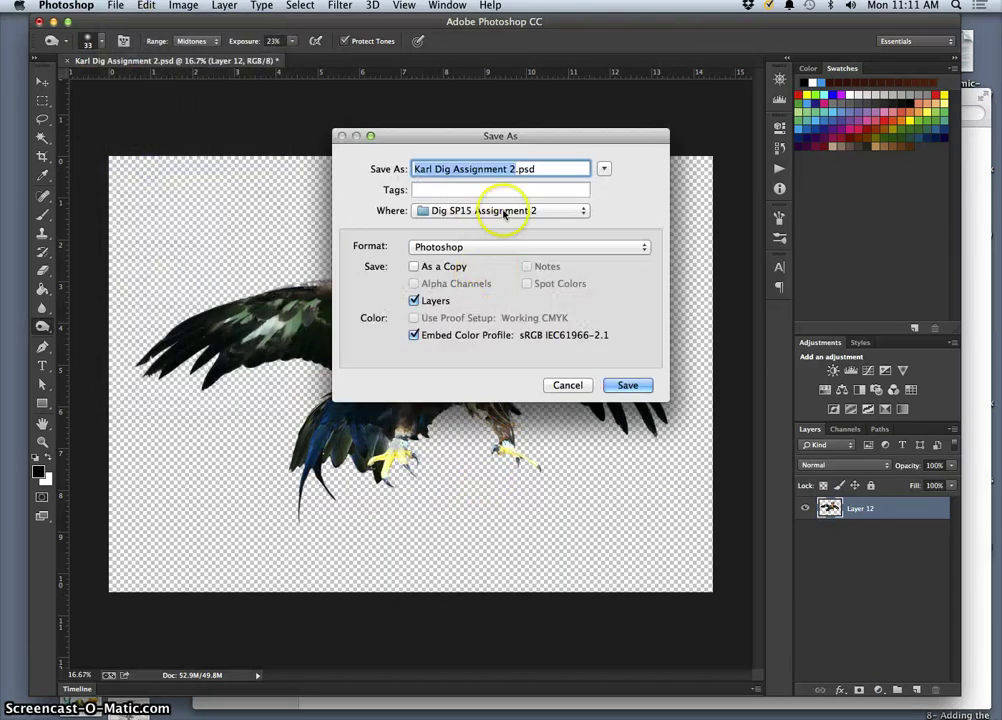
{"action": "left_click", "coordinate": [485, 248]}
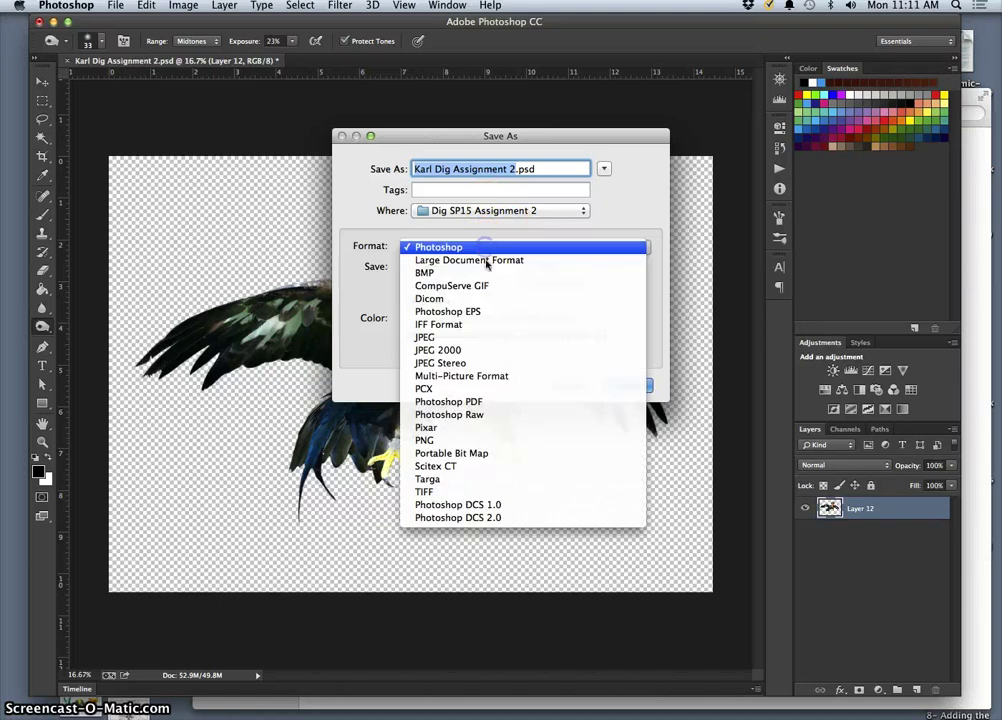
{"action": "left_click", "coordinate": [508, 493]}
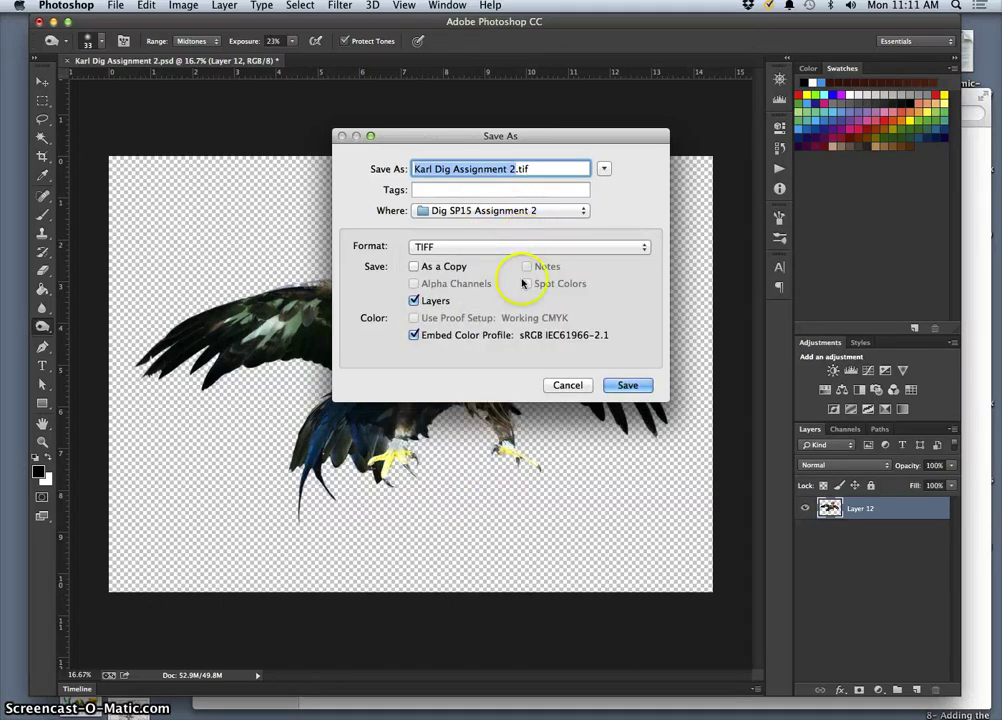
{"action": "left_click", "coordinate": [625, 386]}
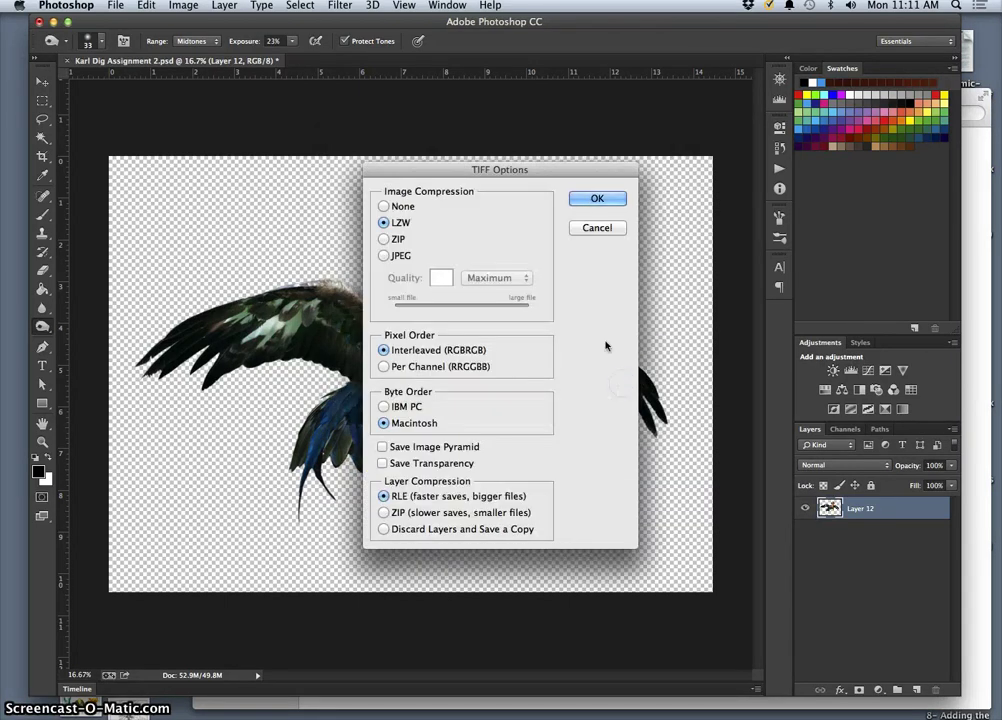
{"action": "left_click", "coordinate": [603, 199]}
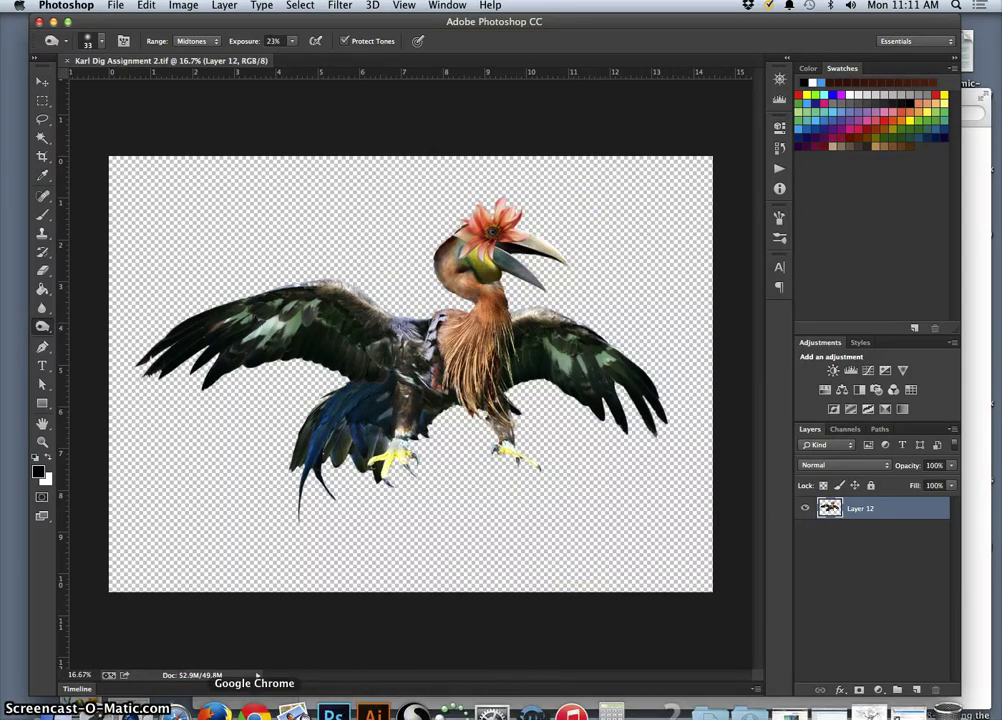
Switch to Chrome and open Photobucket's upload page for the Assignment 2 Collaged Creature album
{"action": "left_click", "coordinate": [255, 710]}
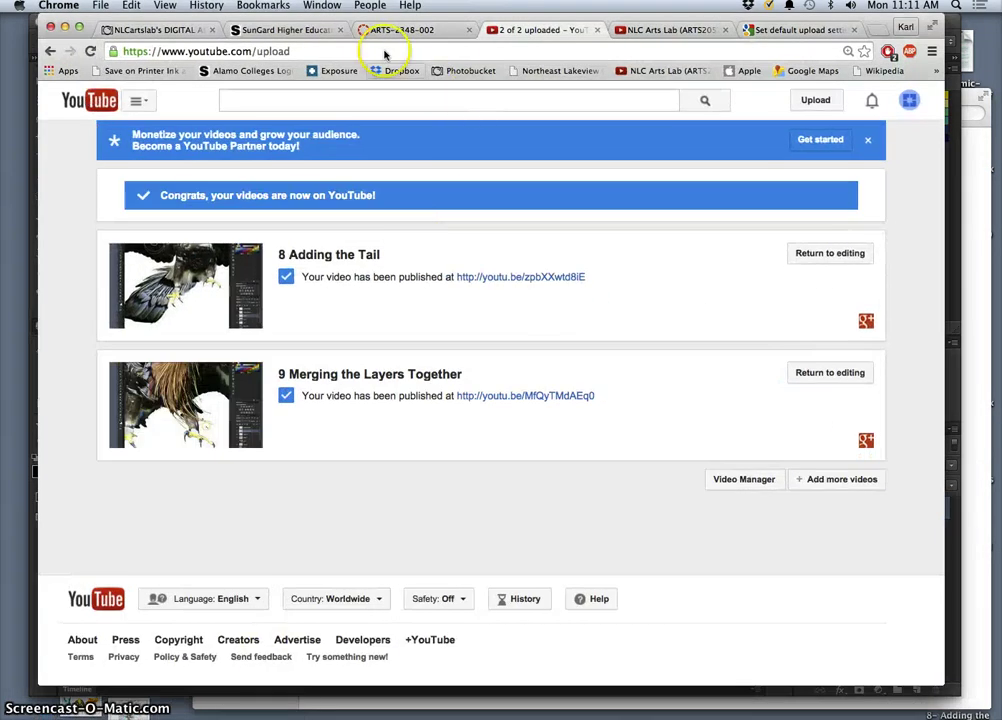
{"action": "left_click", "coordinate": [145, 30]}
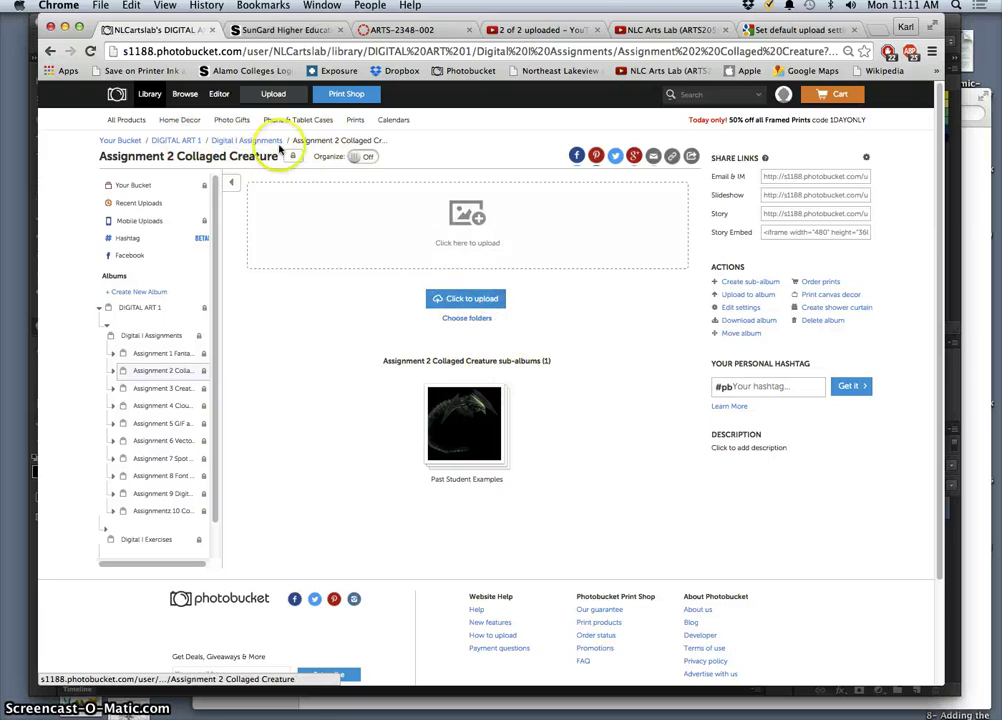
{"action": "left_click", "coordinate": [274, 95]}
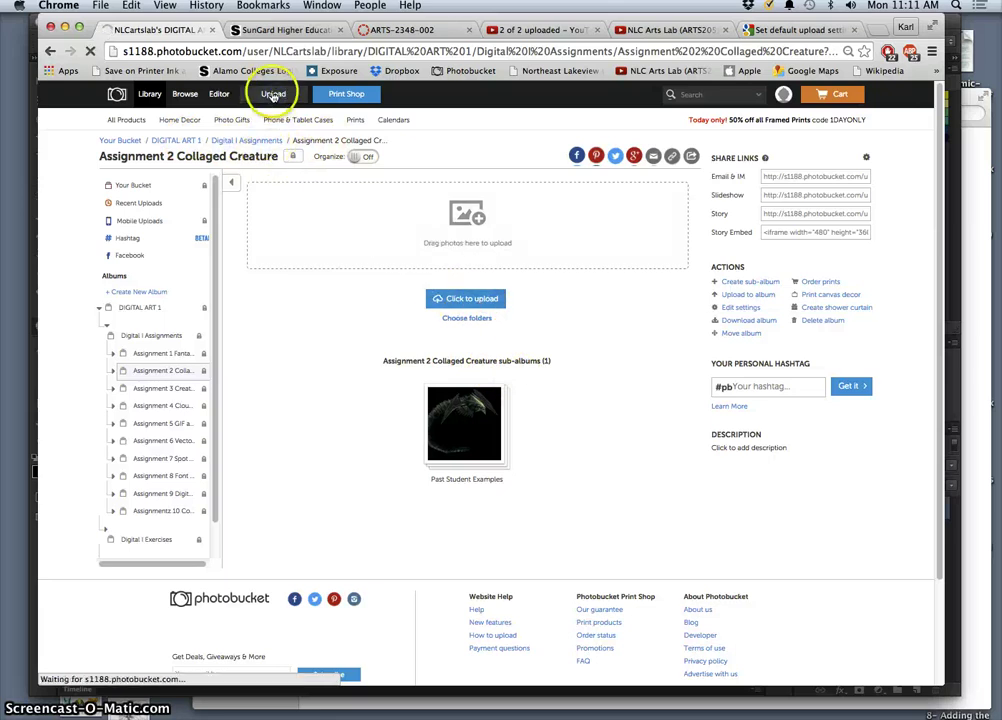
{"action": "left_click", "coordinate": [280, 104]}
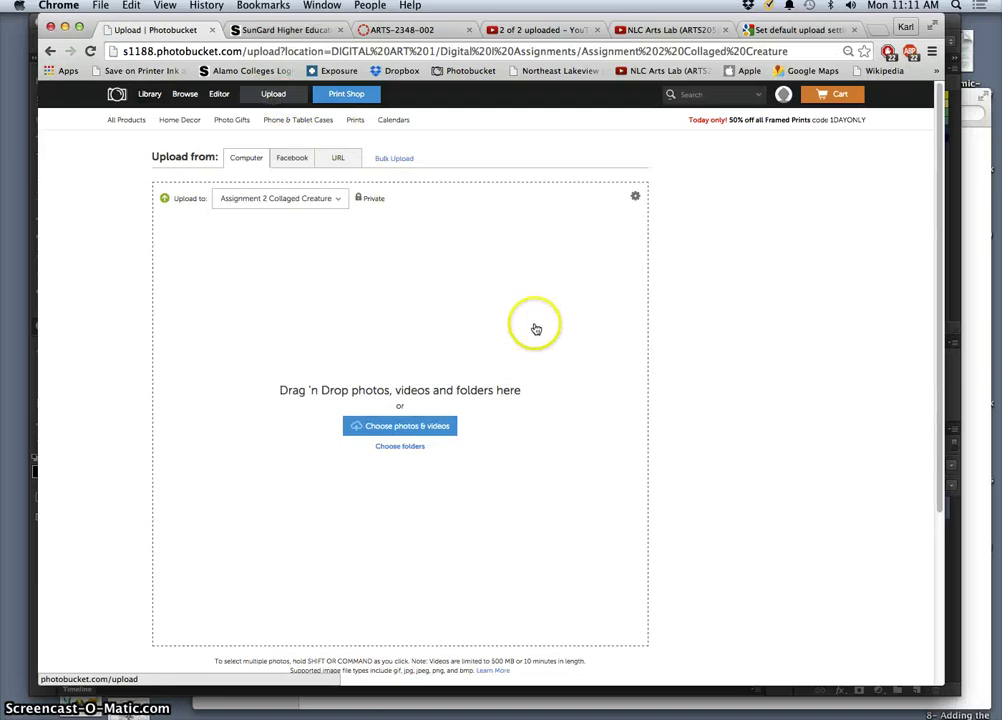
Upload the creature PNG, the sketch JPG and the three-bird inspiration image from the desktop to the Assignment 2 Collaged Creature album
{"action": "key", "text": "F11"}
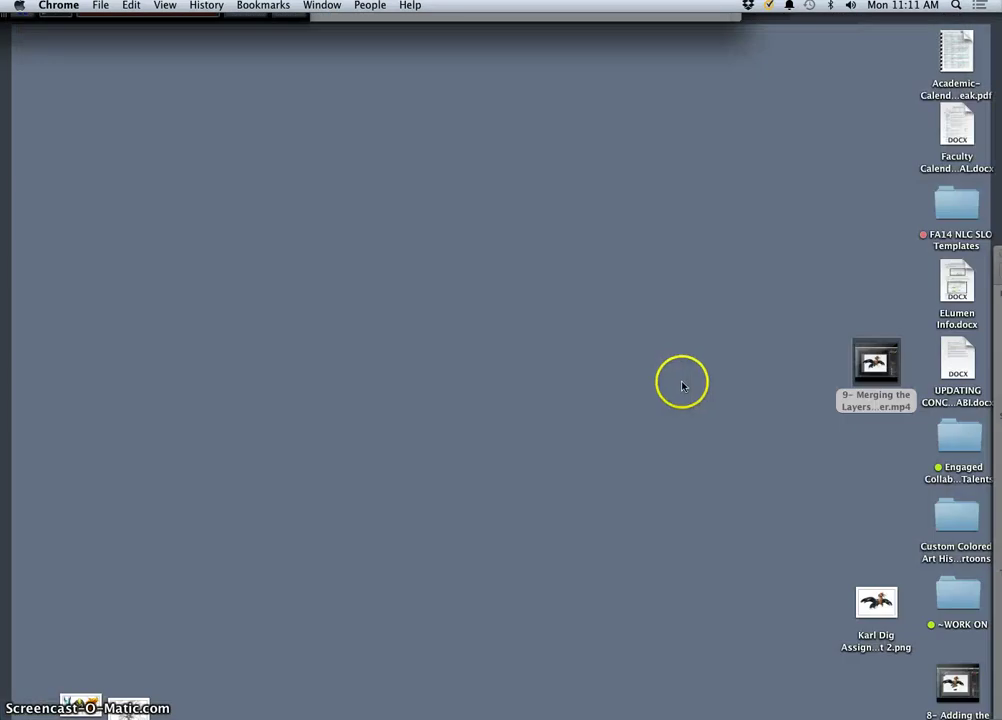
{"action": "left_click_drag", "start_coordinate": [872, 600], "coordinate": [678, 390]}
{"action": "left_click_drag", "start_coordinate": [140, 704], "coordinate": [605, 397]}
{"action": "left_click_drag", "start_coordinate": [82, 700], "coordinate": [528, 393]}
{"action": "left_click_drag", "start_coordinate": [447, 376], "coordinate": [488, 330]}
{"action": "key", "text": "F11"}
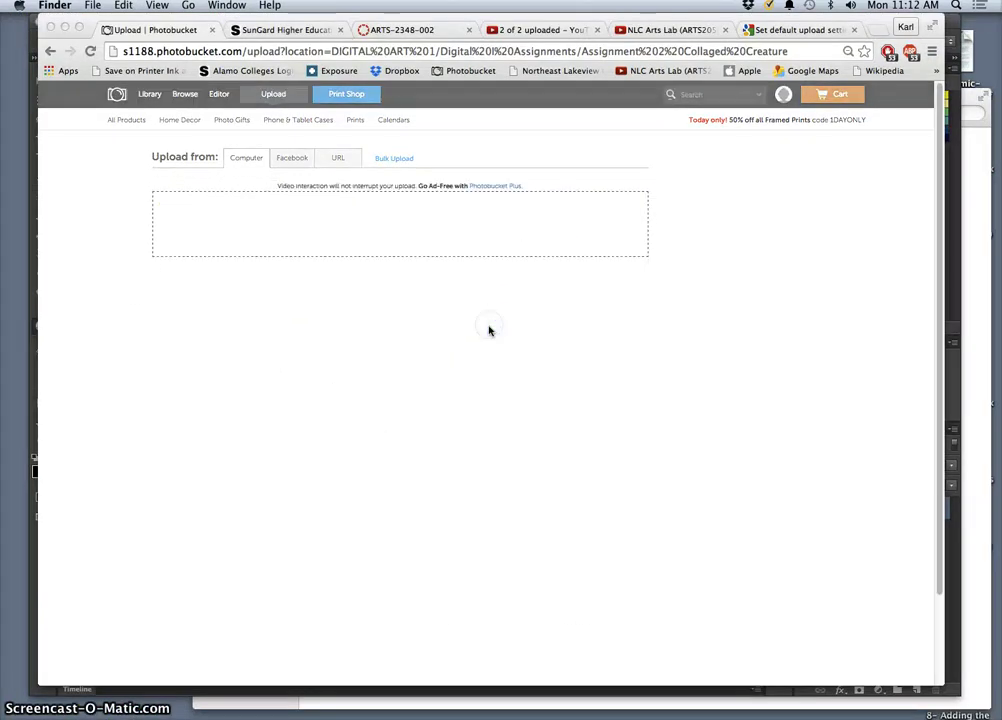